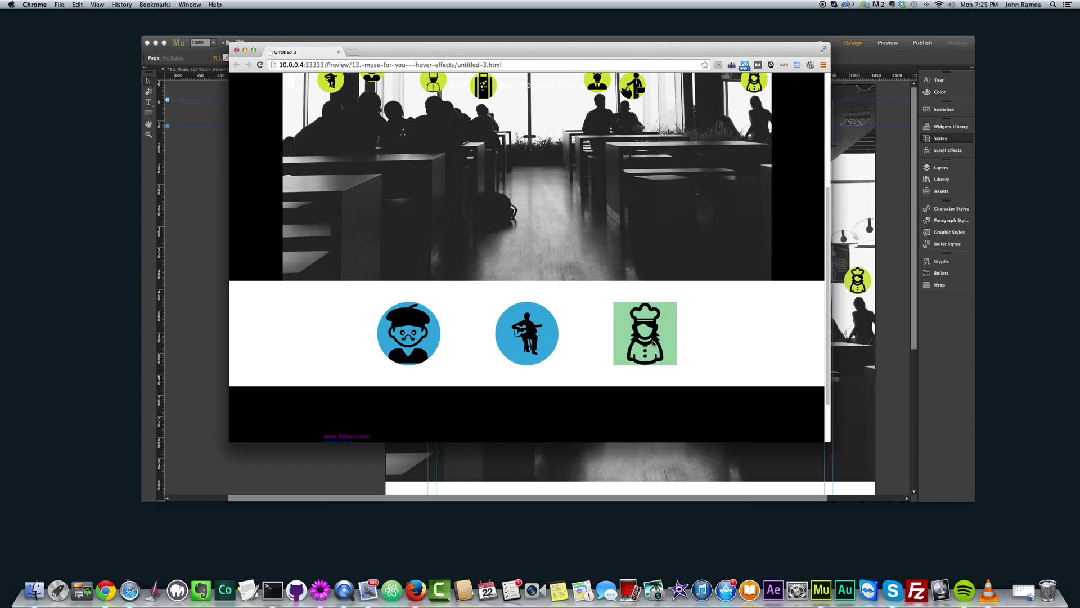
Examine the finished example page in the browser preview and minimize the browser to return to Adobe Muse
scroll(615, 328, "up", 5)
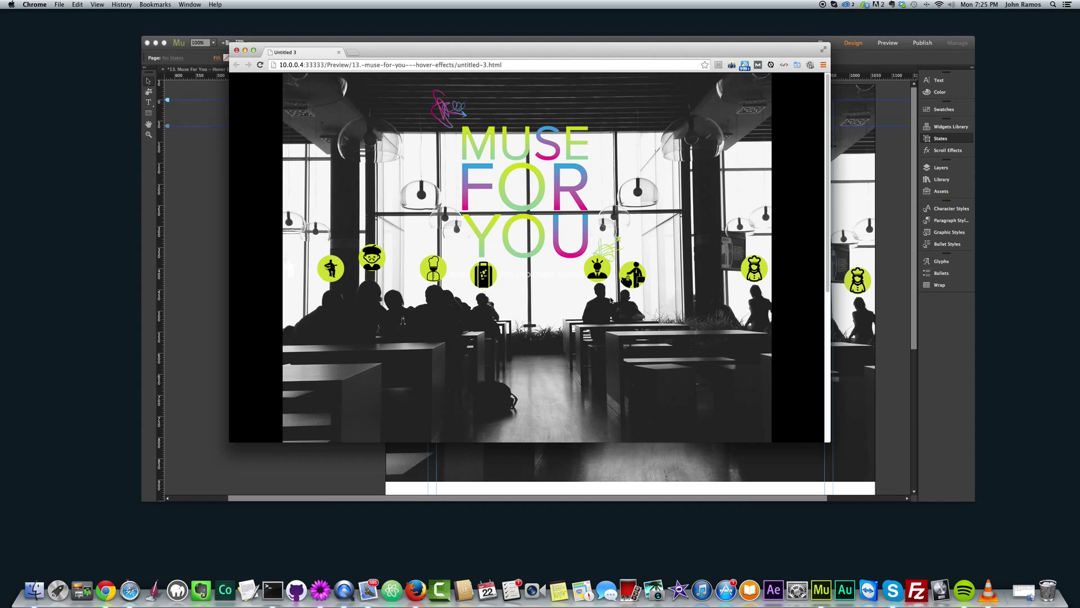
scroll(611, 300, "down", 4)
scroll(596, 301, "up", 4)
left_click(245, 50)
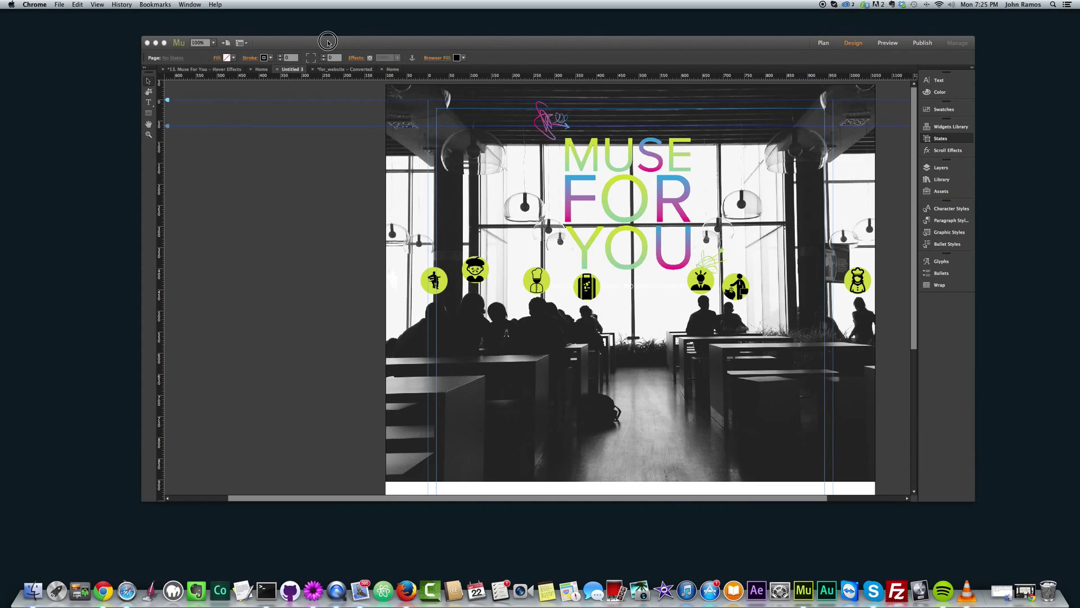
Create a new site with the default Desktop layout settings and open its Home page for editing
left_click(83, 4)
left_click(85, 15)
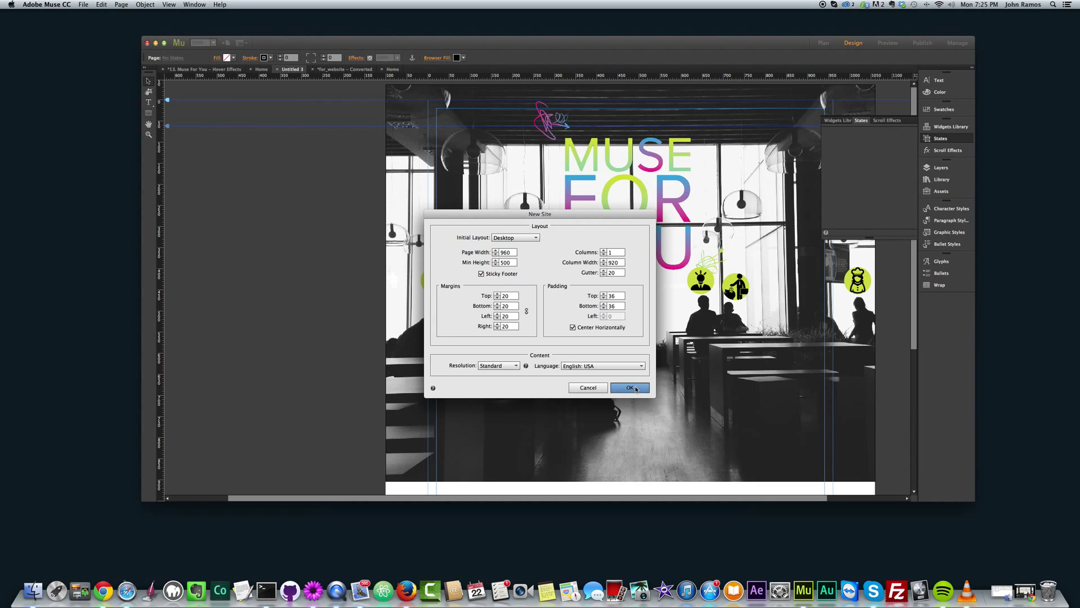
left_click(630, 388)
double_click(211, 115)
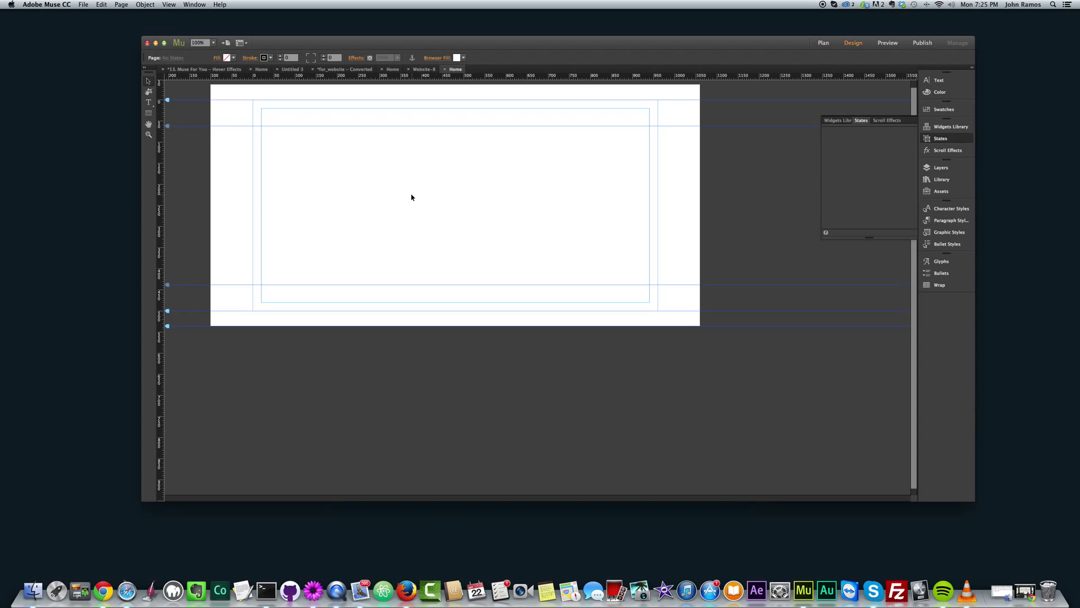
Draw a full-width rectangle about 1160 by 648 px and browse to the Skillshare folder for its fill image
left_click(148, 112)
left_click_drag(212, 101, 701, 373)
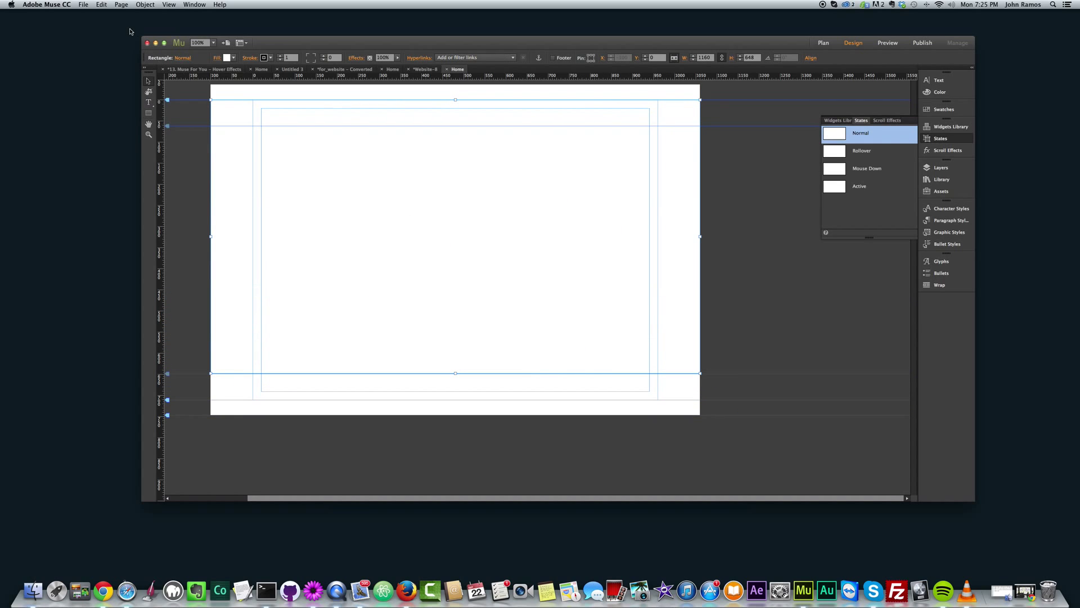
left_click(219, 58)
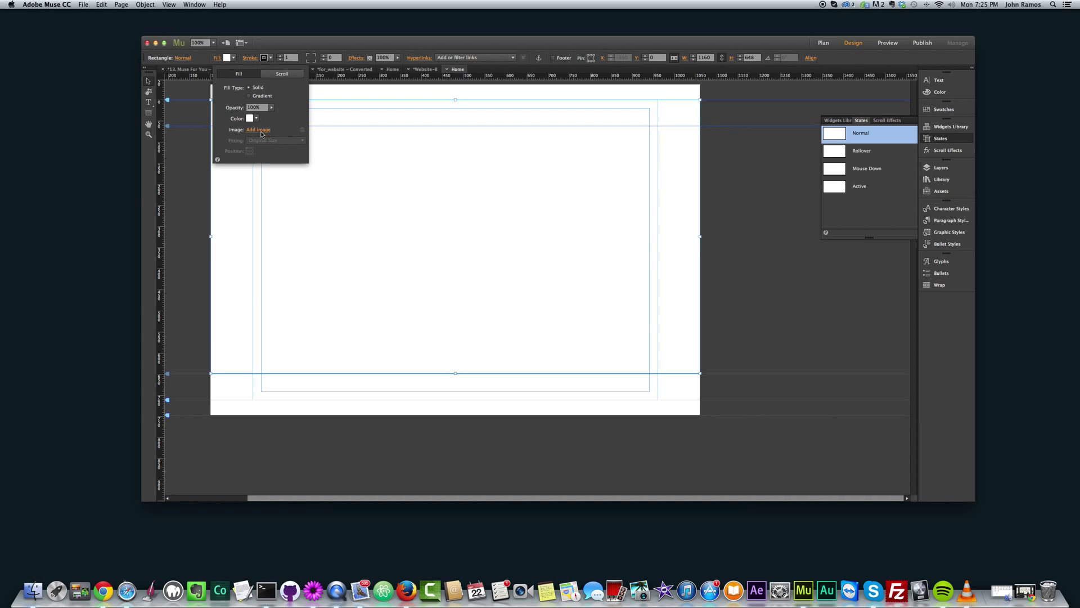
left_click(259, 130)
left_click(425, 82)
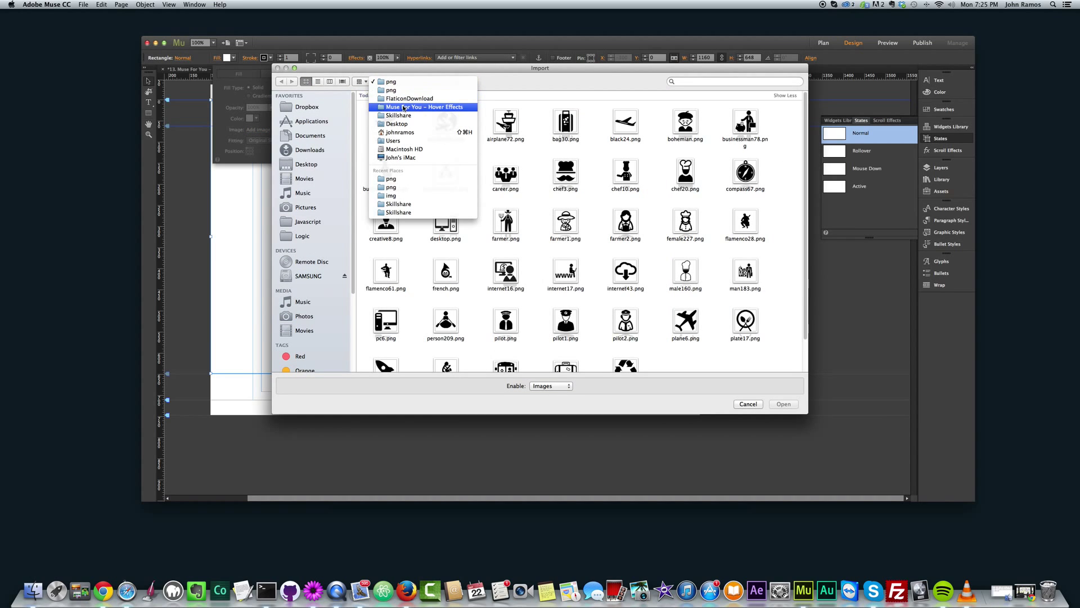
left_click(404, 108)
left_click(410, 80)
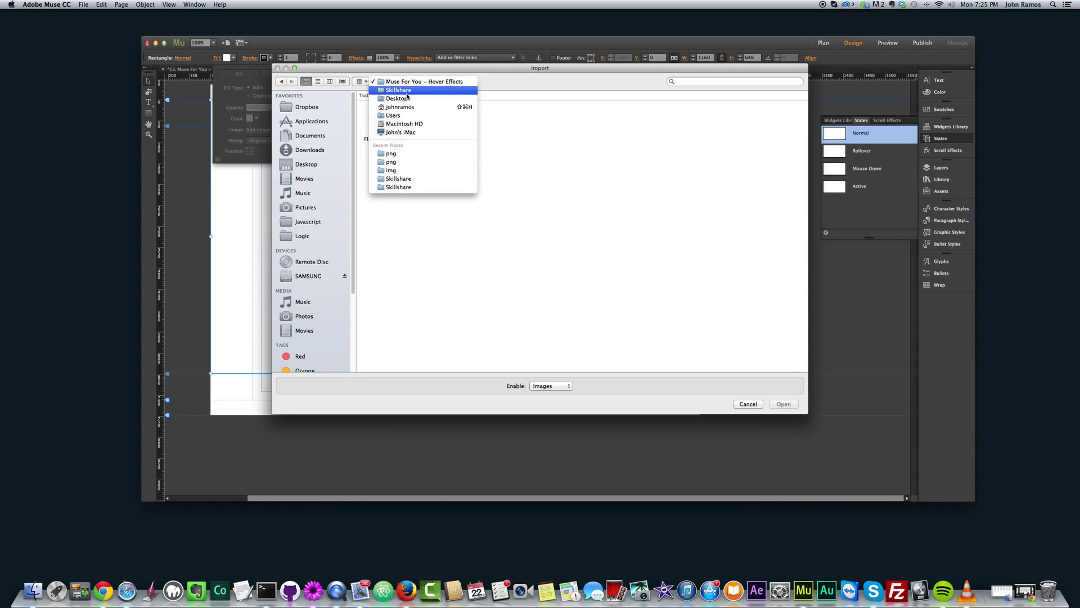
left_click(410, 99)
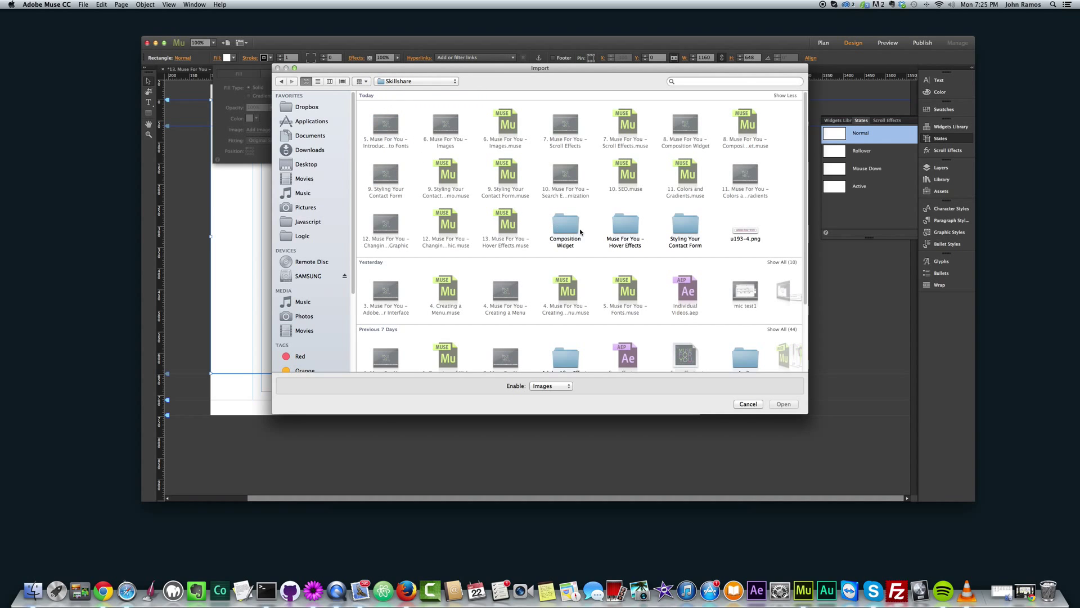
Import bw-room.JPG from the img folder as the rectangle's fill image
scroll(715, 243, "down", 3)
scroll(700, 258, "up", 3)
left_click_drag(806, 256, 951, 254)
scroll(920, 256, "down", 1)
scroll(788, 264, "down", 2)
scroll(675, 248, "up", 3)
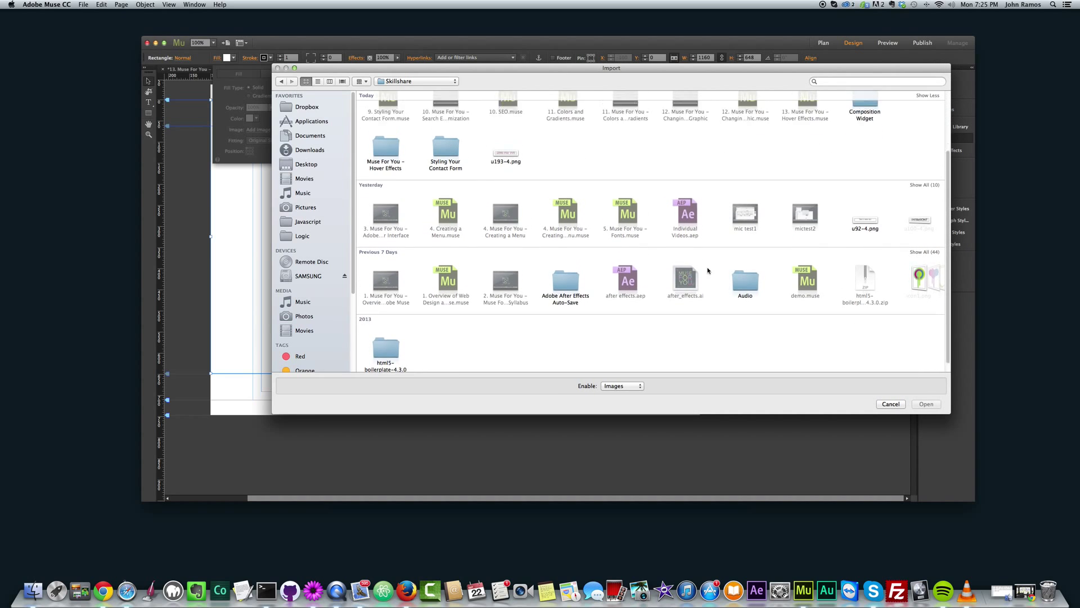
left_click(318, 81)
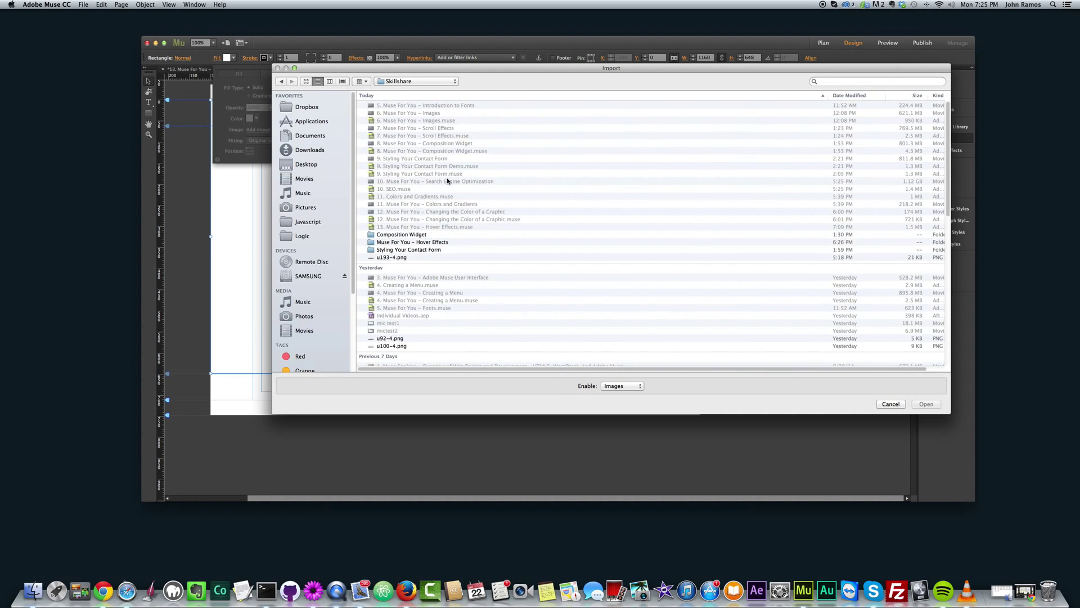
scroll(409, 263, "down", 5)
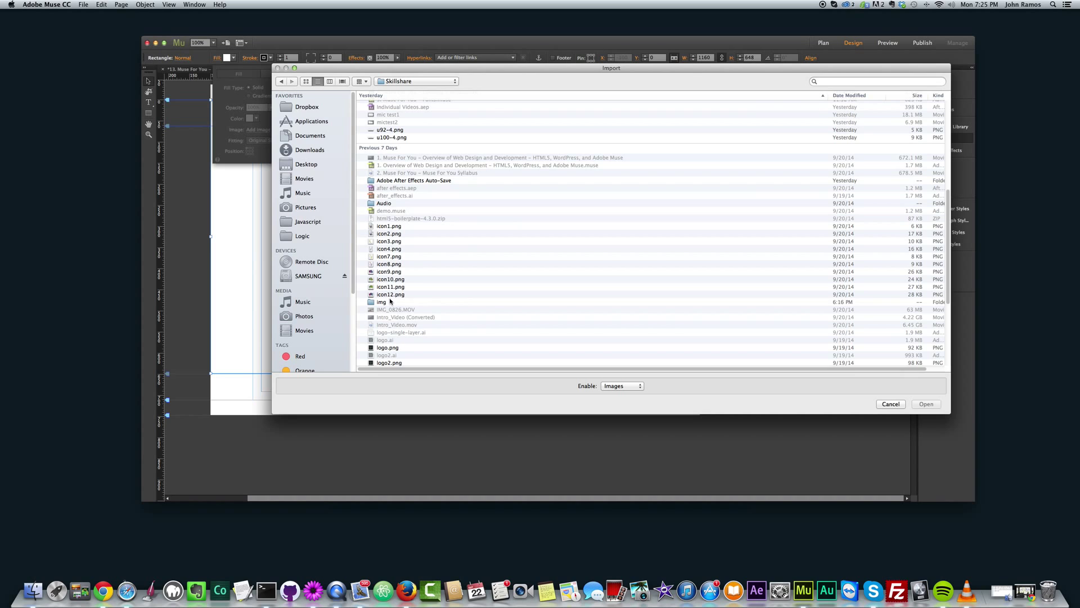
double_click(391, 302)
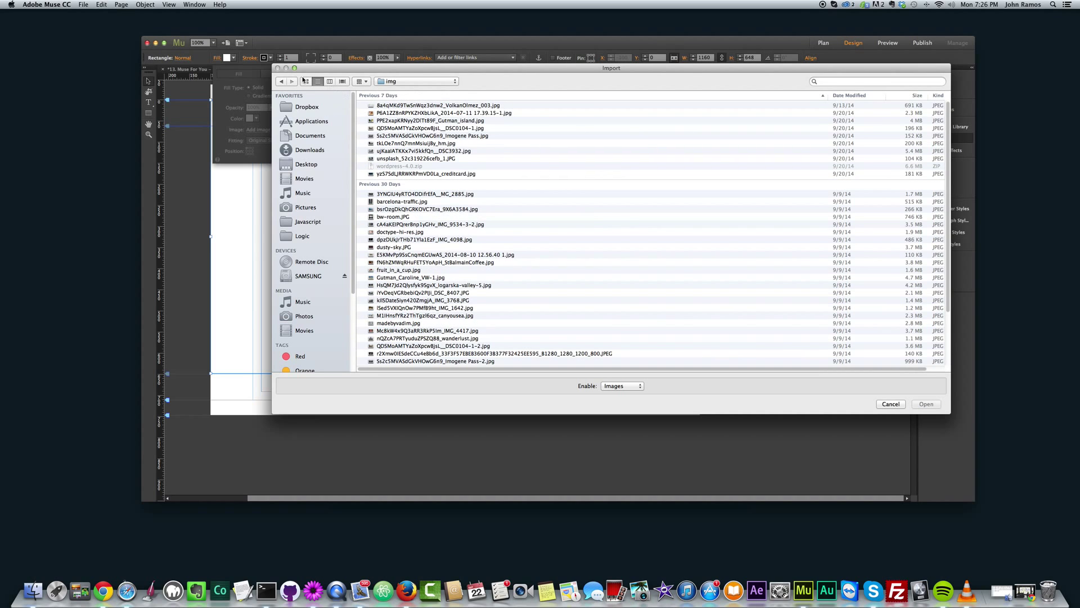
left_click(305, 81)
scroll(428, 214, "down", 1)
double_click(555, 232)
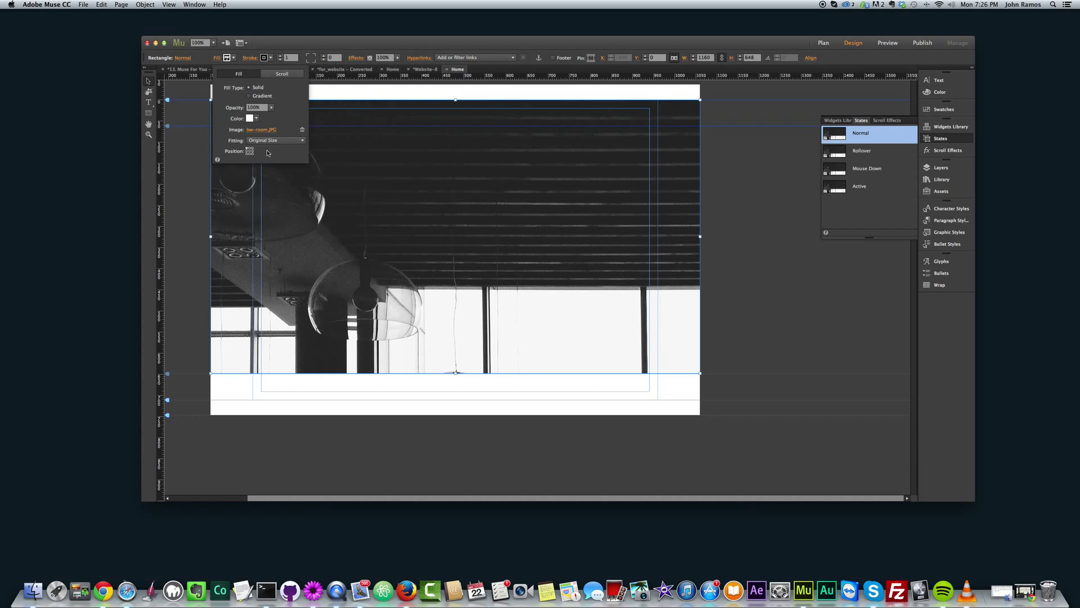
Set the background image's fitting to Scale To Fill and center its position in the rectangle
left_click(281, 140)
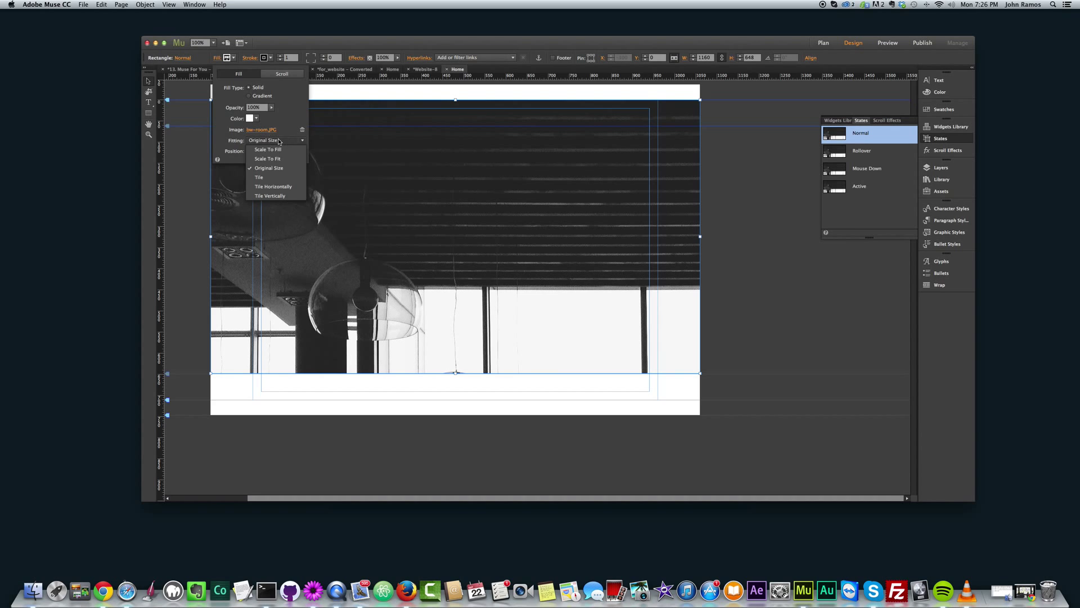
left_click(269, 152)
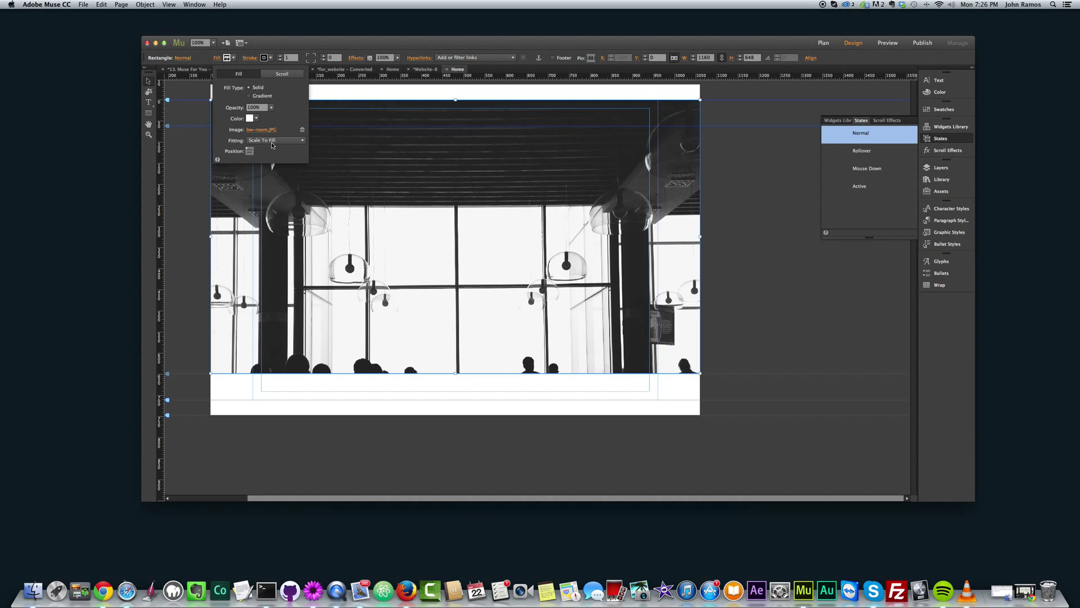
left_click(273, 142)
left_click(271, 161)
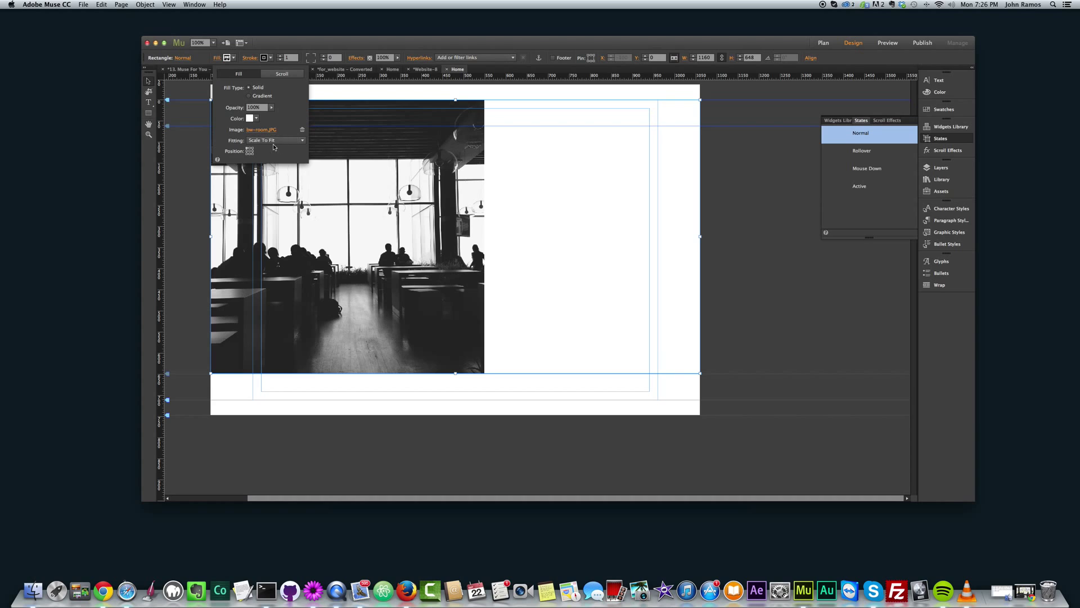
left_click(273, 142)
left_click(257, 152)
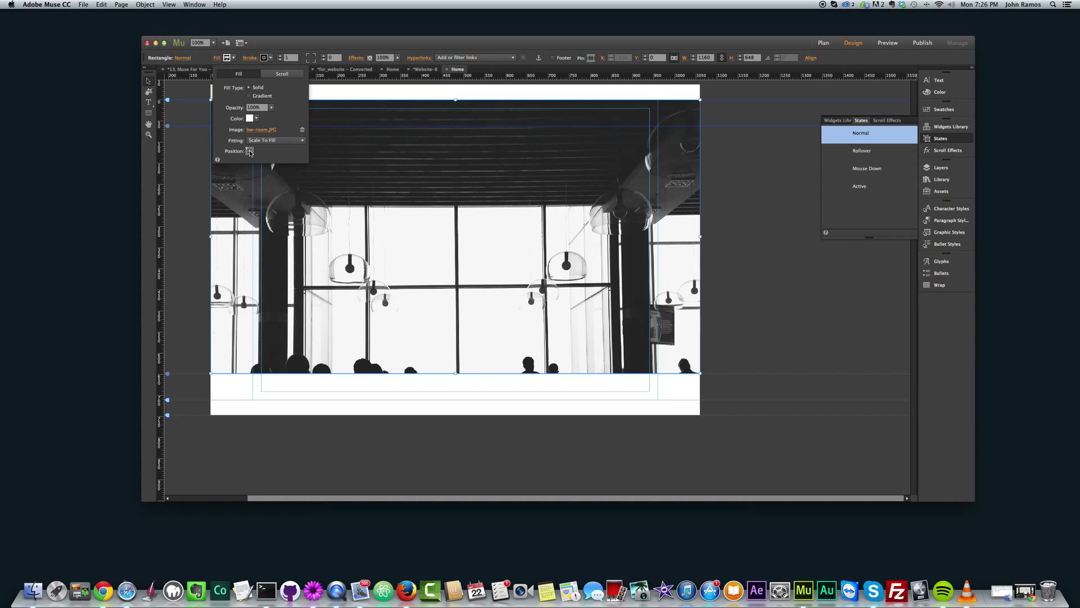
left_click(250, 153)
left_click(564, 264)
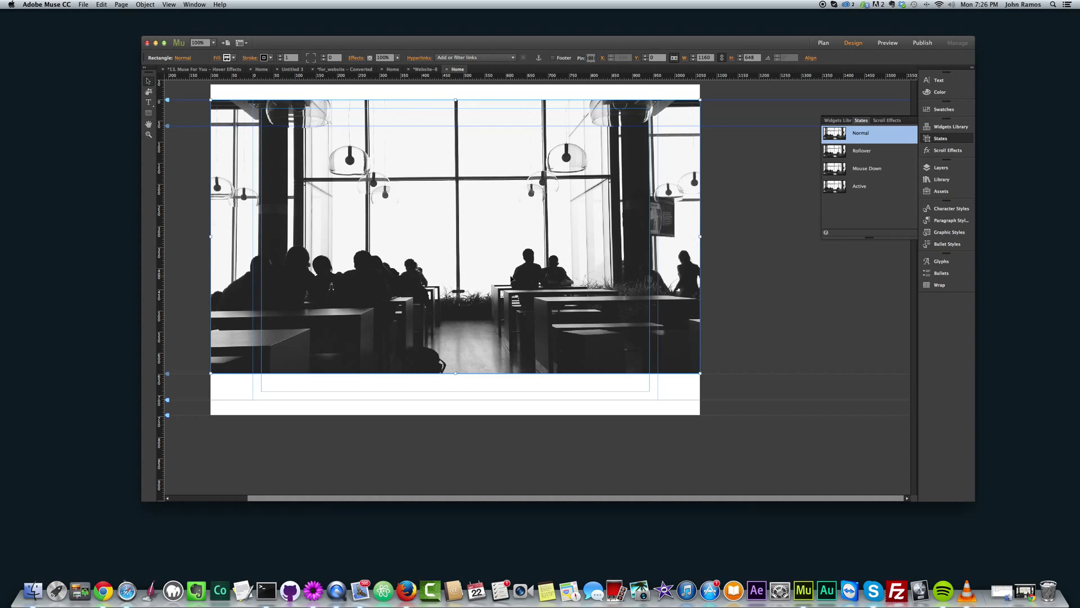
Extend the bottom edge of the background rectangle to a height of about 880 px and deselect it
left_click_drag(456, 373, 459, 461)
scroll(465, 419, "down", 1)
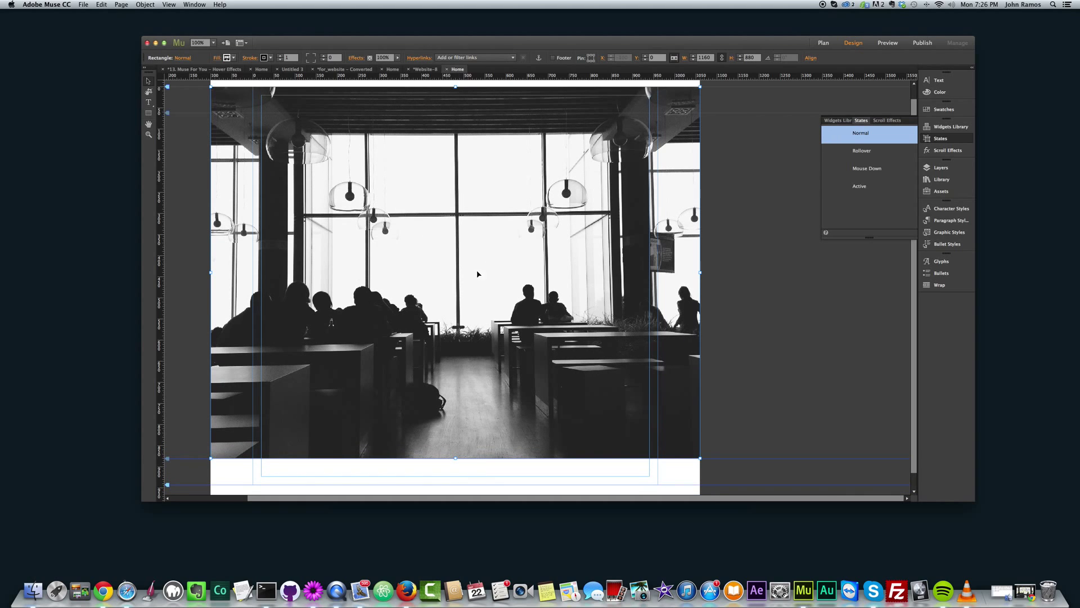
left_click(186, 126)
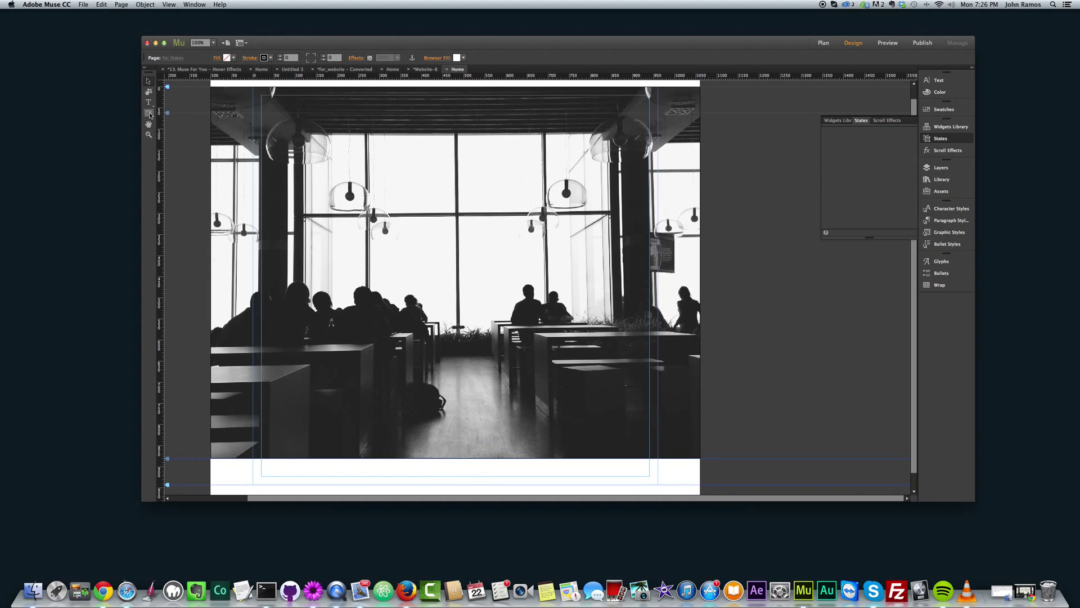
Draw a rectangle about 584 by 456 px over the windows in the background and fill it with logo6_final.png
left_click_drag(340, 123, 585, 315)
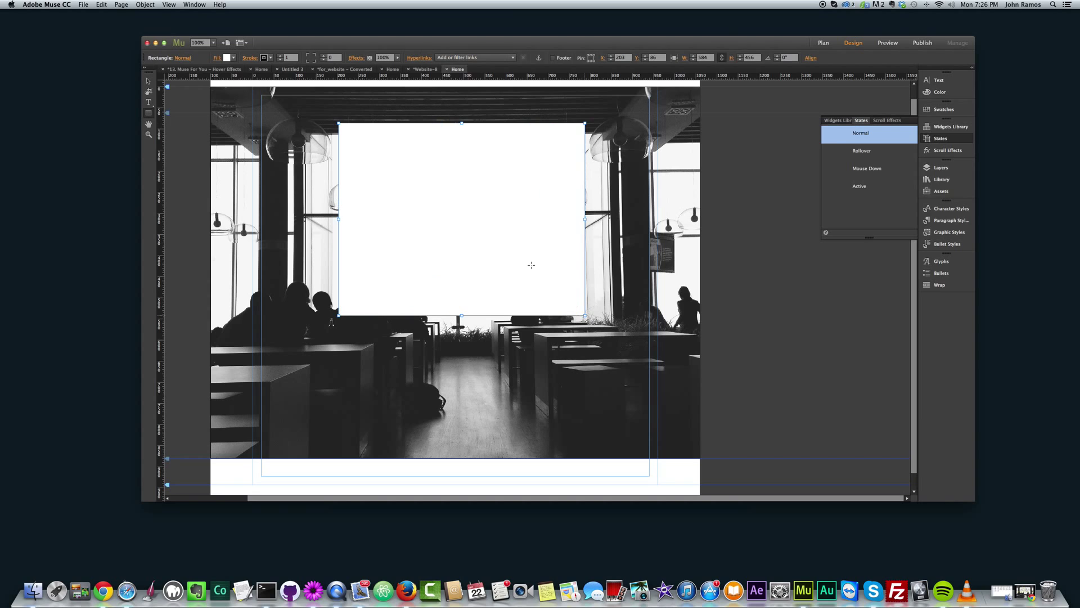
left_click(150, 79)
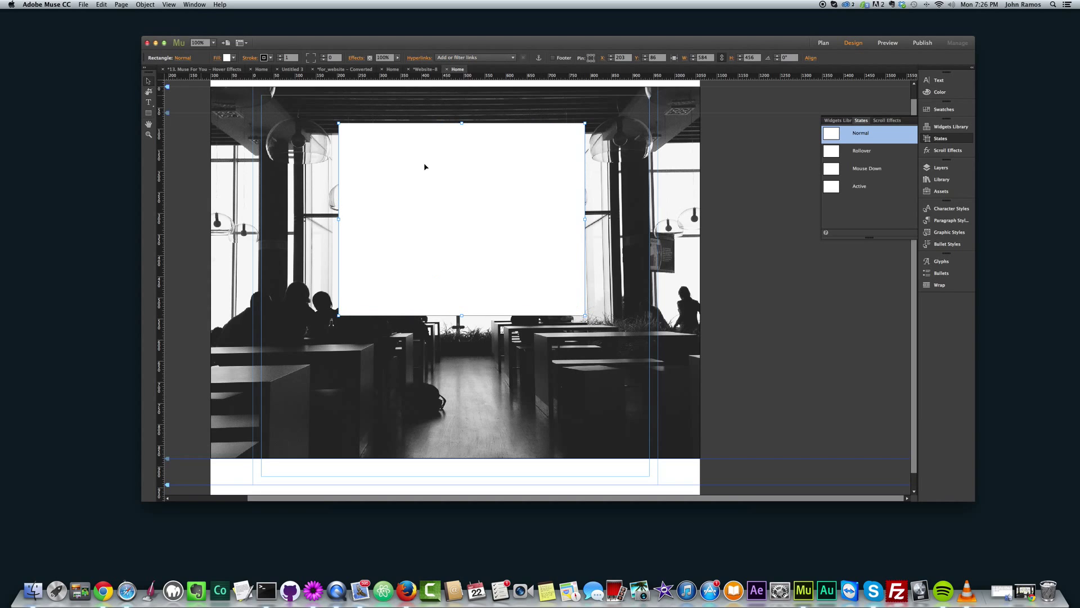
left_click(218, 58)
left_click(259, 130)
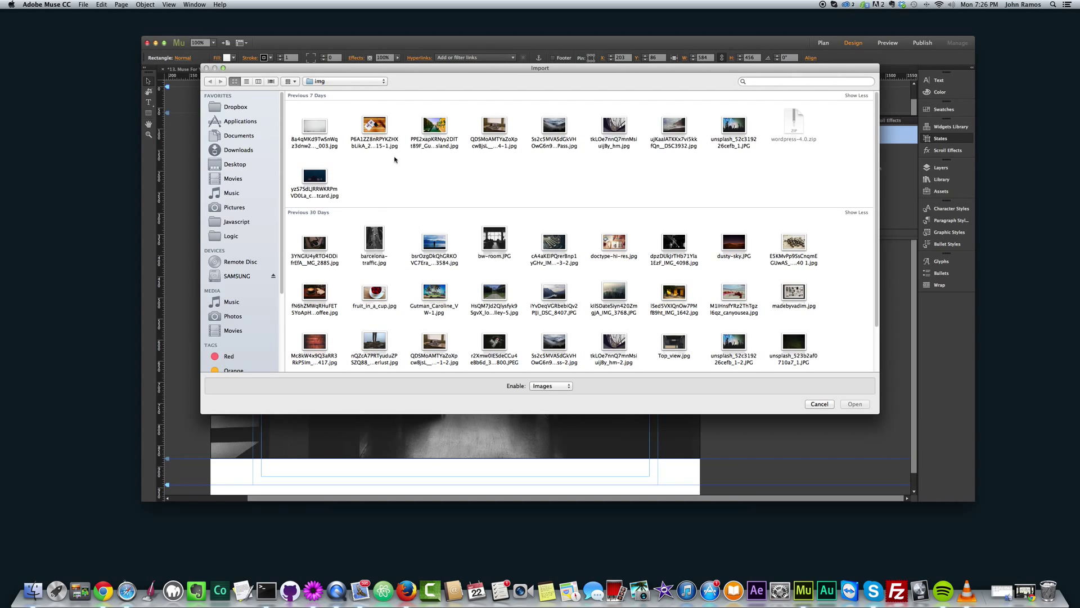
left_click(357, 80)
left_click(345, 91)
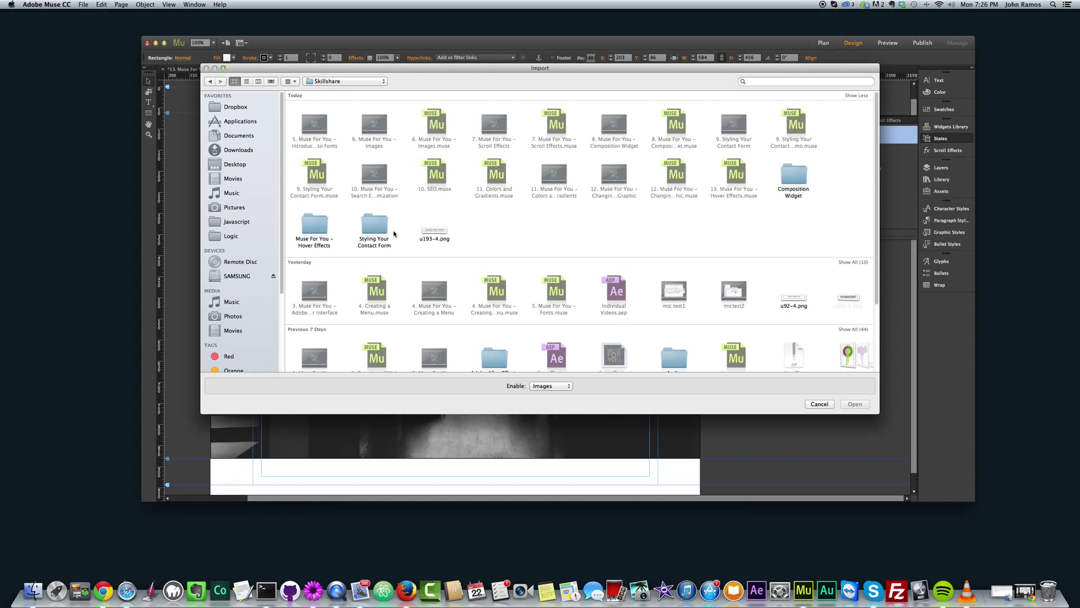
scroll(562, 248, "down", 3)
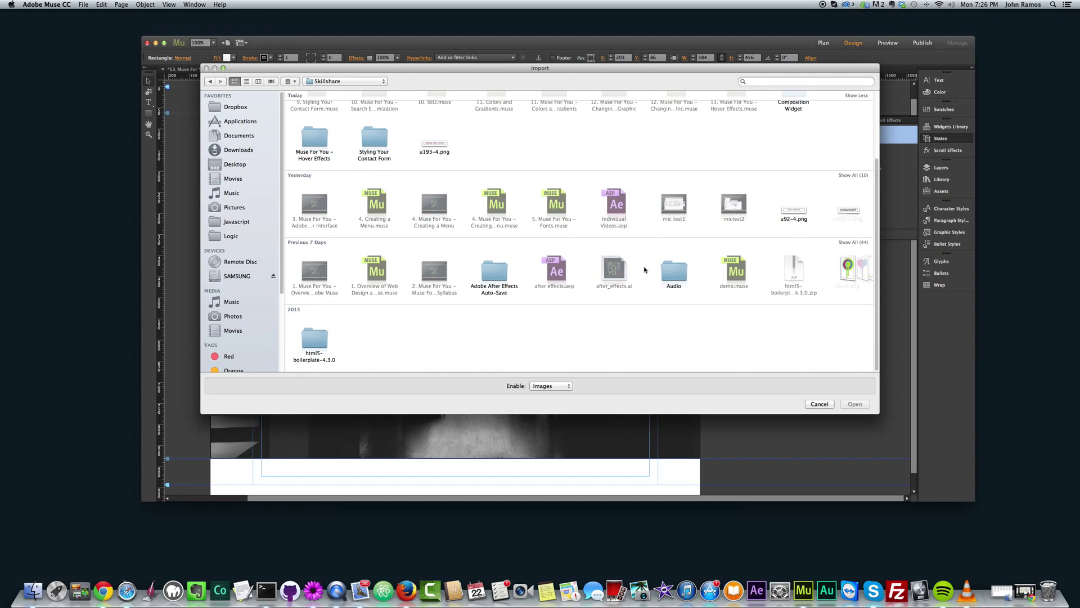
left_click(854, 242)
scroll(839, 248, "down", 5)
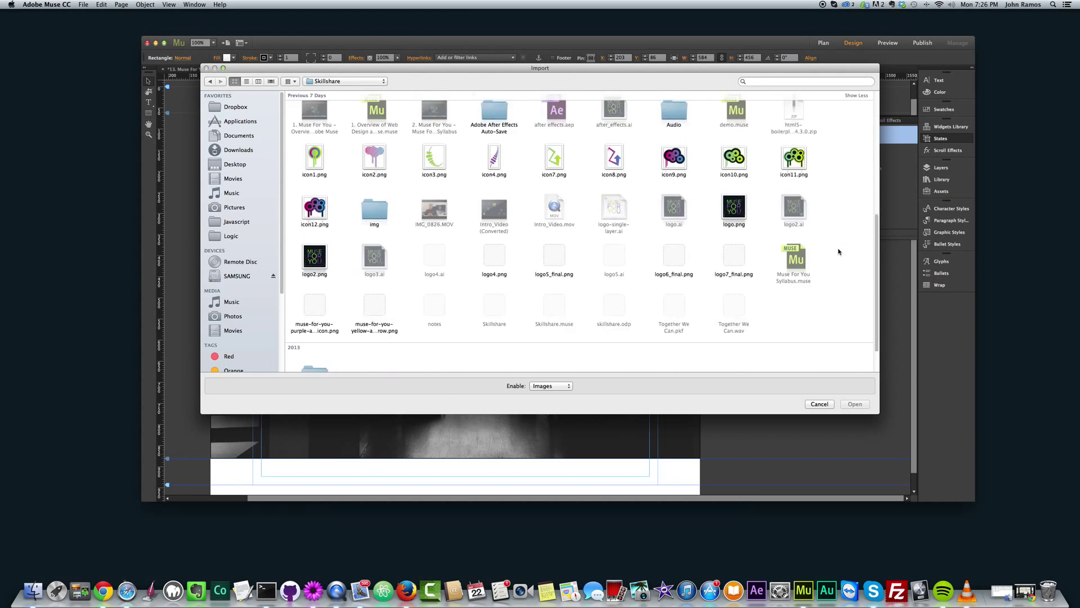
double_click(679, 234)
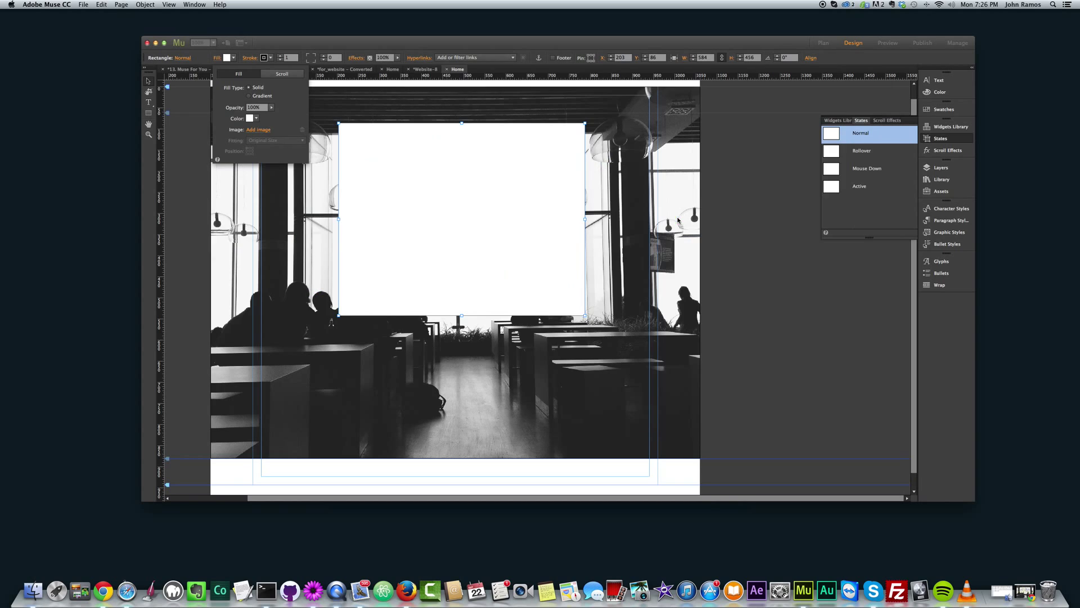
Set the logo image's fitting to Scale To Fit and center its position in the rectangle
left_click(277, 140)
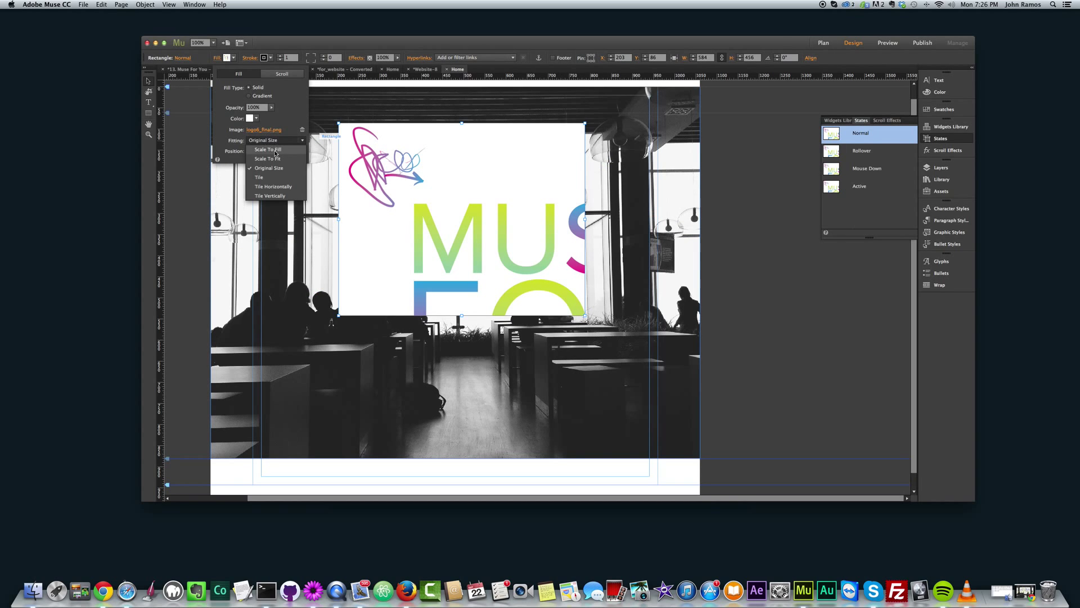
left_click(273, 158)
left_click(265, 140)
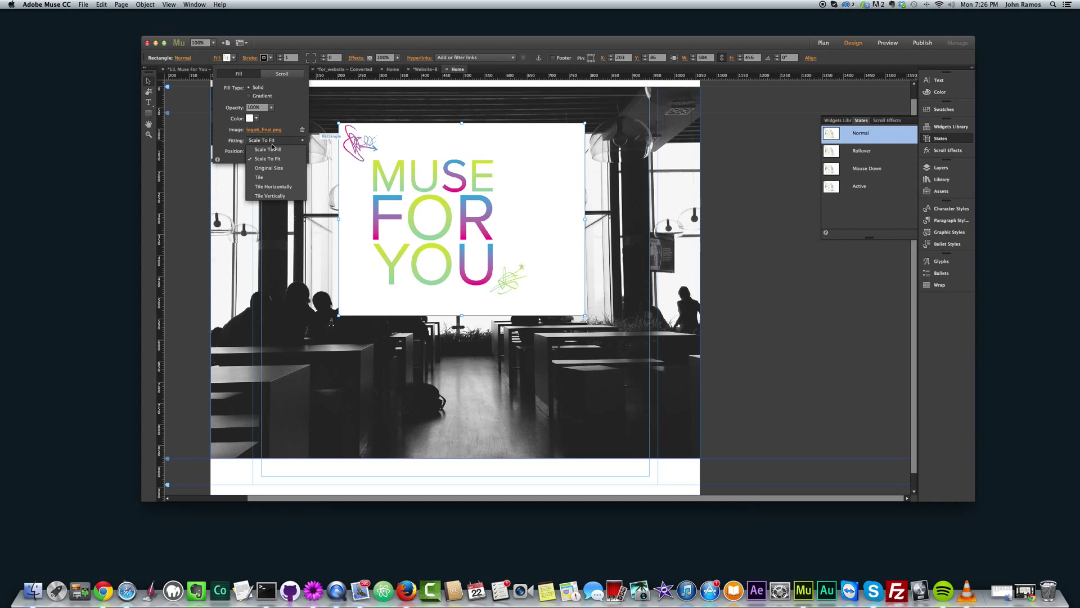
left_click(264, 142)
left_click(250, 152)
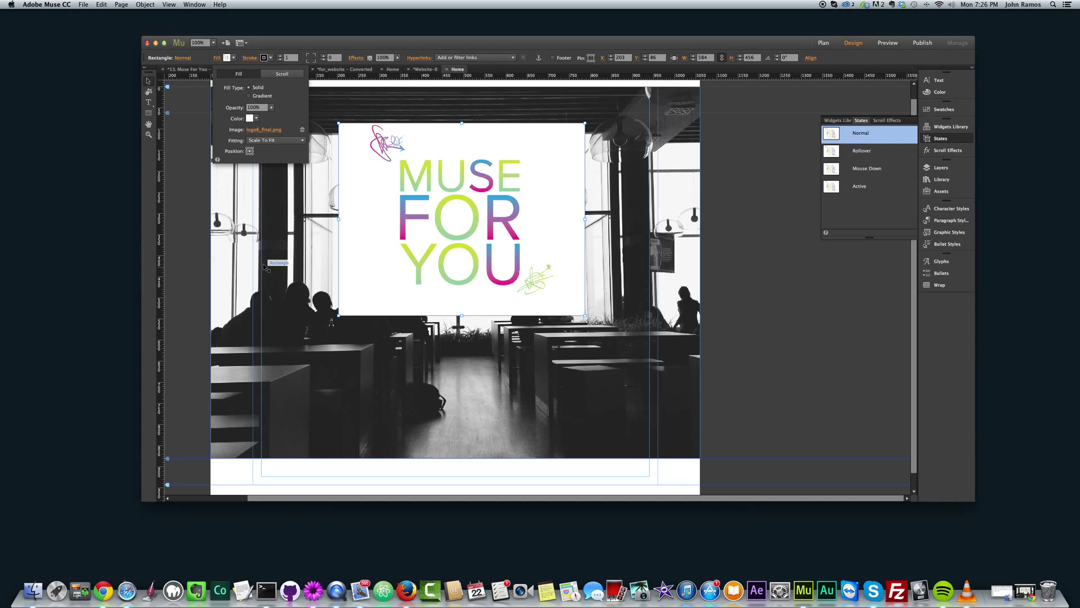
Set the logo rectangle's fill color to none and move it up to about X 188, Y 20
left_click(256, 118)
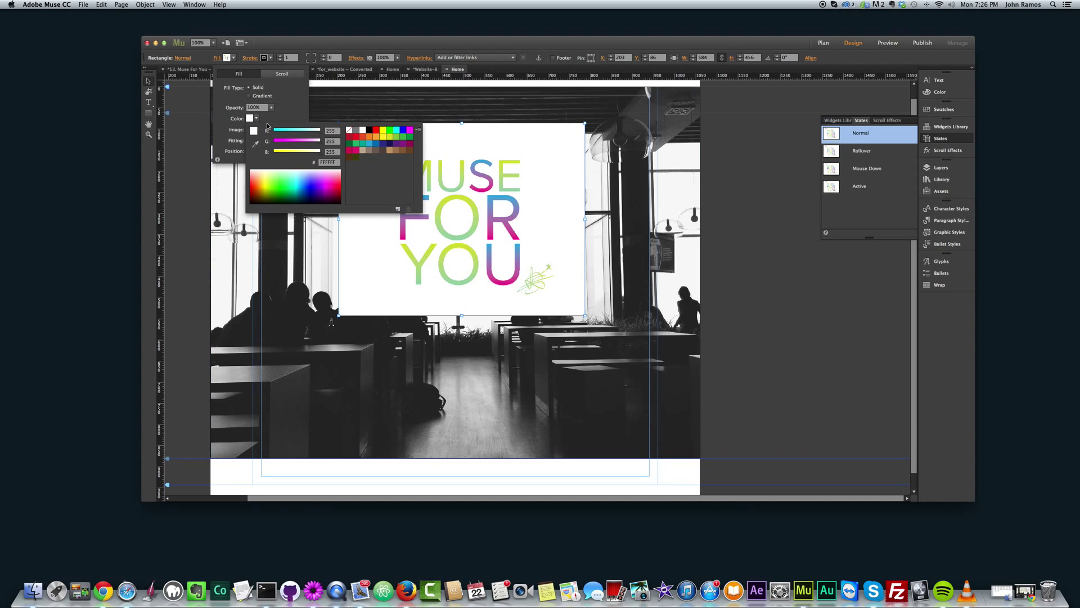
left_click(347, 131)
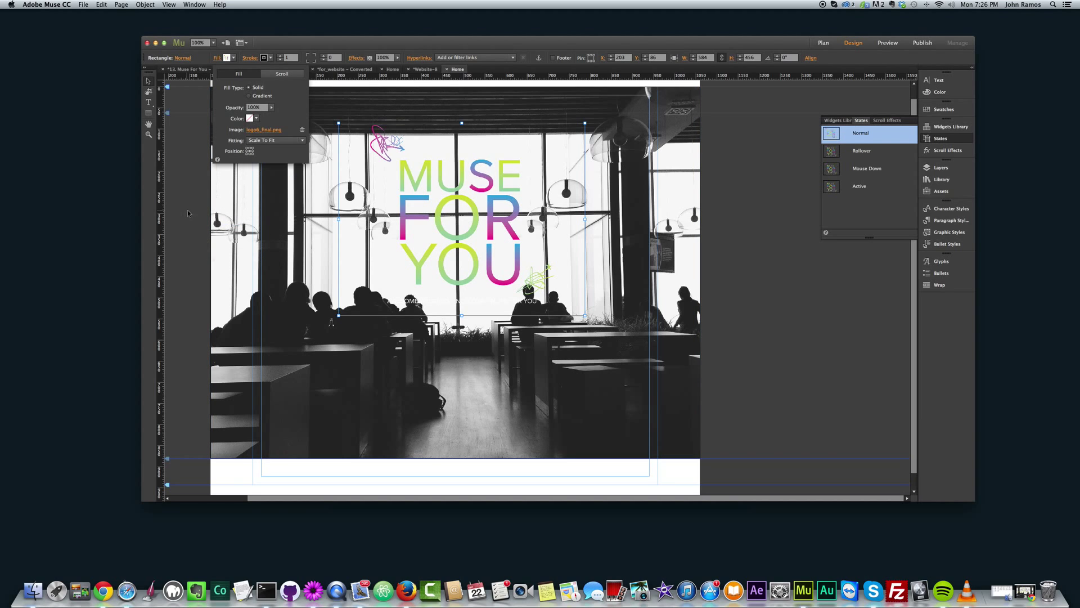
left_click_drag(454, 209, 449, 186)
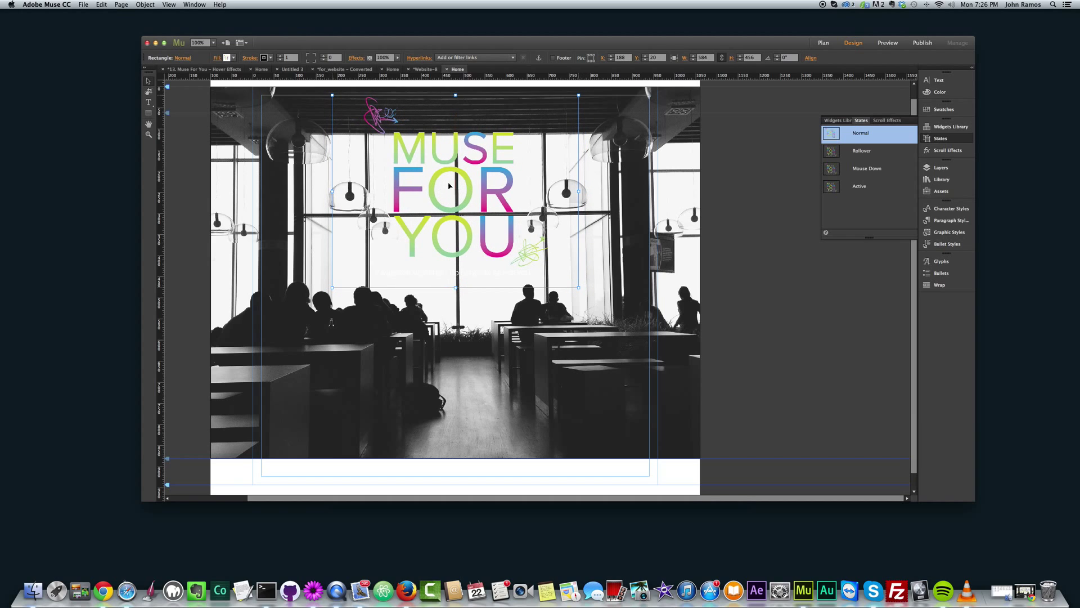
Reselect the logo rectangle and set its stroke color to none
left_click(515, 339)
left_click(484, 278)
left_click(227, 58)
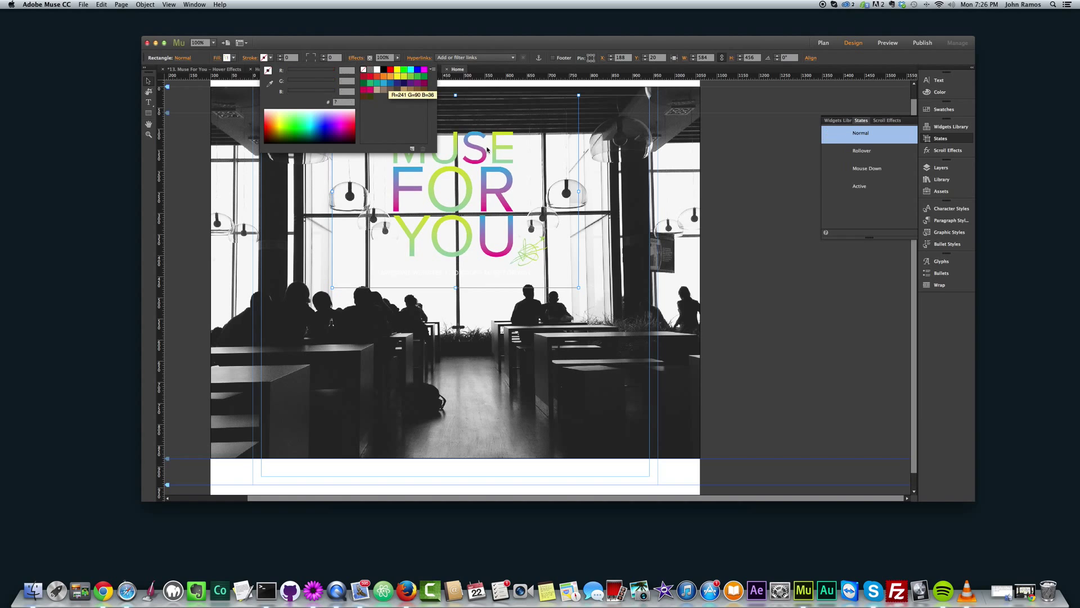
Move the café background up to Y -36 and shift the Muse For You logo up slightly
left_click(737, 282)
scroll(565, 259, "up", 2)
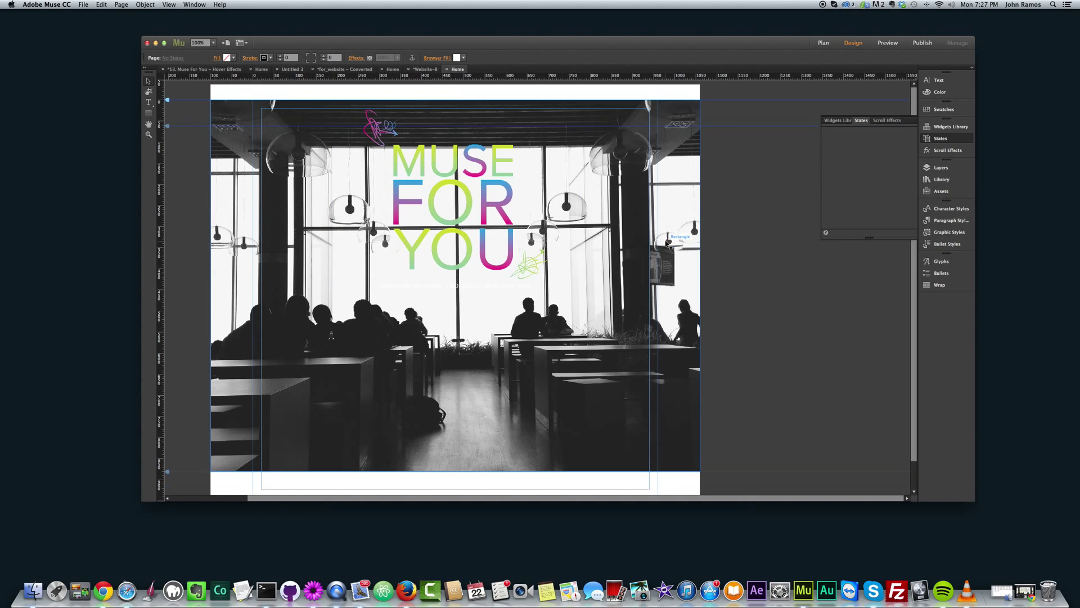
left_click(648, 256)
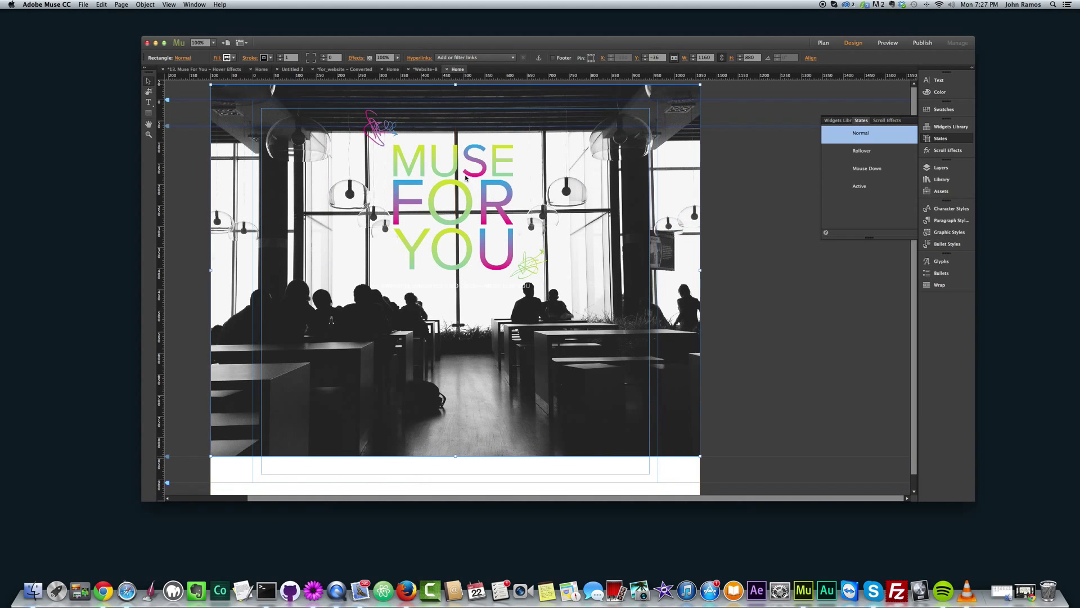
left_click_drag(451, 217, 451, 206)
left_click(775, 292)
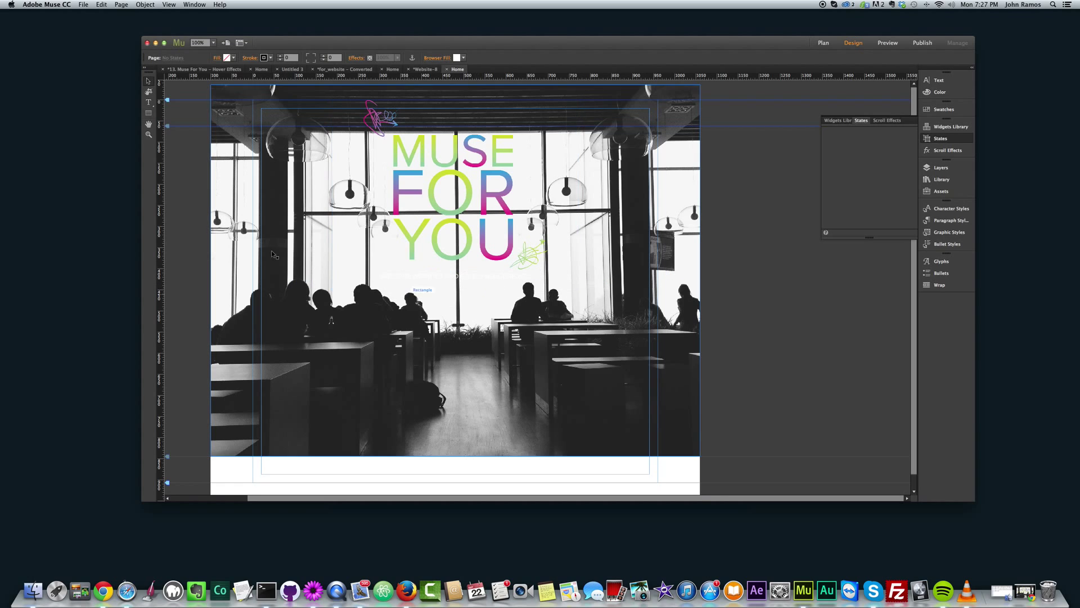
Draw a rectangle about 66 by 61 px beside the leftmost dark pillar and set its size to 64 by 64 px
left_click(149, 113)
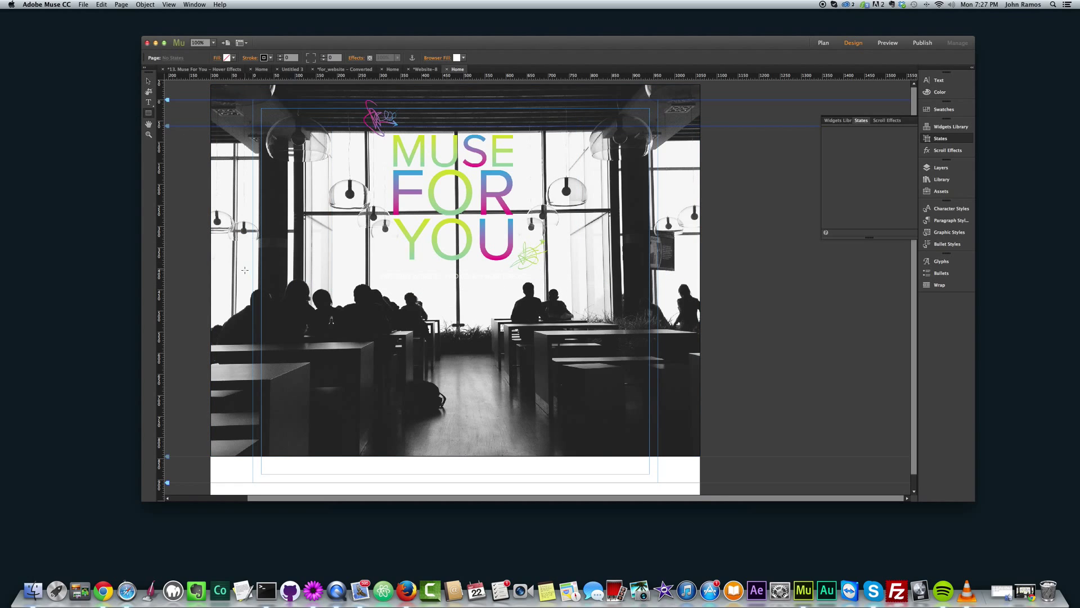
left_click_drag(240, 264, 269, 287)
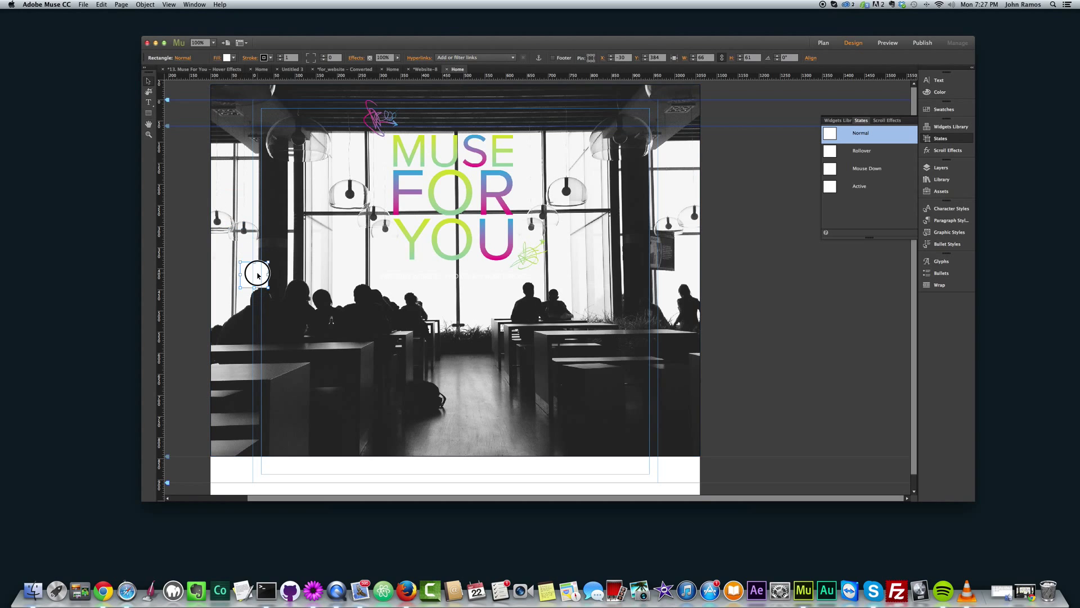
left_click(686, 58)
type("6")
key("Return")
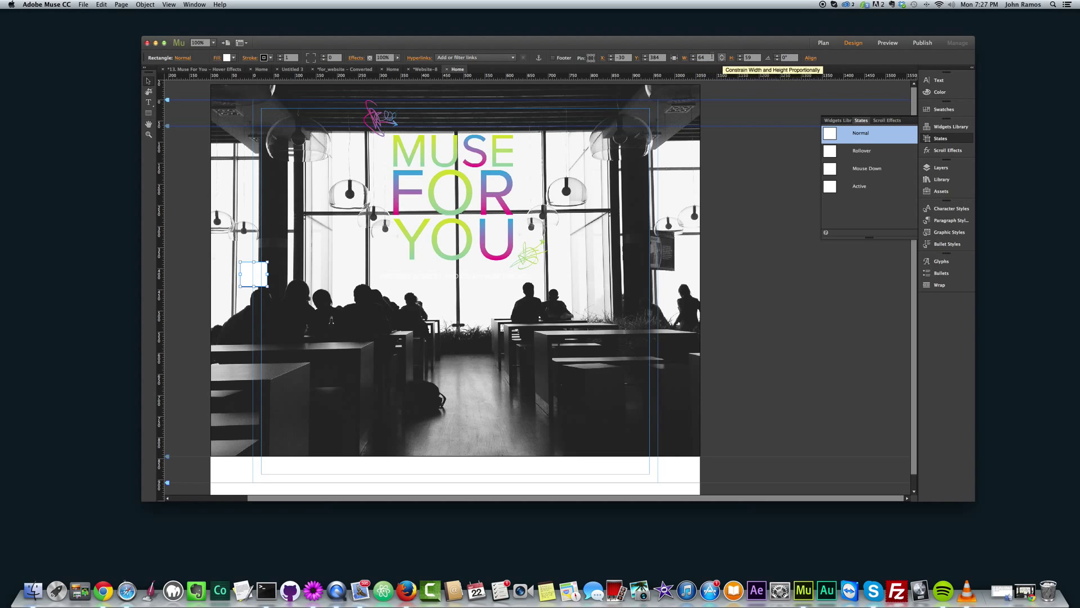
left_click(749, 57)
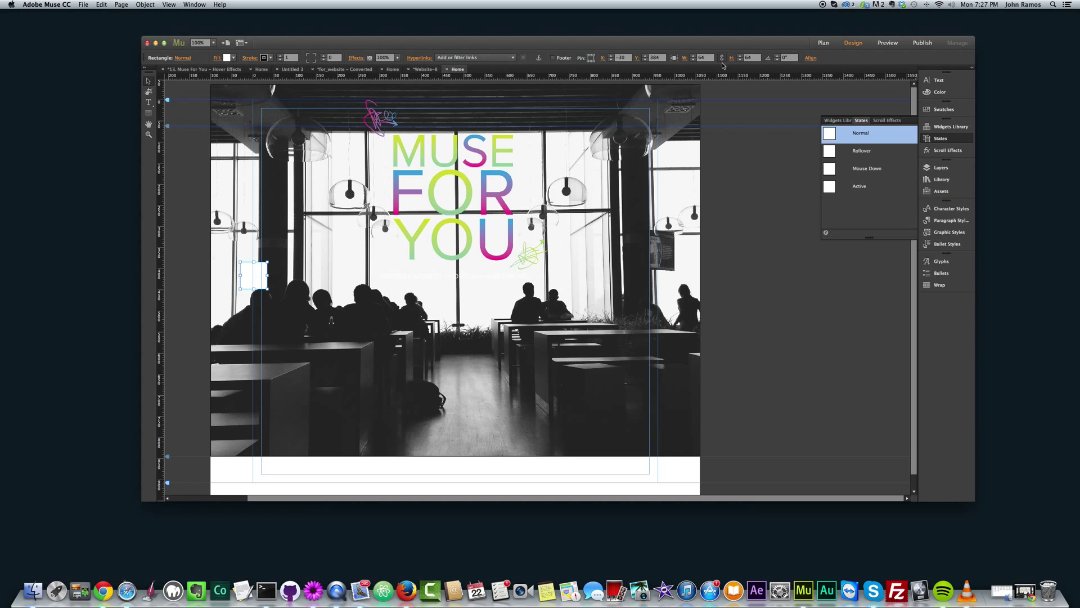
Try a width of 20 px on the small square with proportions constrained and 50 px with the constraint off
left_click(687, 57)
type("20")
key("Return")
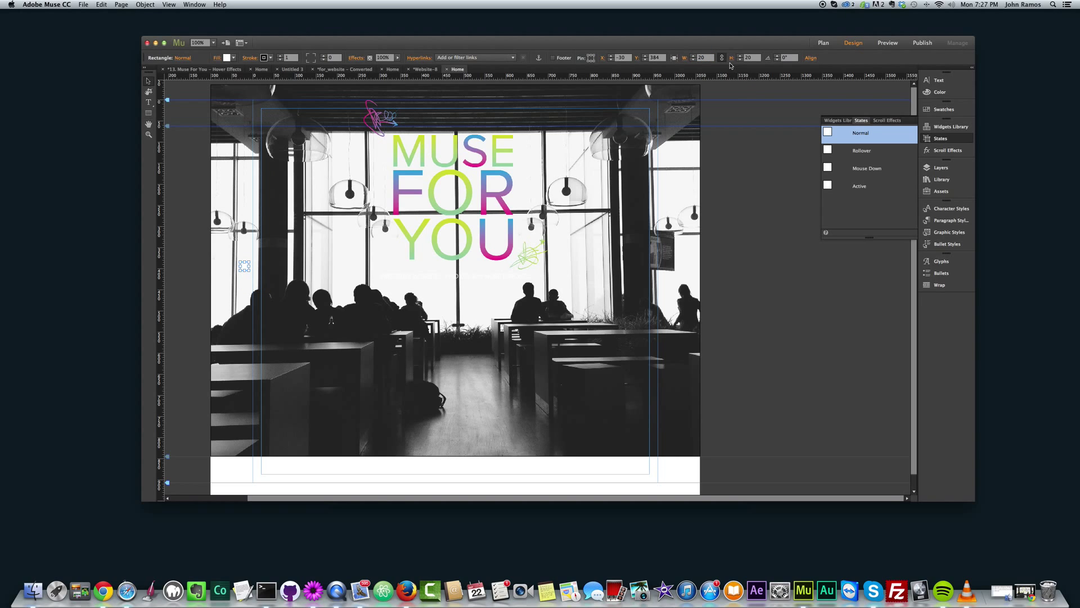
left_click(721, 58)
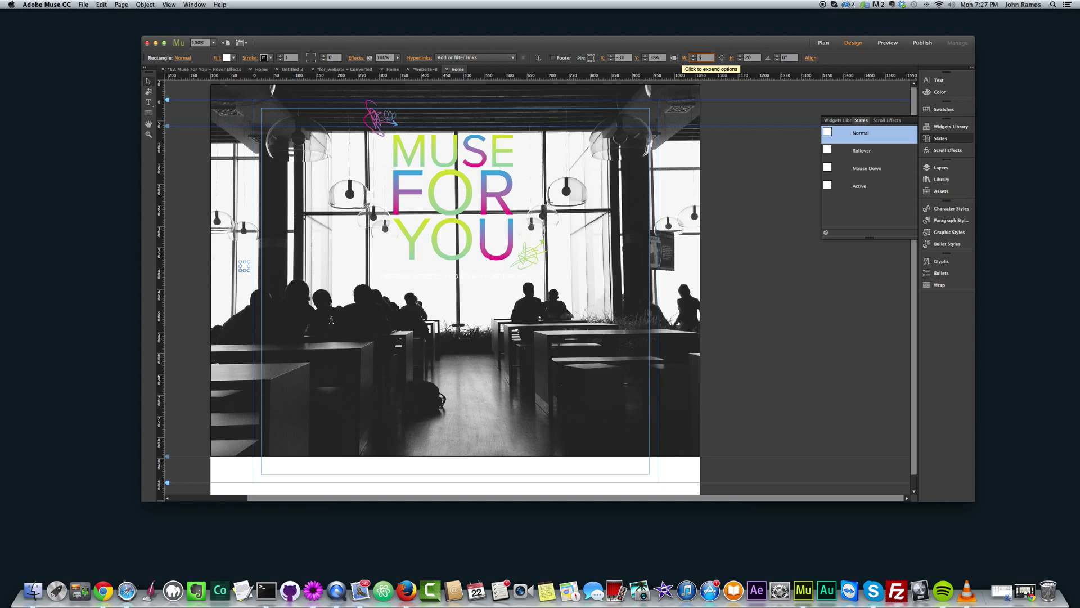
key("Return")
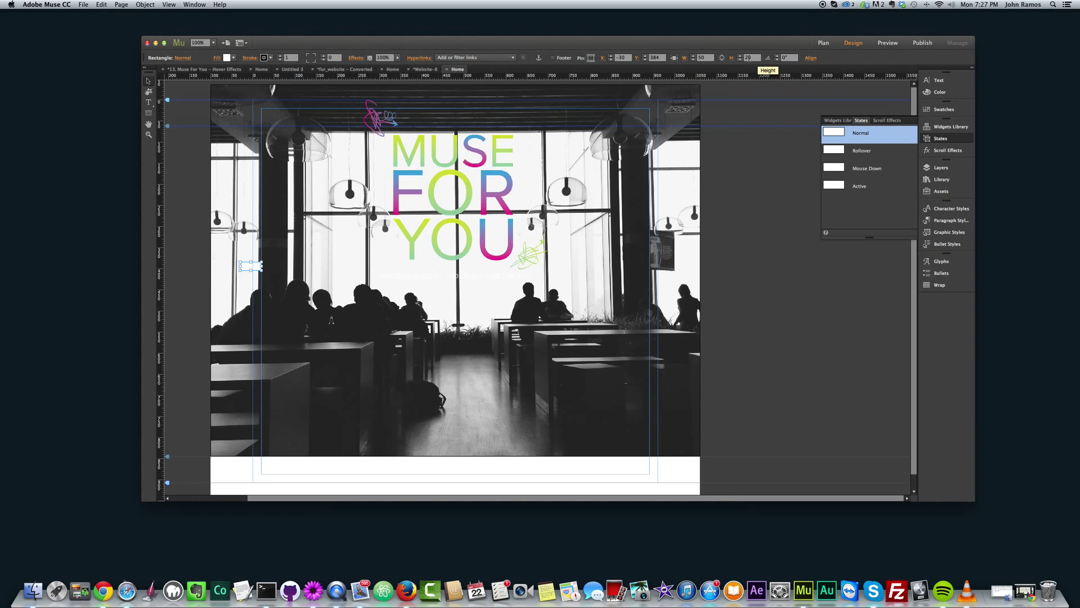
Return the small rectangle's width to 20 px, constrain its proportions again and set the width to 64 px
double_click(702, 58)
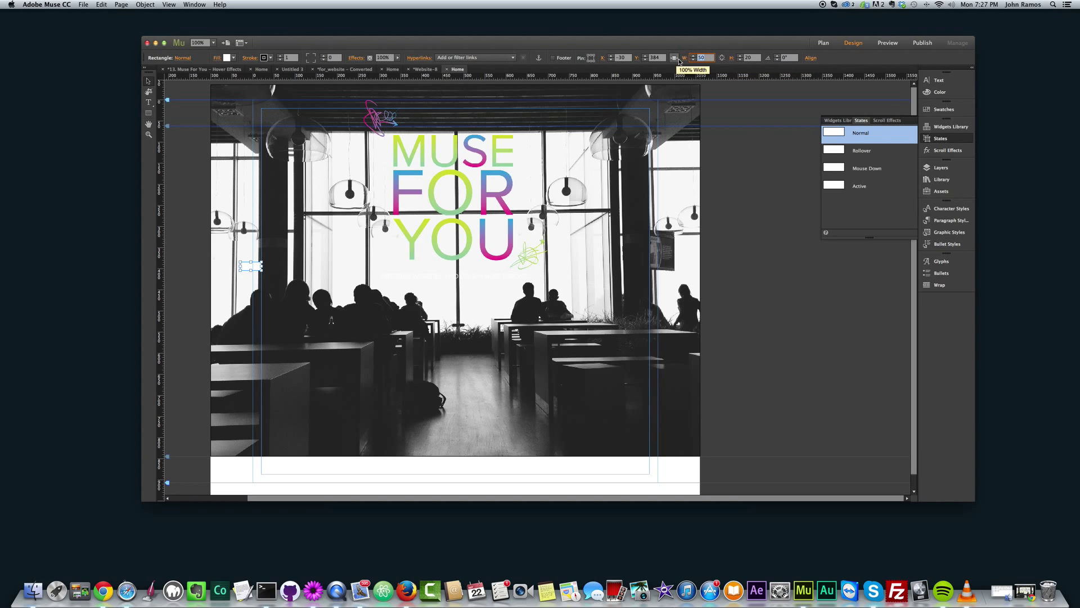
type("2")
key("Return")
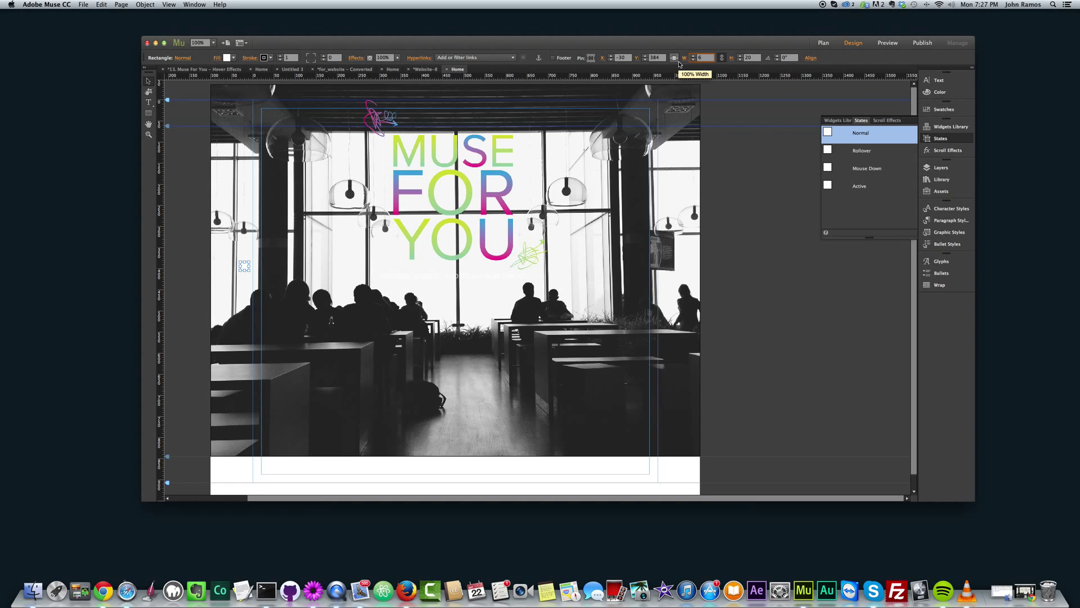
key("Return")
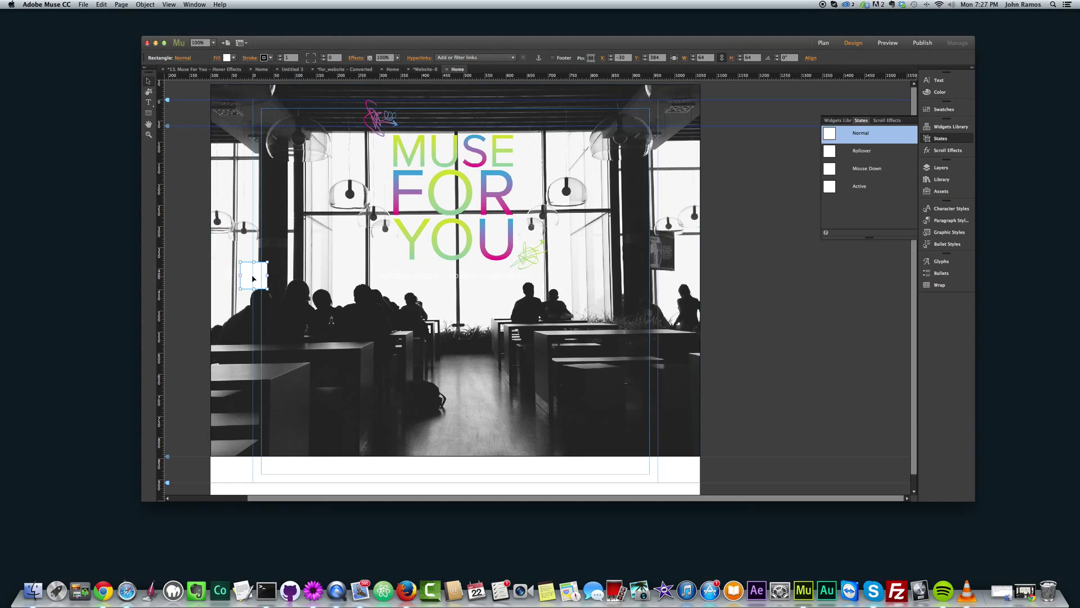
Move the 64 px square to X -12, Y 372 and set its stroke color to none
left_click_drag(252, 280, 263, 275)
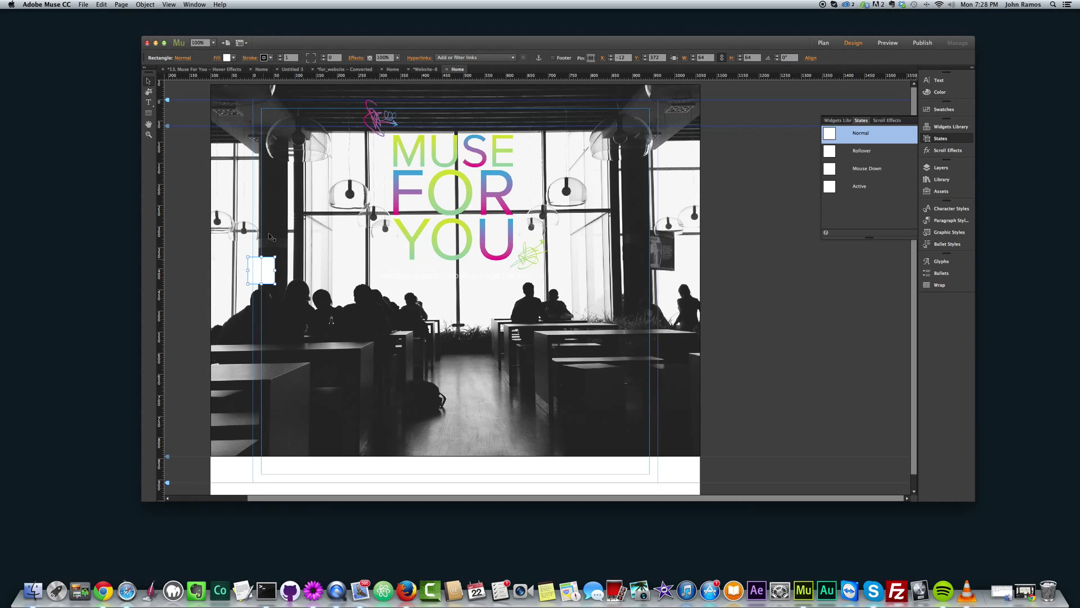
left_click(264, 57)
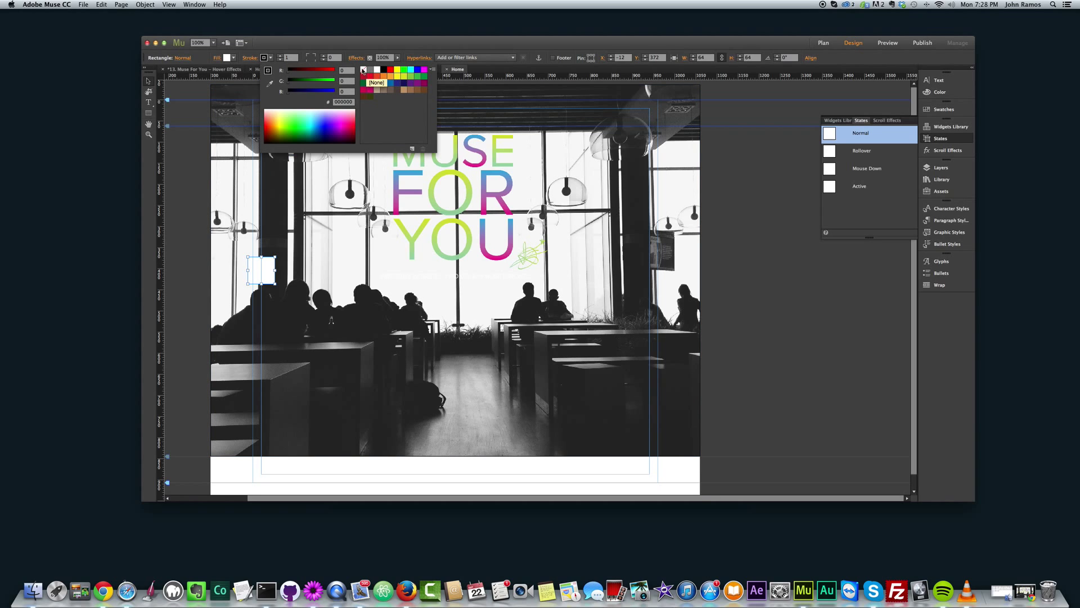
left_click(363, 69)
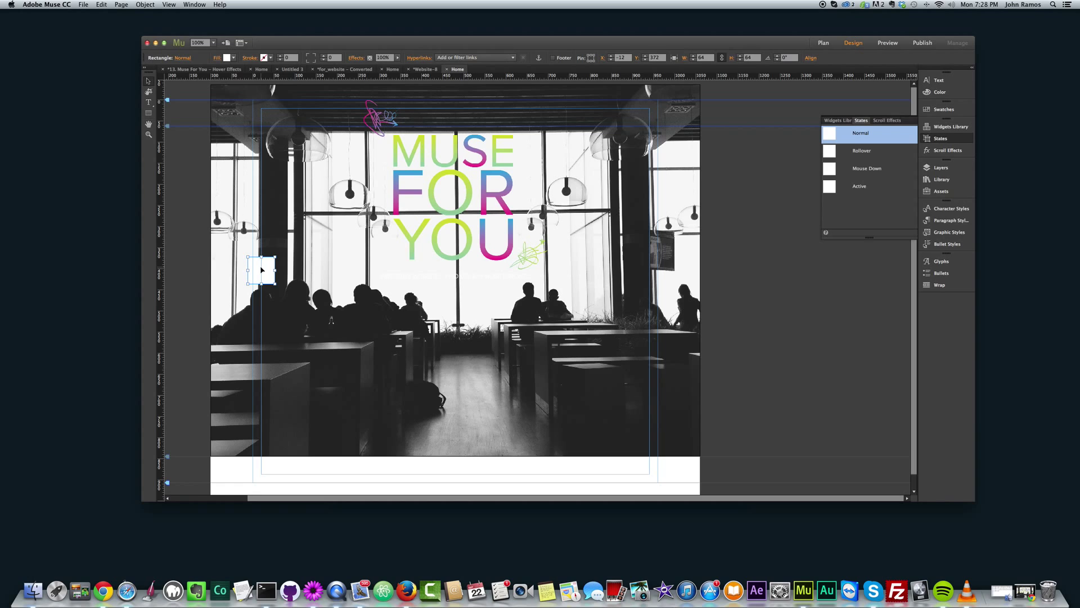
Fill the square's Normal state with yellow-green #D5DD45 sampled from the word MUSE in the logo, keeping the states list open
left_click(942, 143)
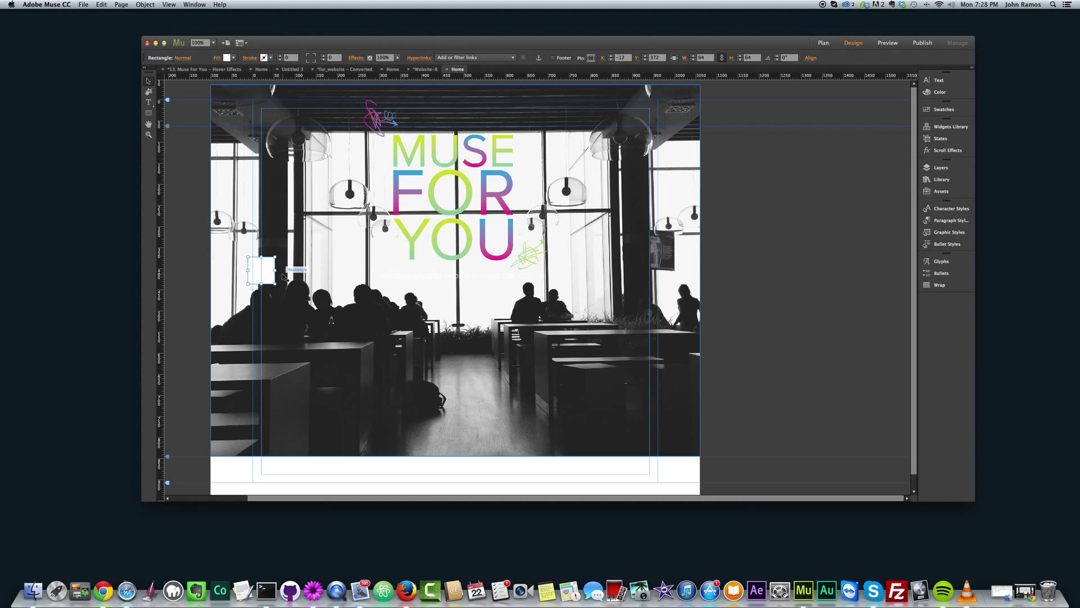
left_click(940, 143)
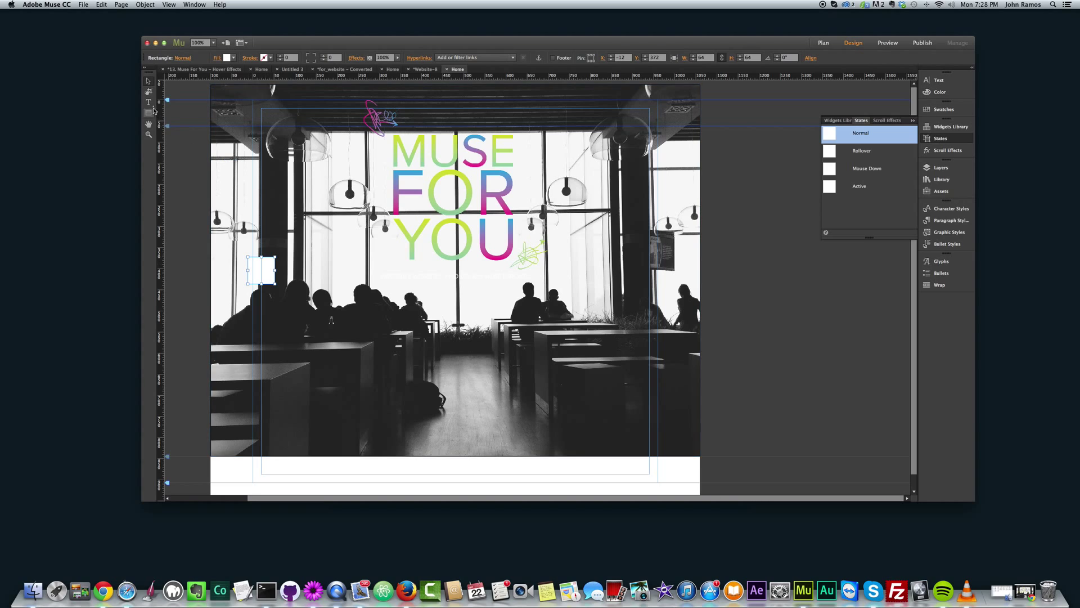
left_click(233, 58)
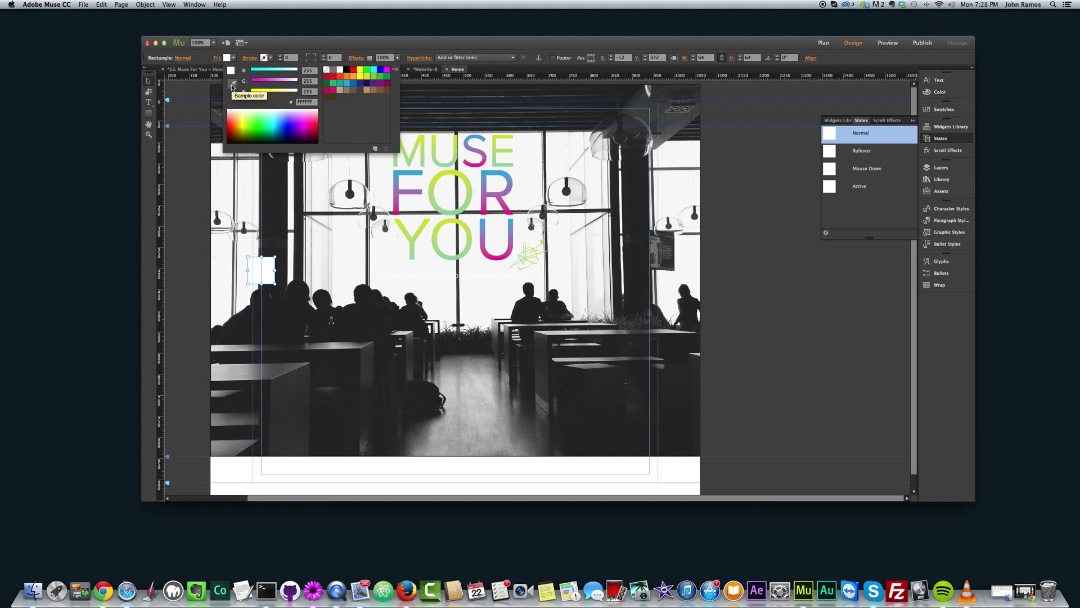
left_click(232, 84)
left_click(422, 136)
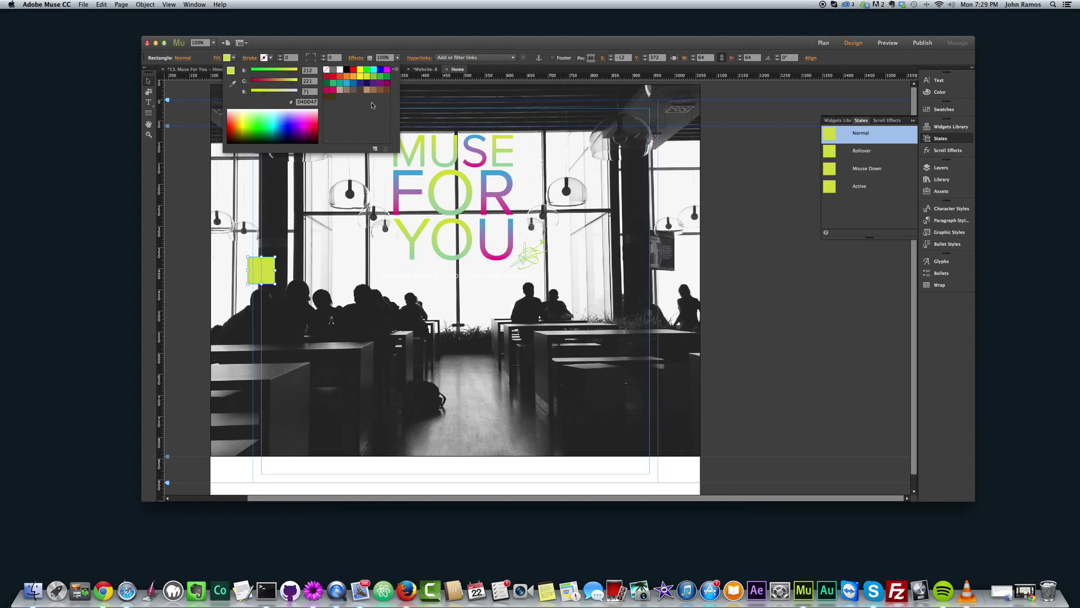
left_click(459, 134)
left_click(150, 80)
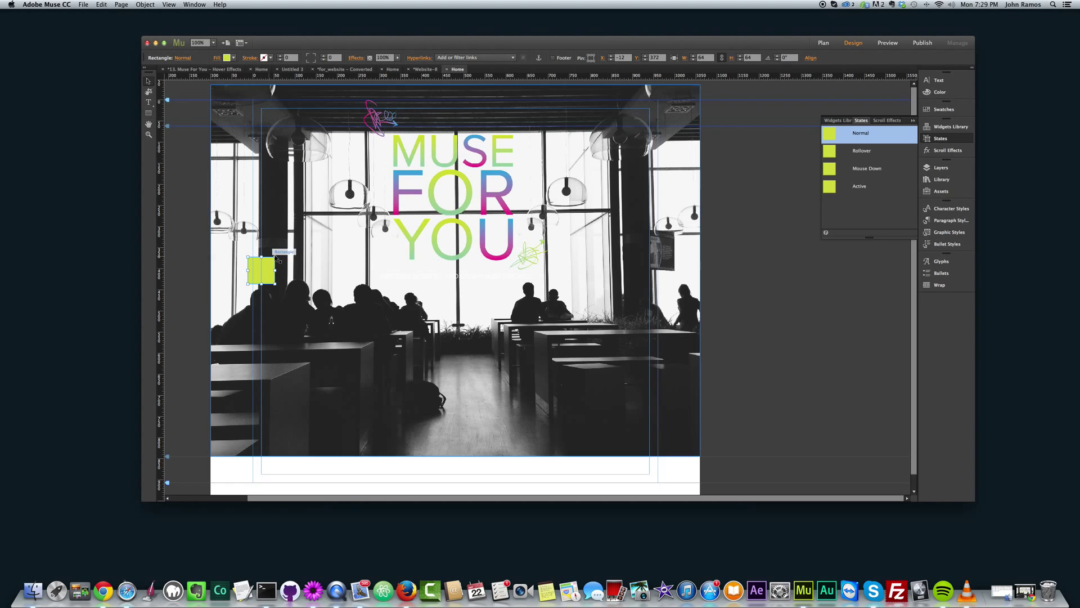
Fill the square's Rollover state with blue #40ABDE sampled from the F in the logo
left_click(860, 152)
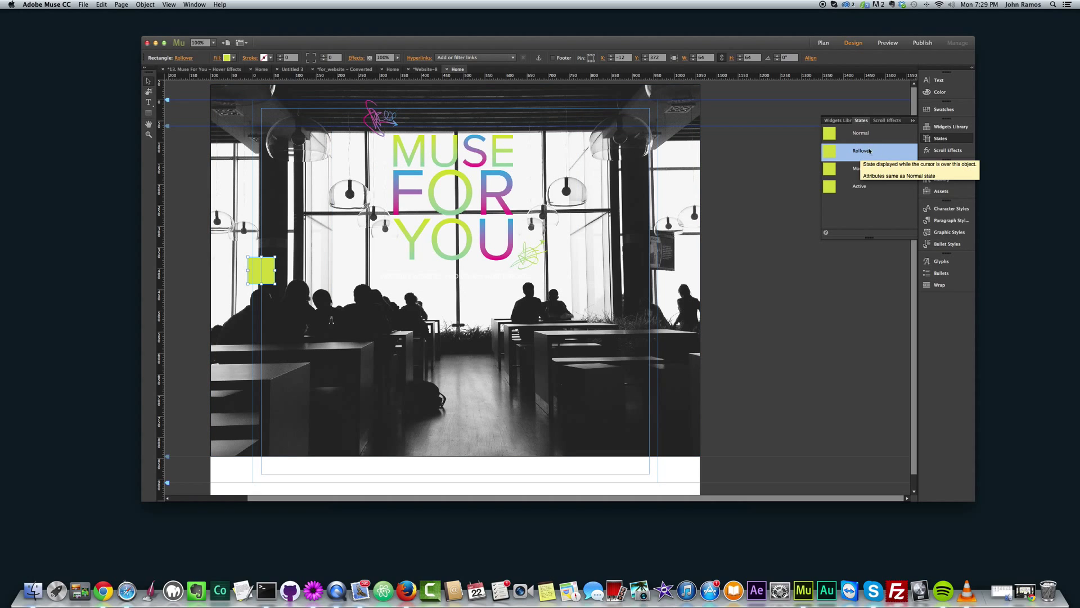
left_click(234, 59)
left_click(233, 83)
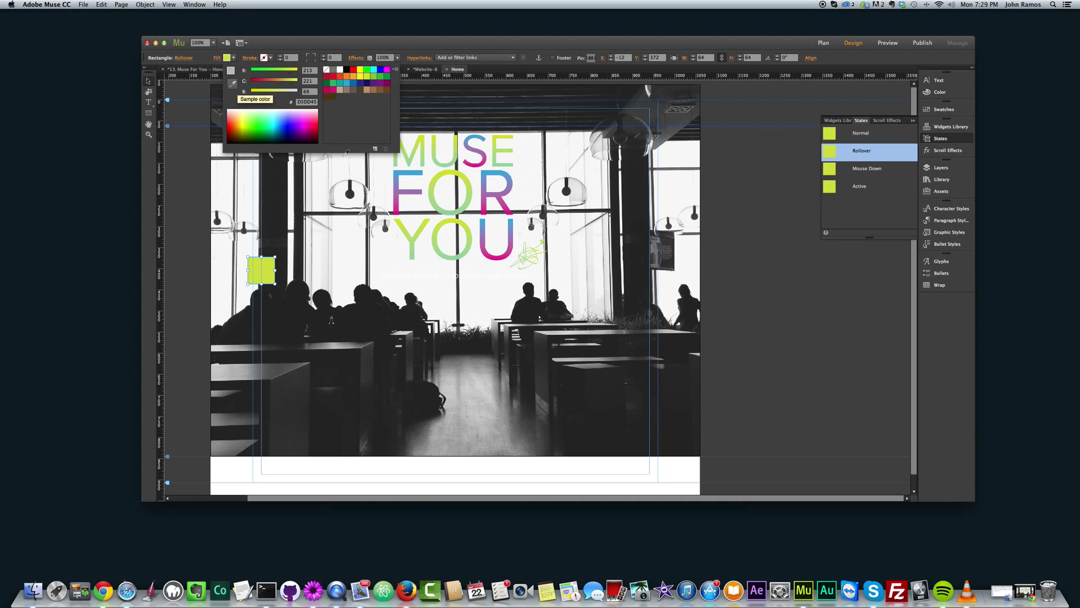
left_click(406, 174)
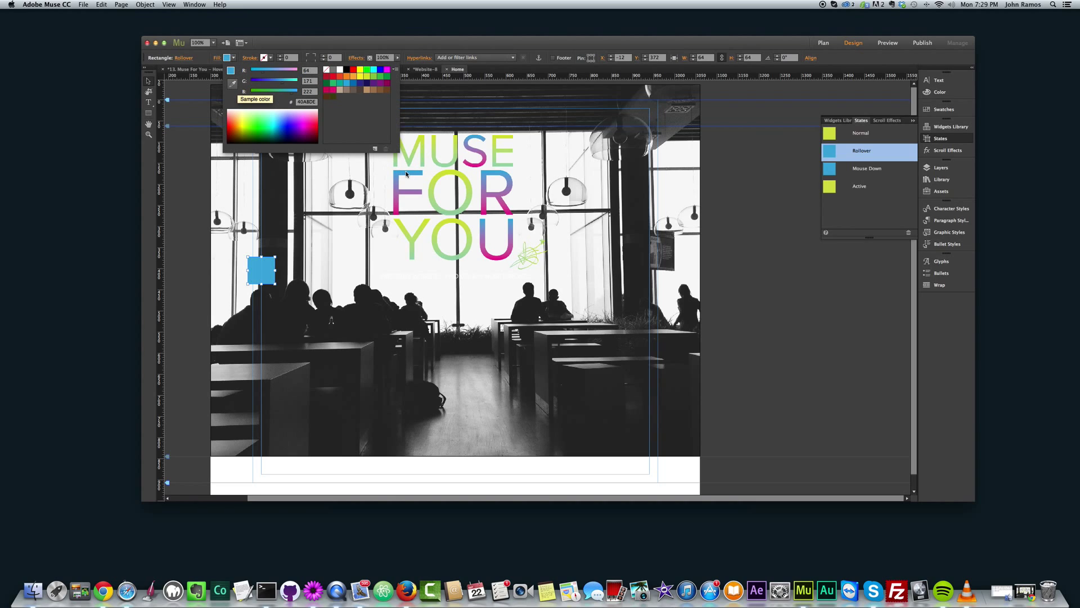
left_click(149, 83)
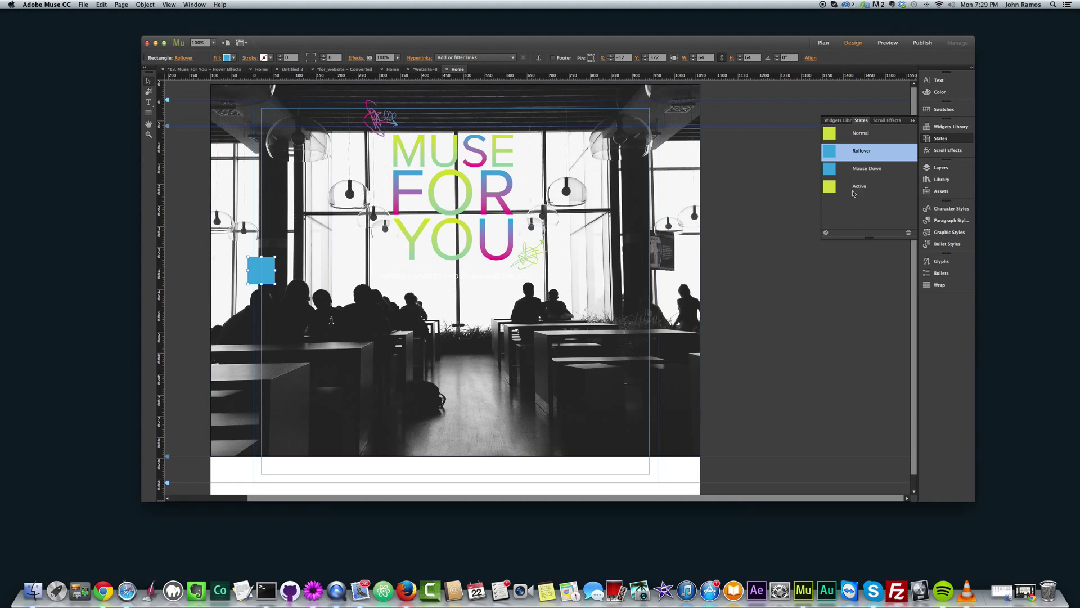
Fill the square's Mouse Down state with soft green #96CBA6 sampled from the O of FOR in the logo
left_click(856, 169)
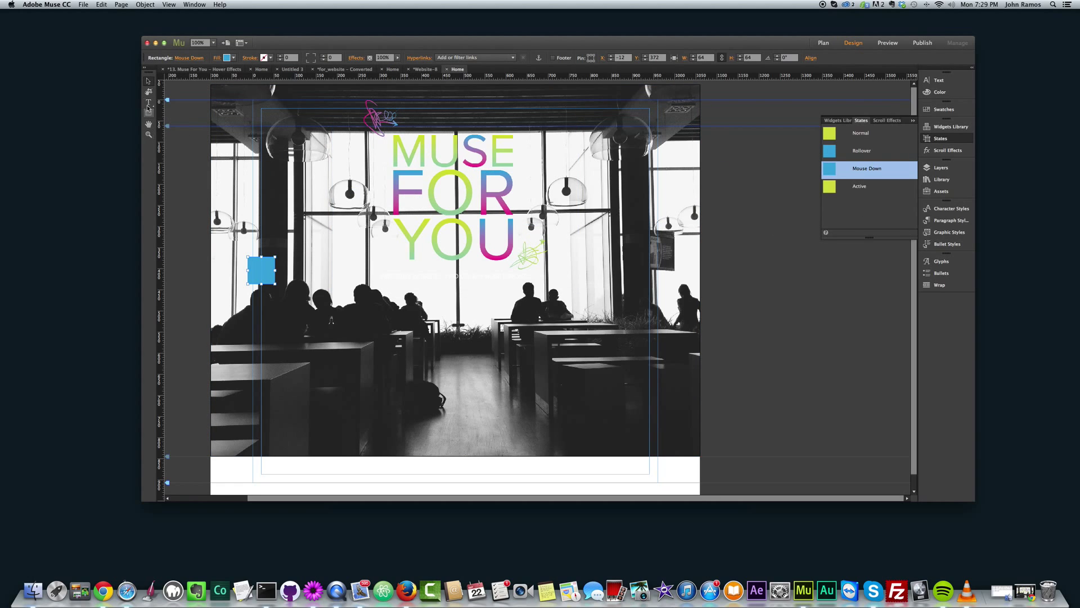
left_click(234, 59)
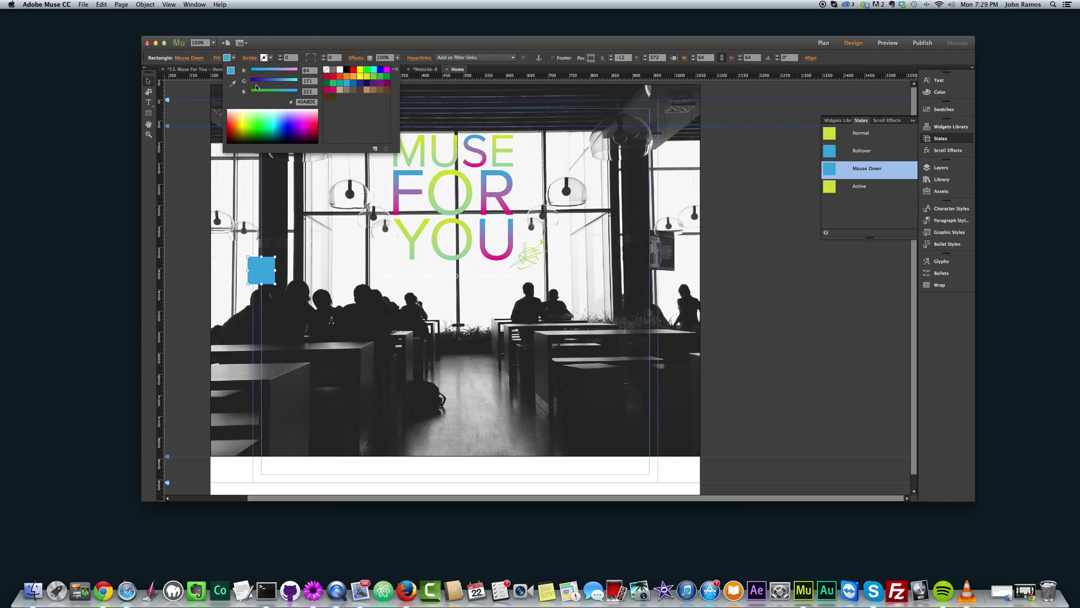
left_click(453, 212)
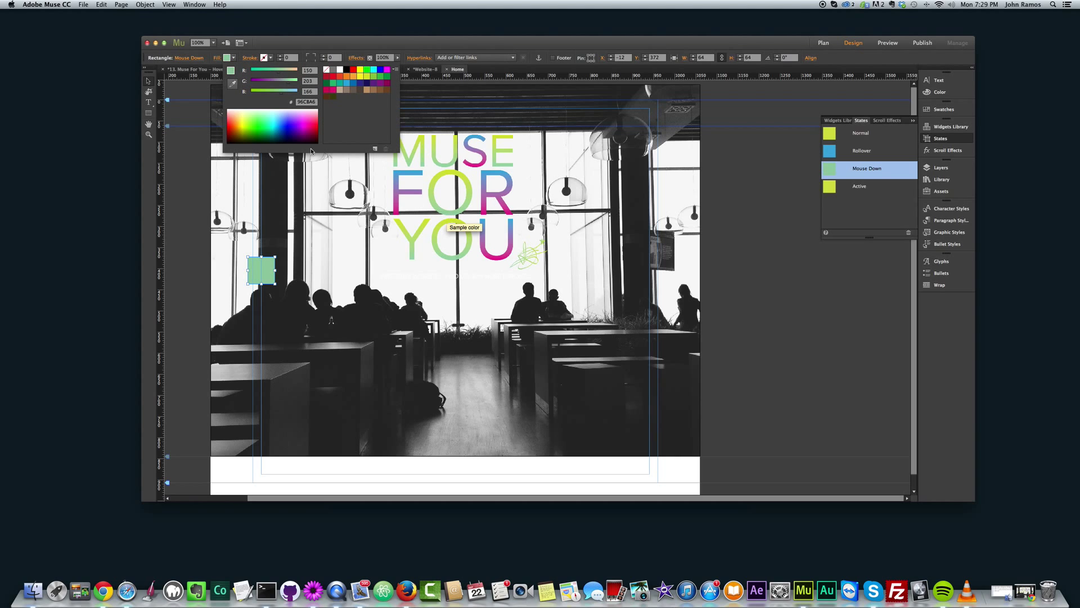
Fill the square's Active state with magenta sampled from the U in the logo, and deselect the square
left_click(859, 187)
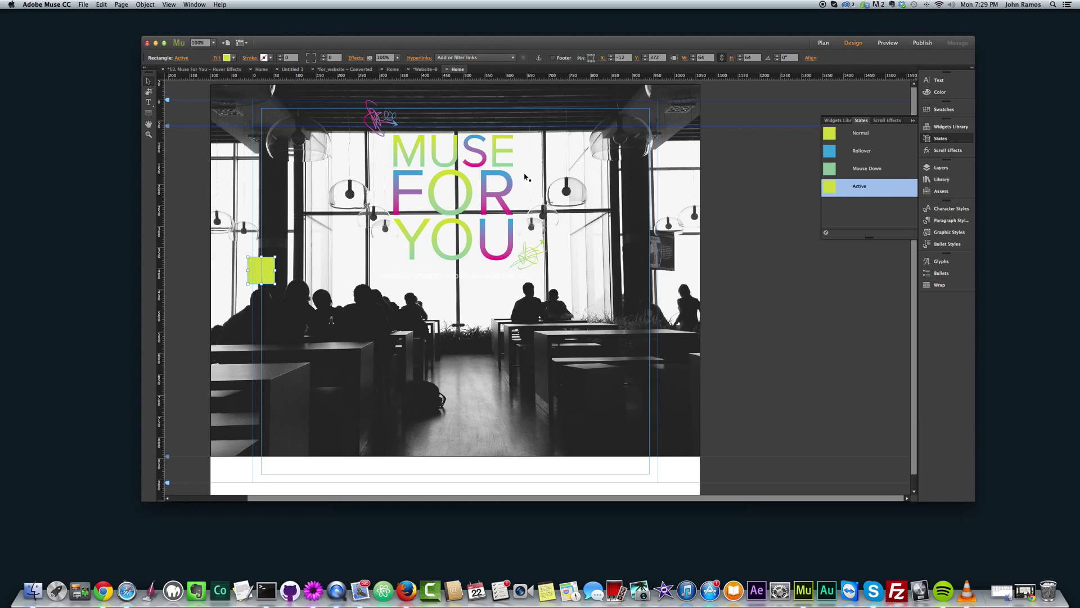
left_click(217, 58)
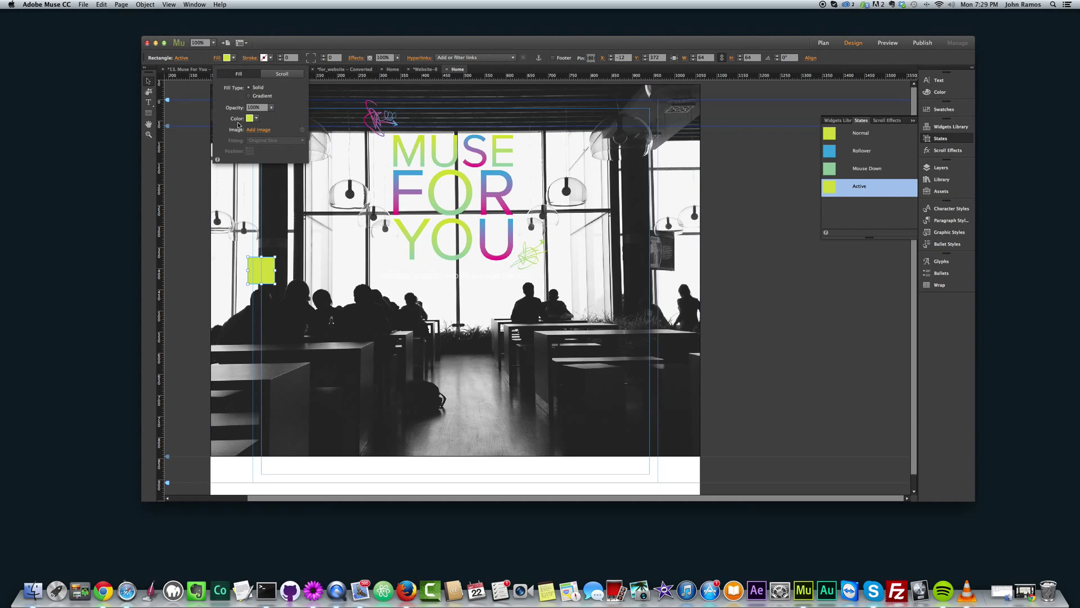
left_click(227, 58)
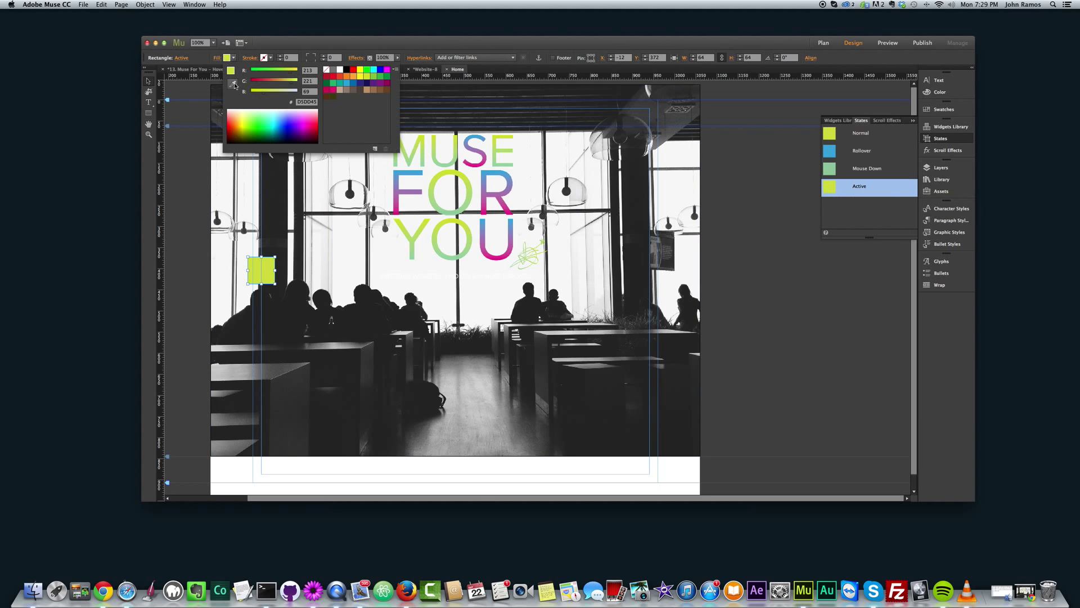
left_click(233, 86)
left_click(498, 259)
left_click(209, 280)
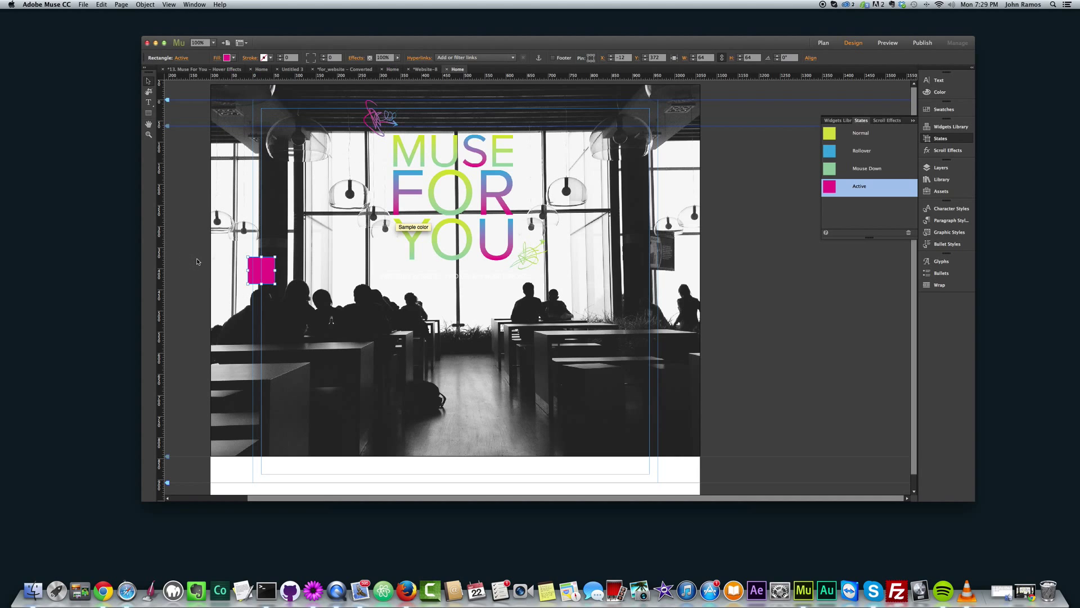
left_click(192, 247)
Preview the page in Chrome and test the square's rollover and mouse-down colors
key("super+alt+e")
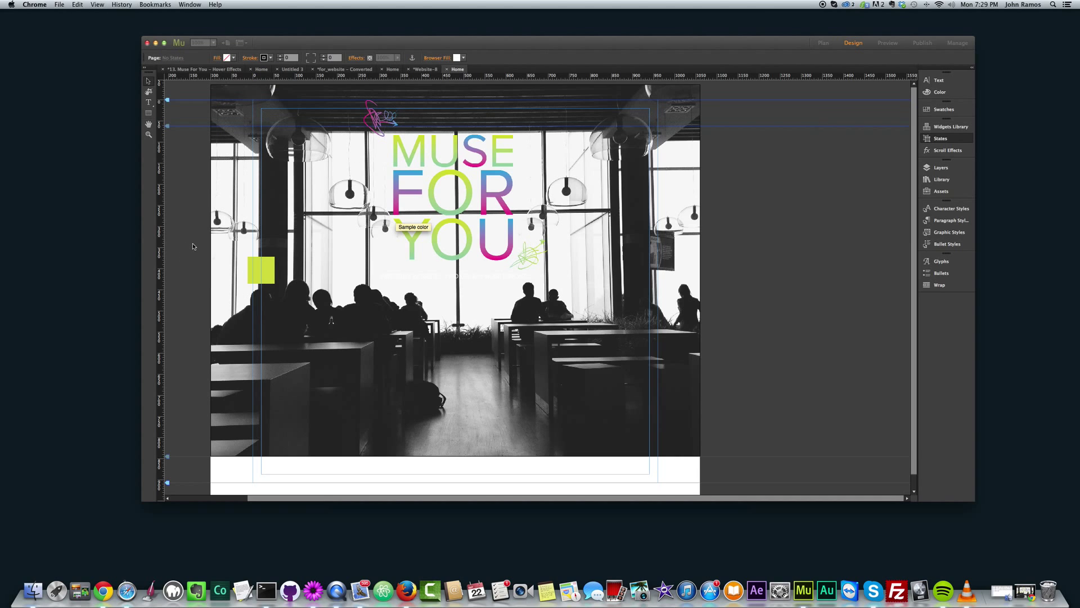
left_click(333, 259)
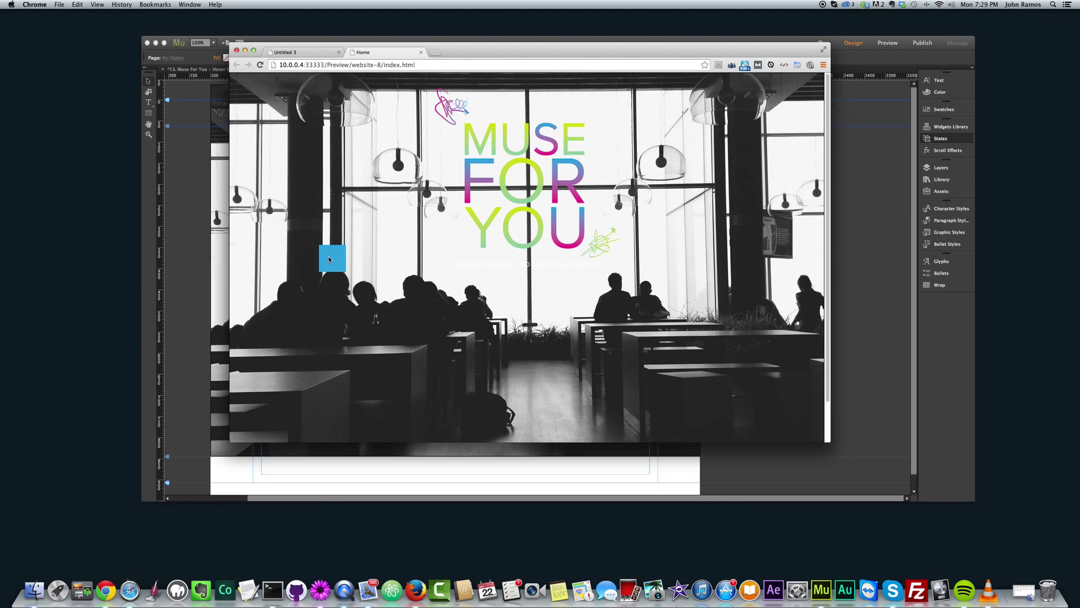
left_click(331, 259)
left_click(331, 260)
left_click(332, 259)
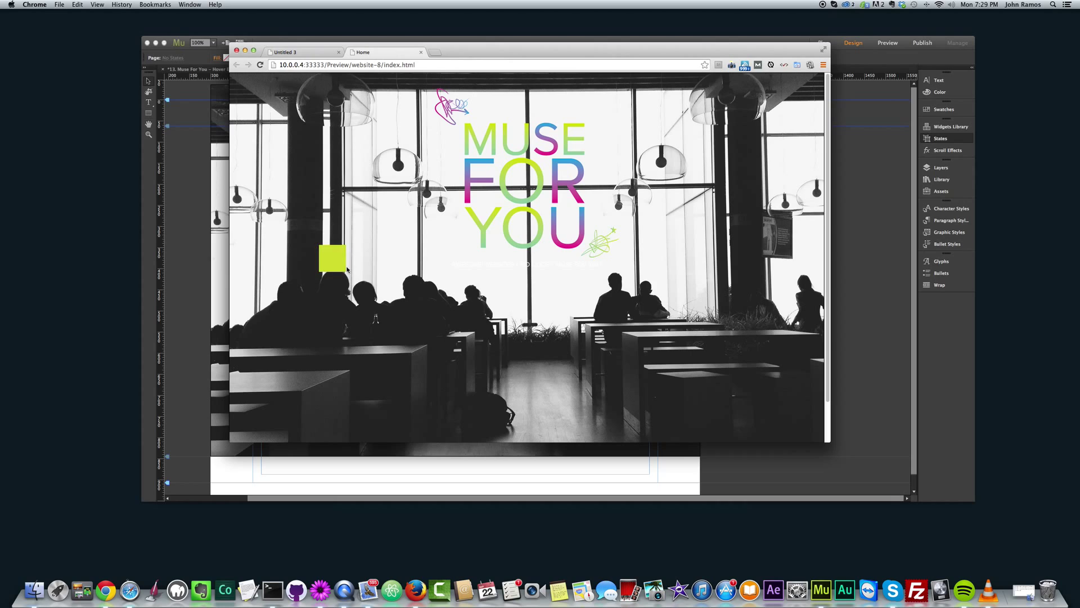
Return to Muse and paste two copies of the lime square, placing them beside the original beneath the logo
left_click(335, 259)
left_click(189, 254)
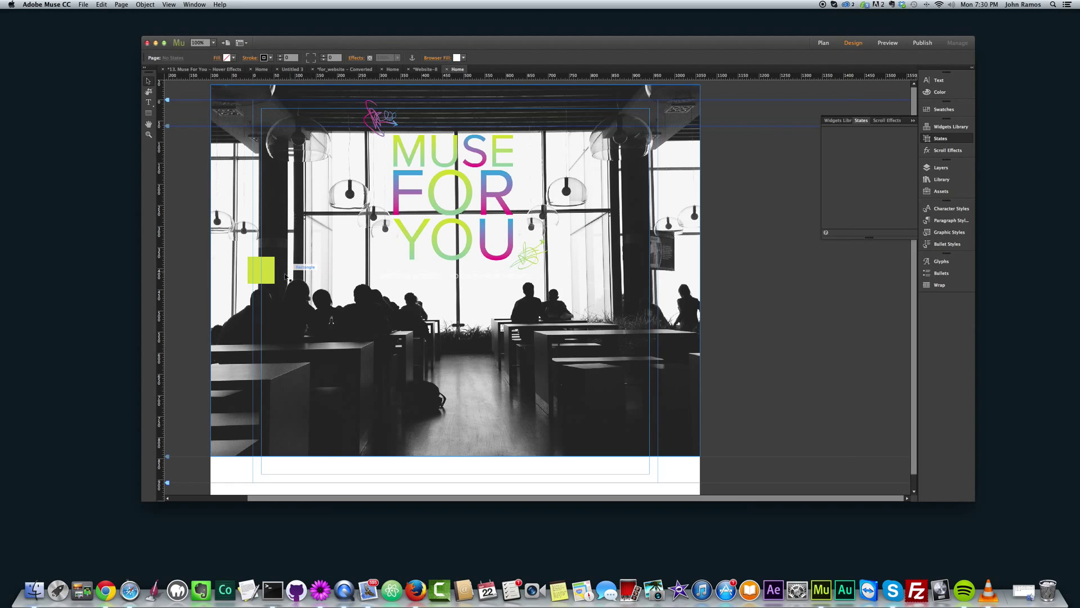
left_click(265, 274)
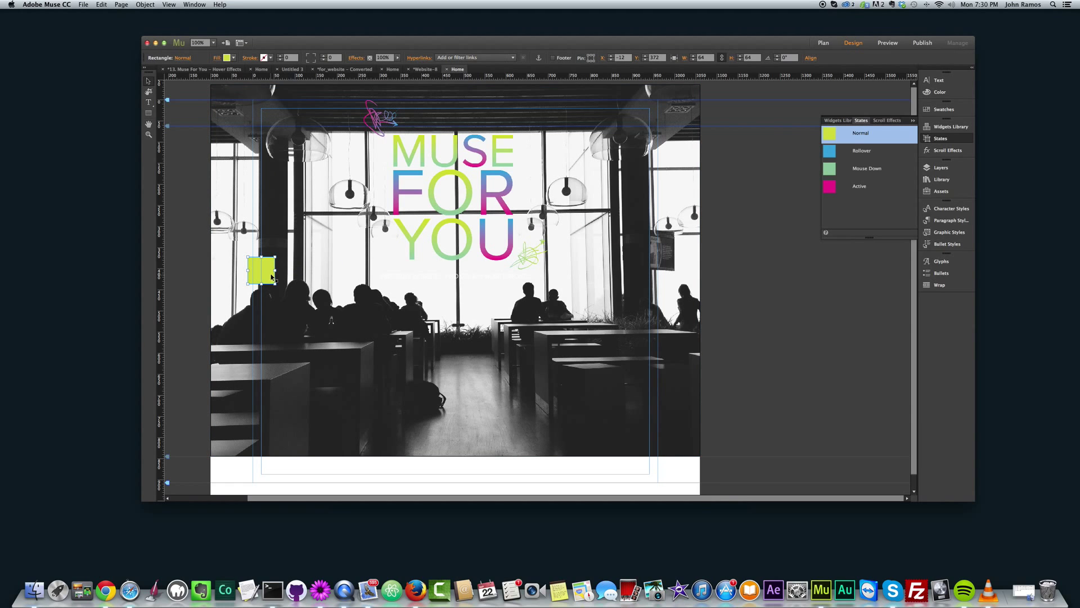
key("super+v")
left_click_drag(536, 285, 292, 256)
key("super+v")
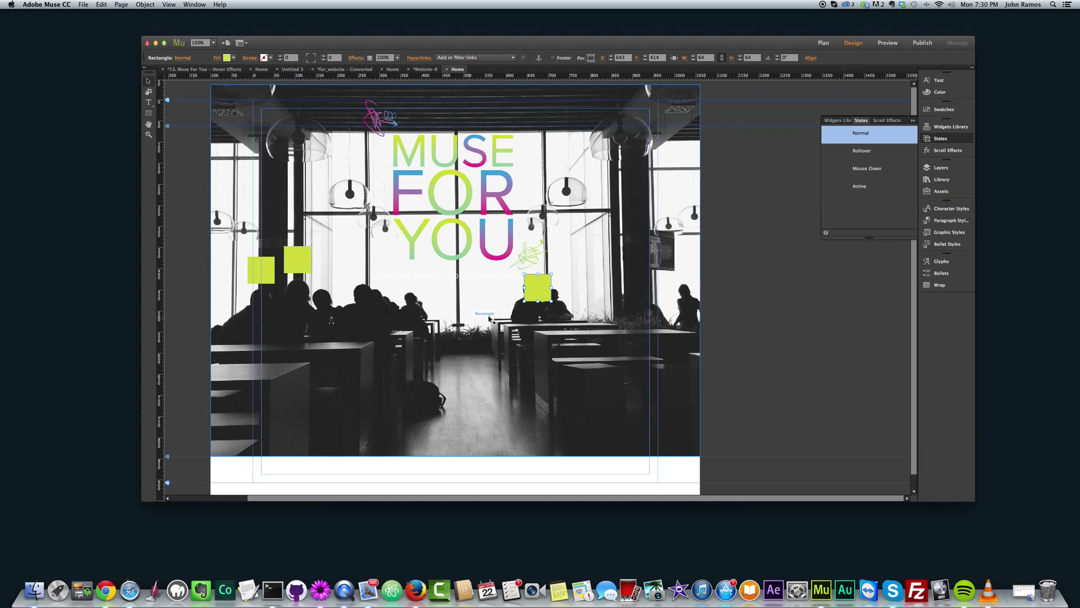
left_click_drag(537, 287, 363, 266)
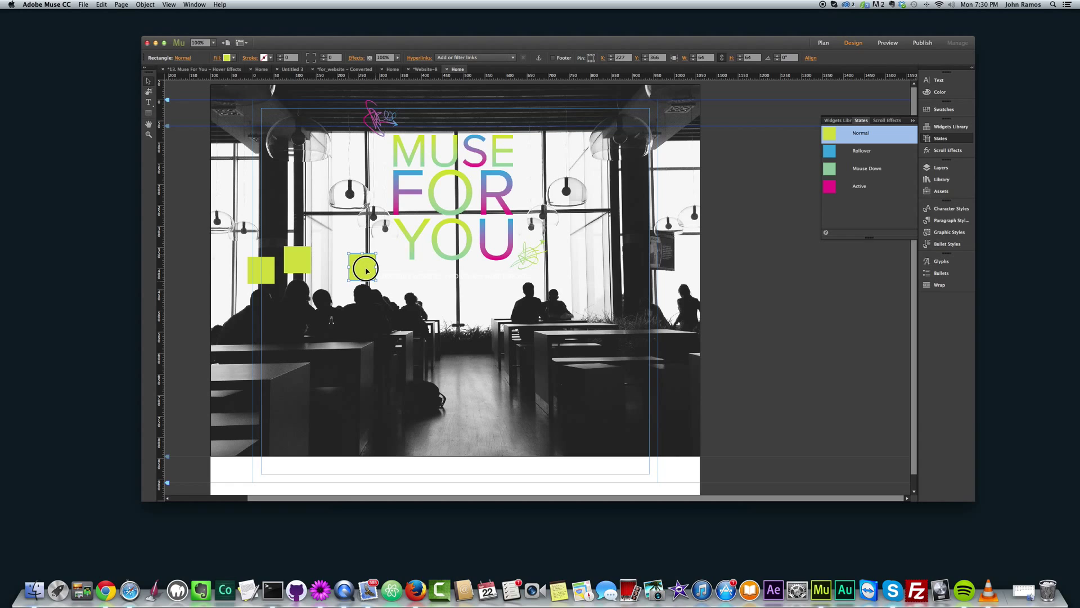
Paste four more copies of the lime square, spreading them in a rough row across to the page's far side
key("super+v")
left_click_drag(535, 294, 409, 281)
key("super+v")
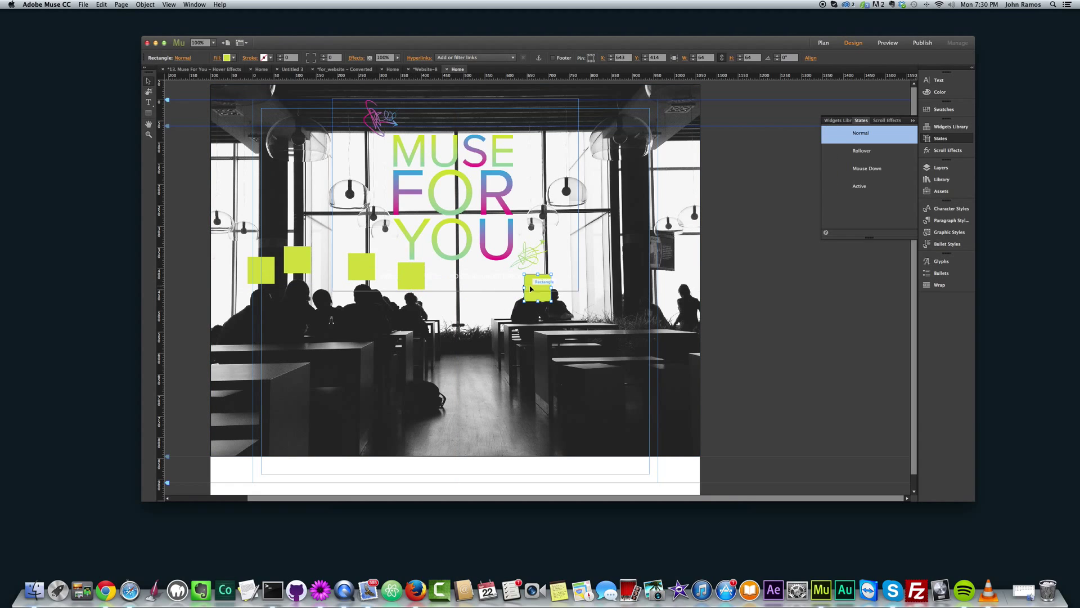
left_click_drag(536, 290, 694, 270)
key("super+v")
key("super+v")
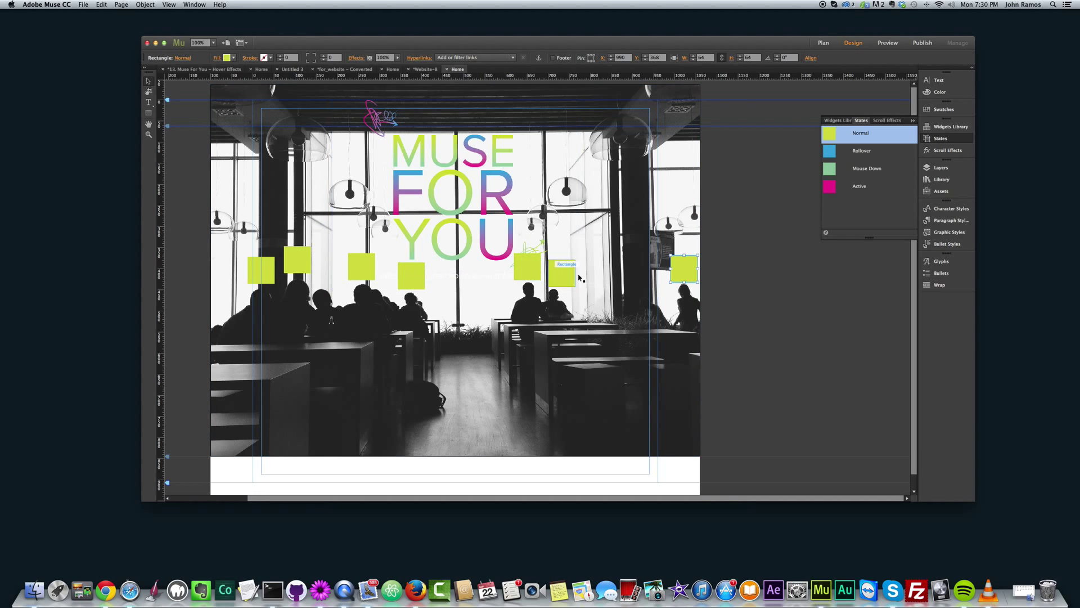
left_click(258, 275)
left_click(298, 261, "shift")
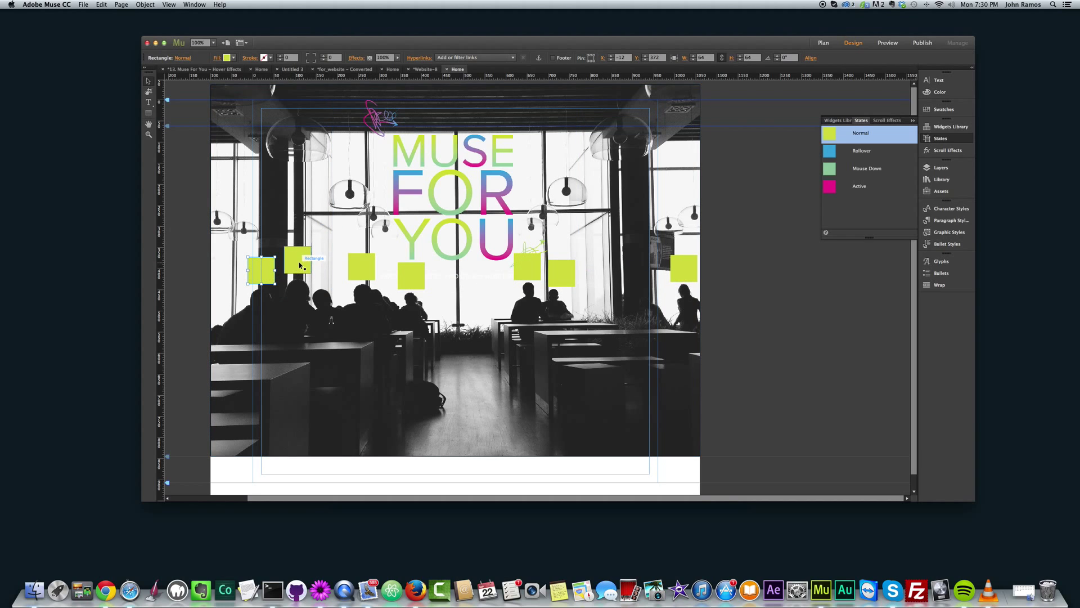
left_click(366, 266, "shift")
left_click(411, 275, "shift")
left_click(528, 267, "shift")
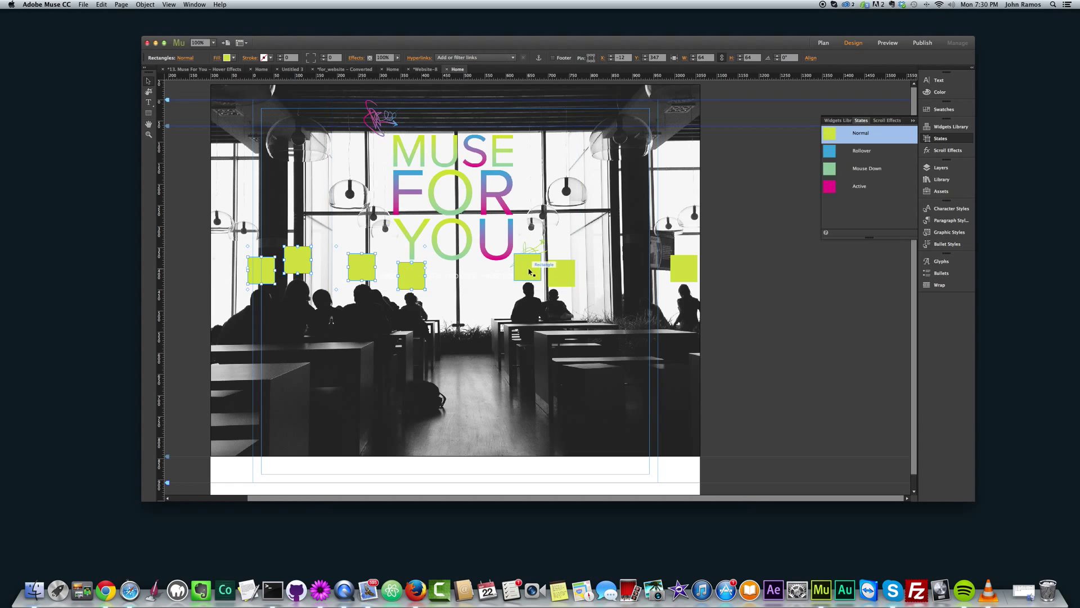
left_click(562, 273, "shift")
left_click(681, 276, "shift")
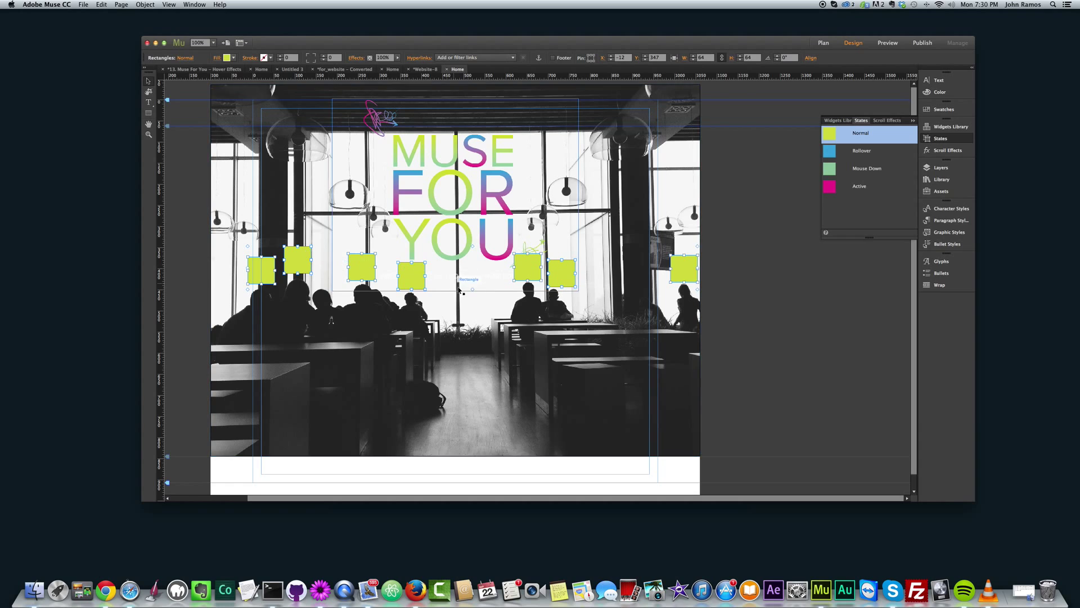
Round all four corners of all seven lime squares with a radius of 10, and deselect them
left_click(271, 276)
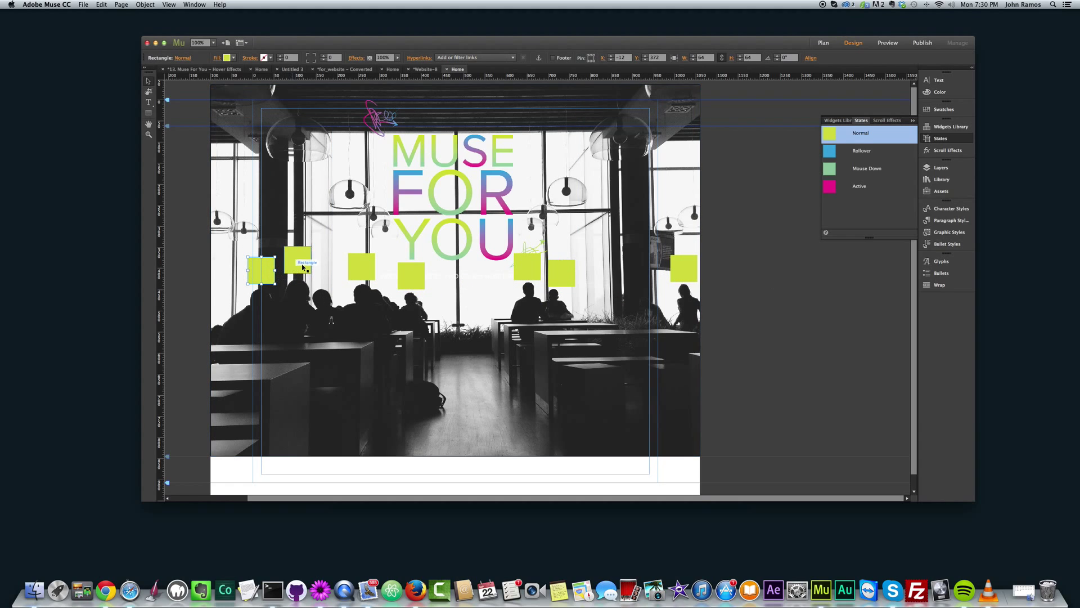
left_click(299, 261, "shift")
left_click(361, 265, "shift")
left_click(415, 280, "shift")
left_click(528, 268, "shift")
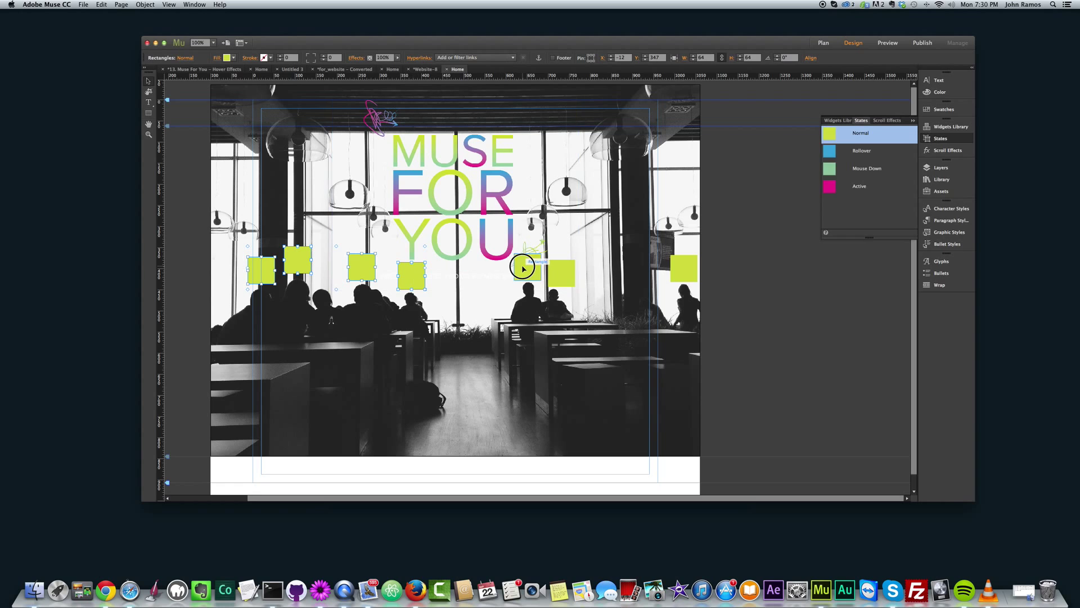
left_click(561, 273, "shift")
left_click(683, 268, "shift")
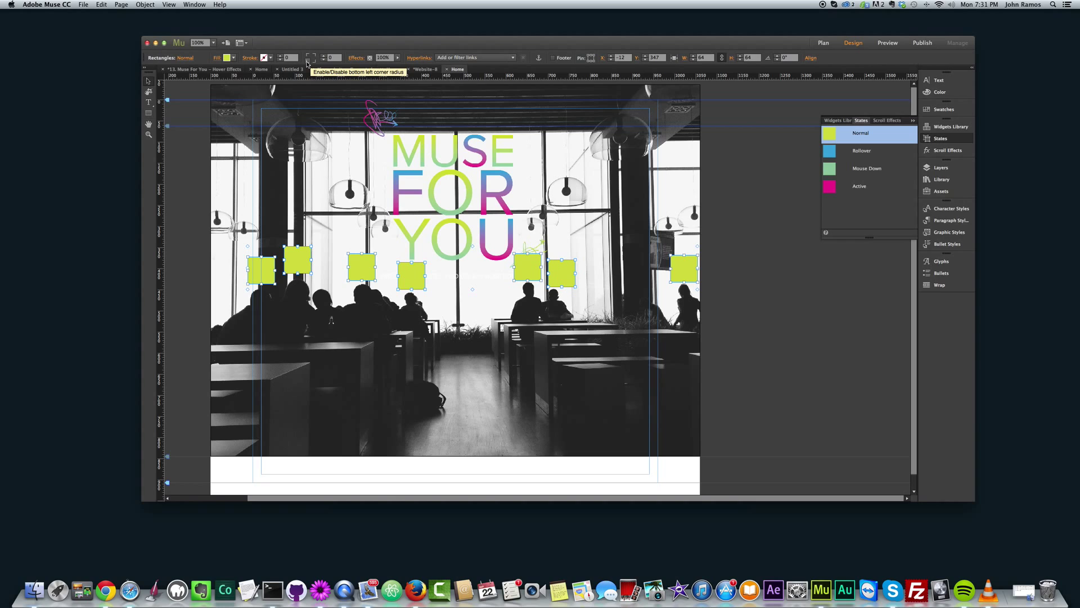
left_click(309, 57)
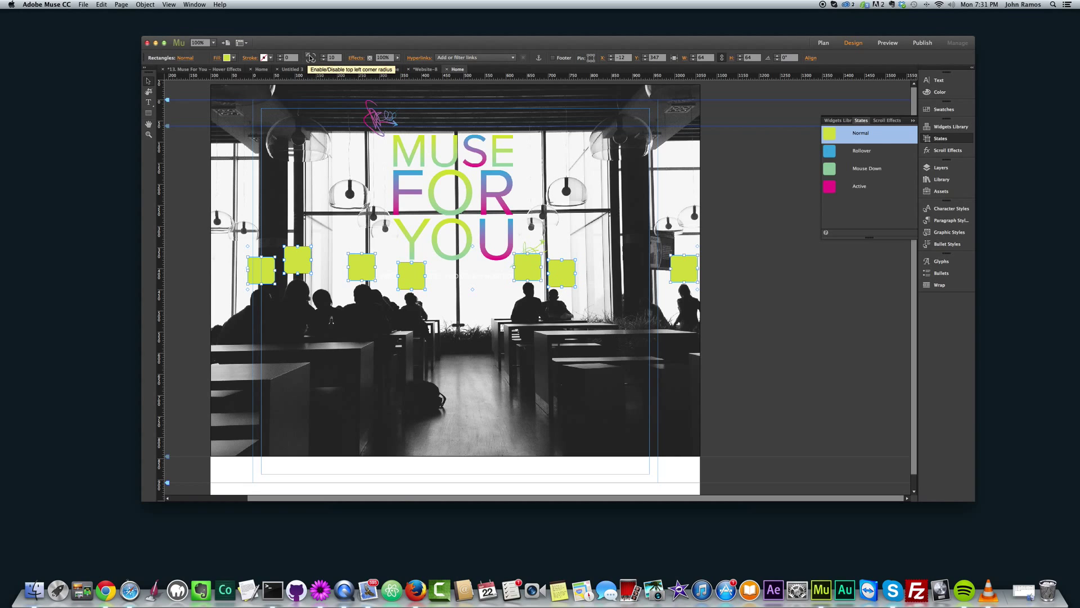
left_click(318, 260)
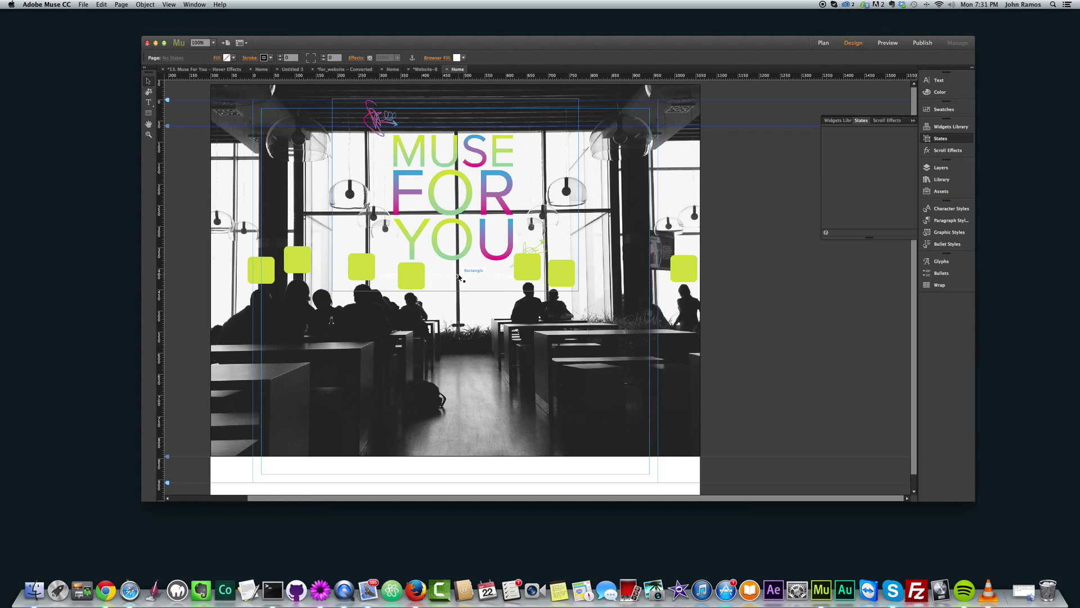
Set the corner radius of all seven rounded squares to 100 to turn them into circles, and deselect them
left_click(689, 271)
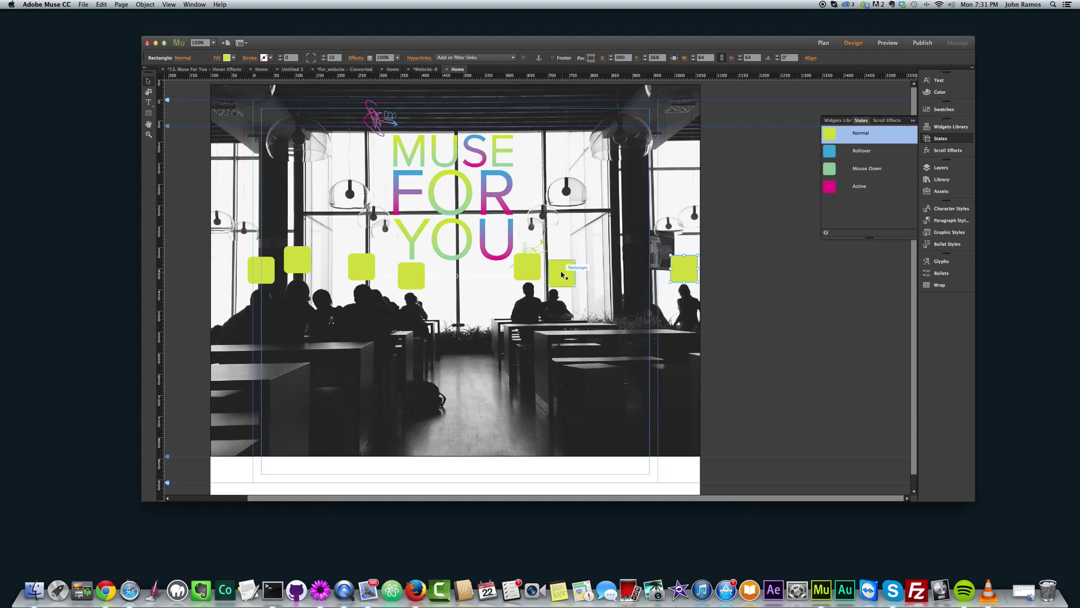
left_click(561, 273, "shift")
left_click(528, 266, "shift")
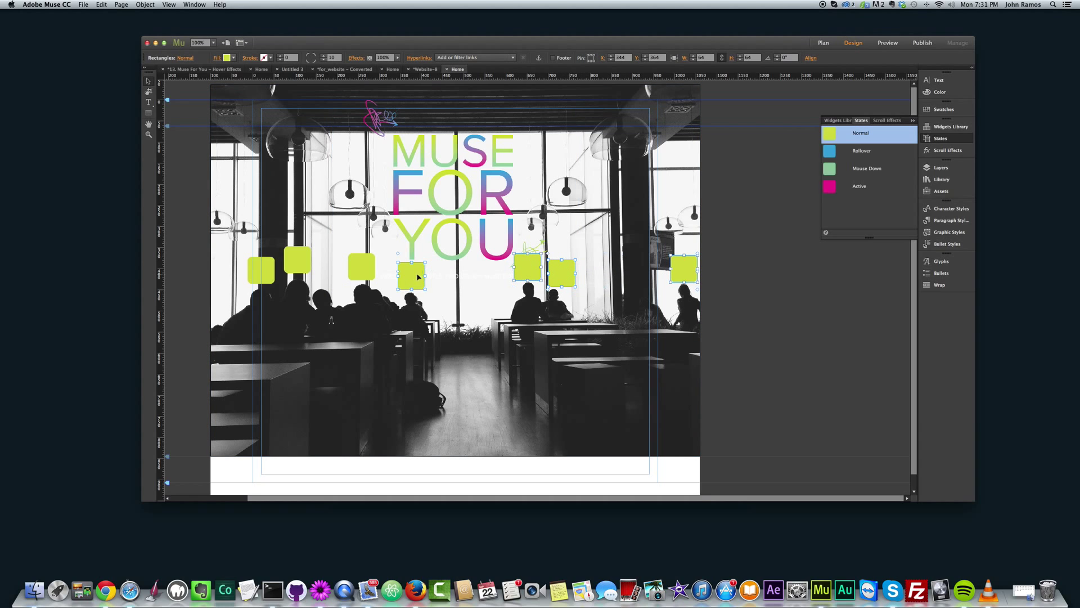
left_click(361, 266, "shift")
left_click(297, 259, "shift")
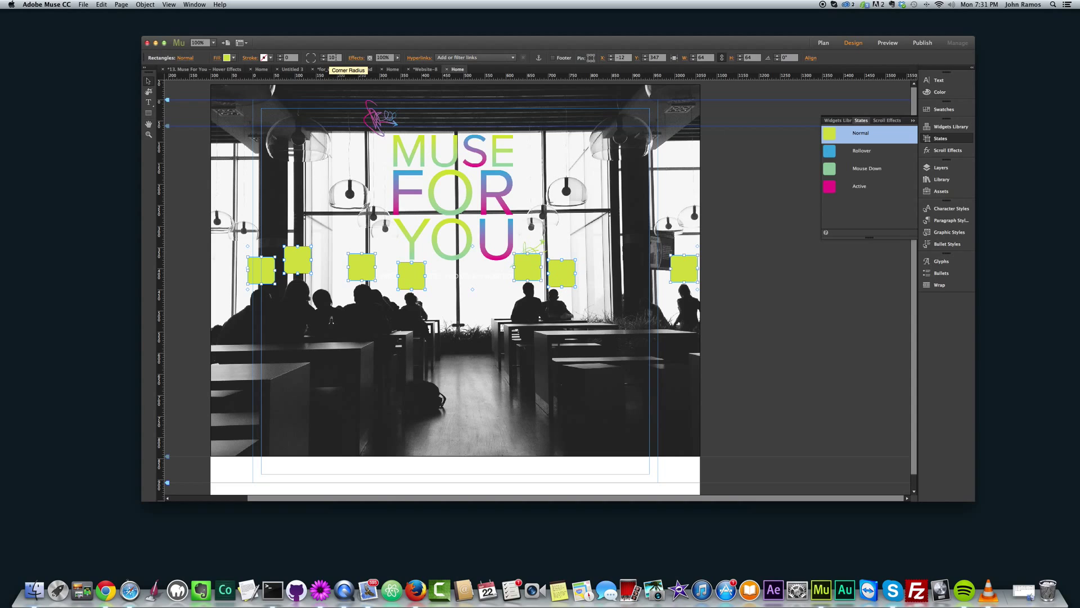
left_click(337, 57)
type("10")
key("Return")
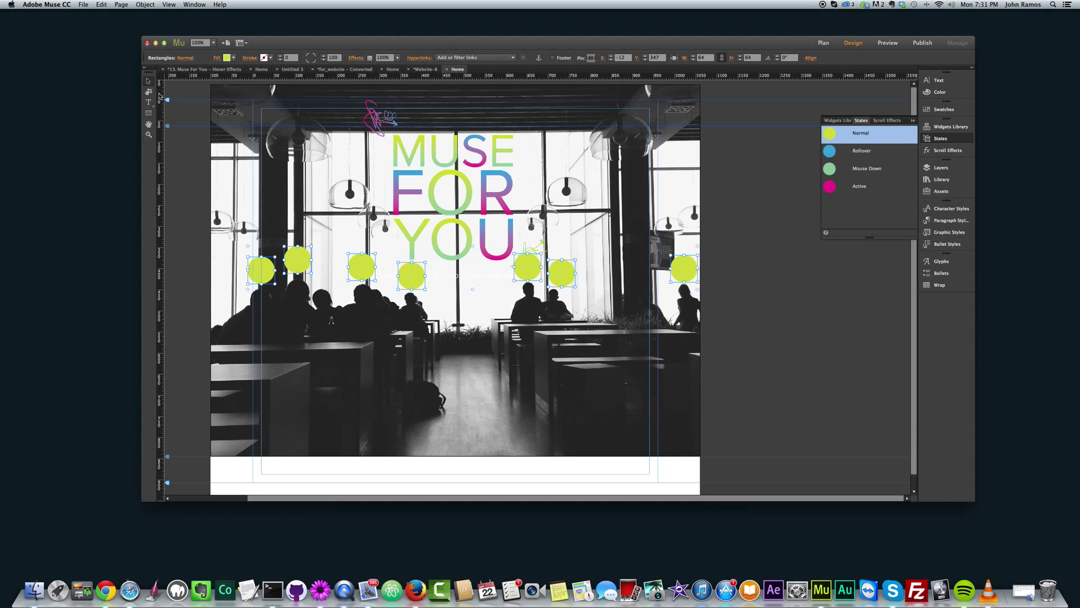
left_click(180, 132)
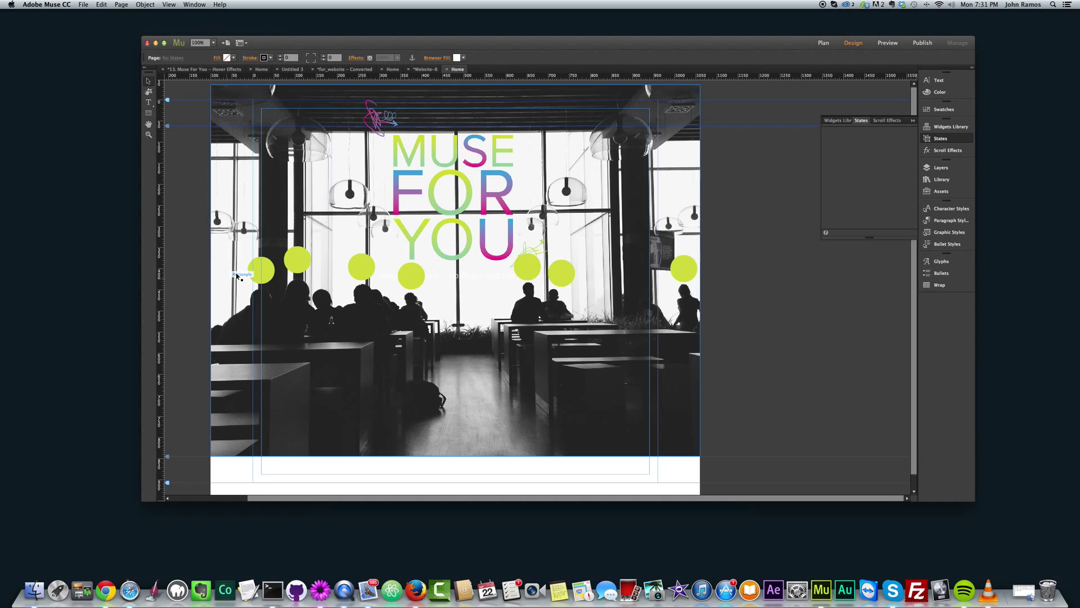
Open flaticon.com in Safari, search for music icons and look through them
left_click(262, 271)
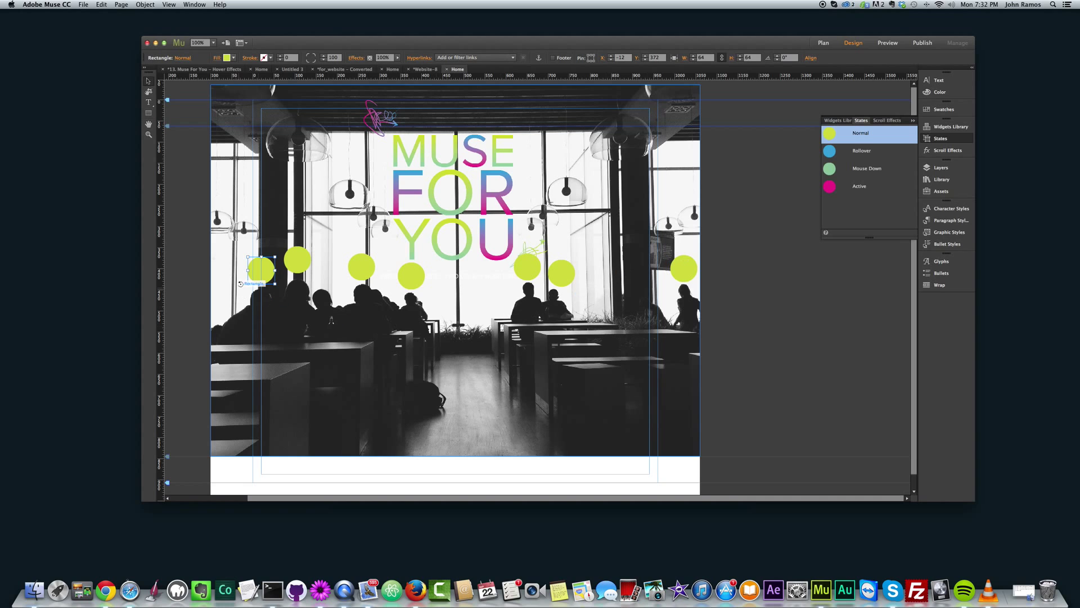
left_click(129, 585)
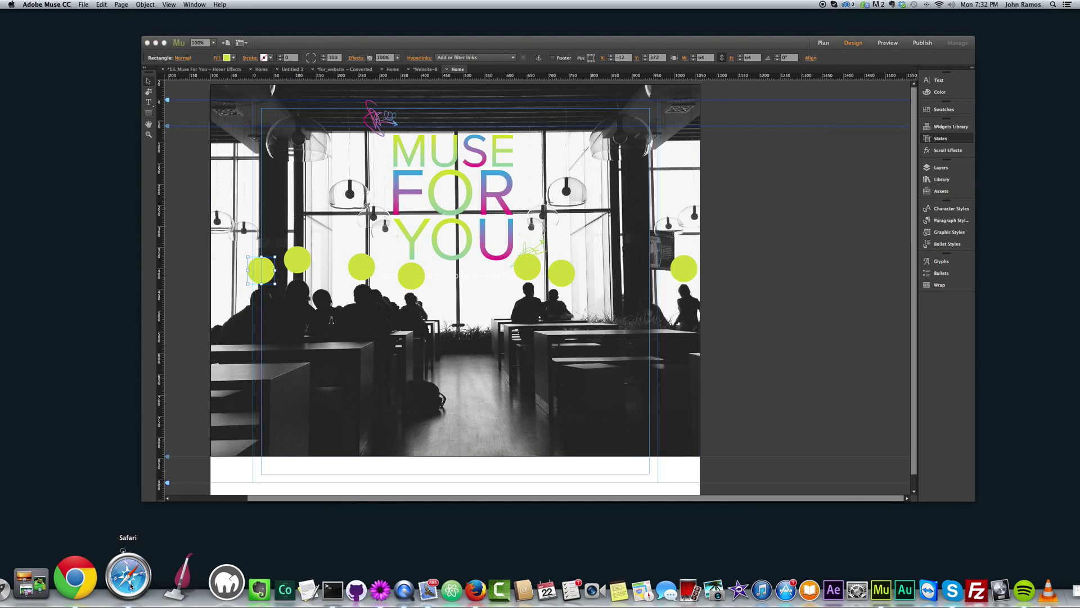
type("flaticon.com")
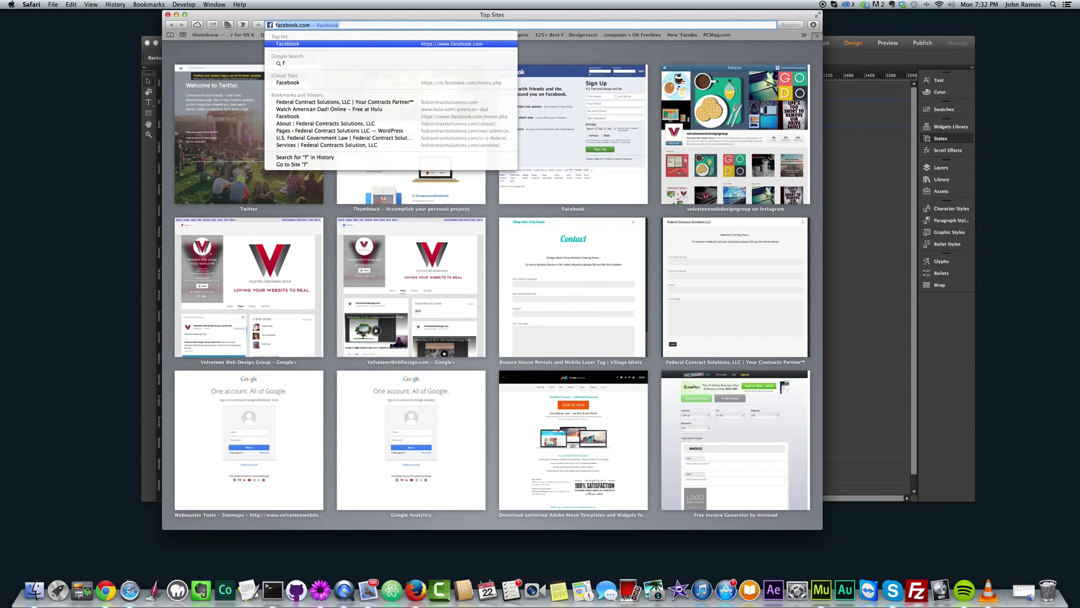
key("Return")
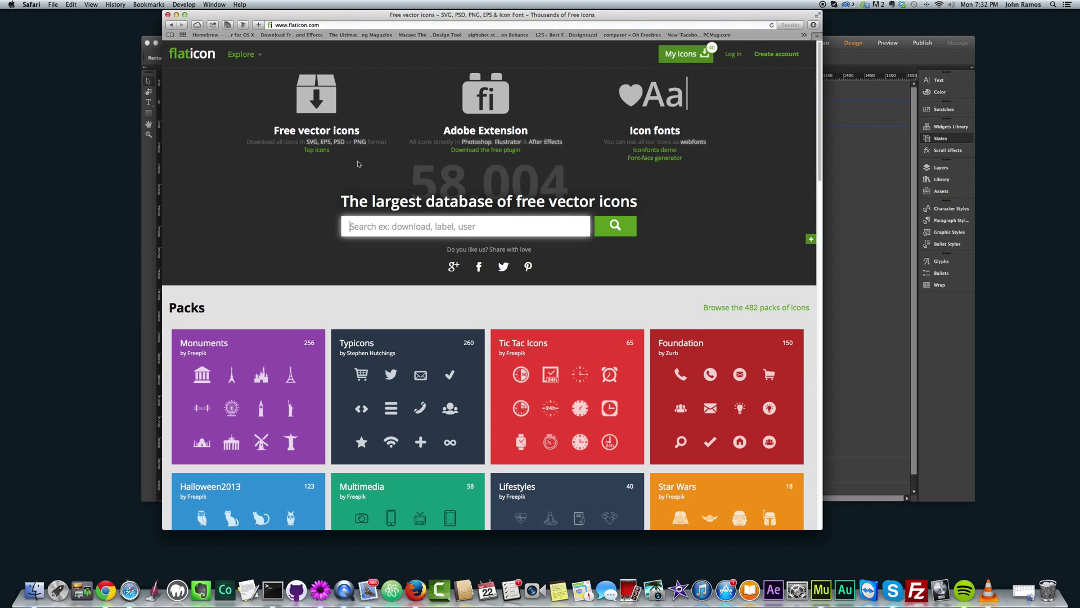
left_click(405, 231)
type("music")
key("Return")
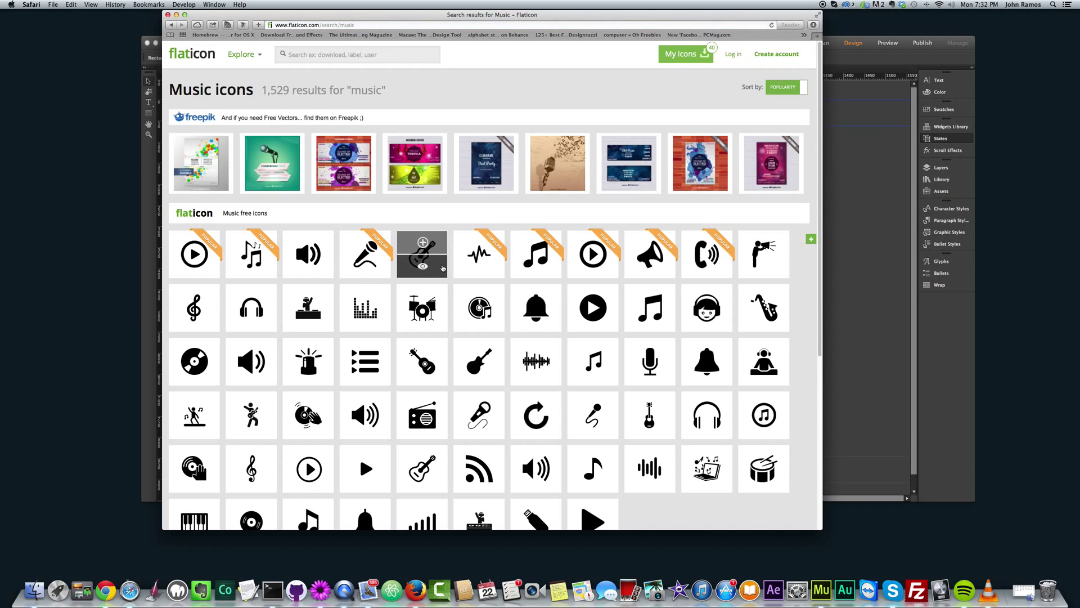
scroll(467, 332, "down", 5)
scroll(467, 332, "up", 5)
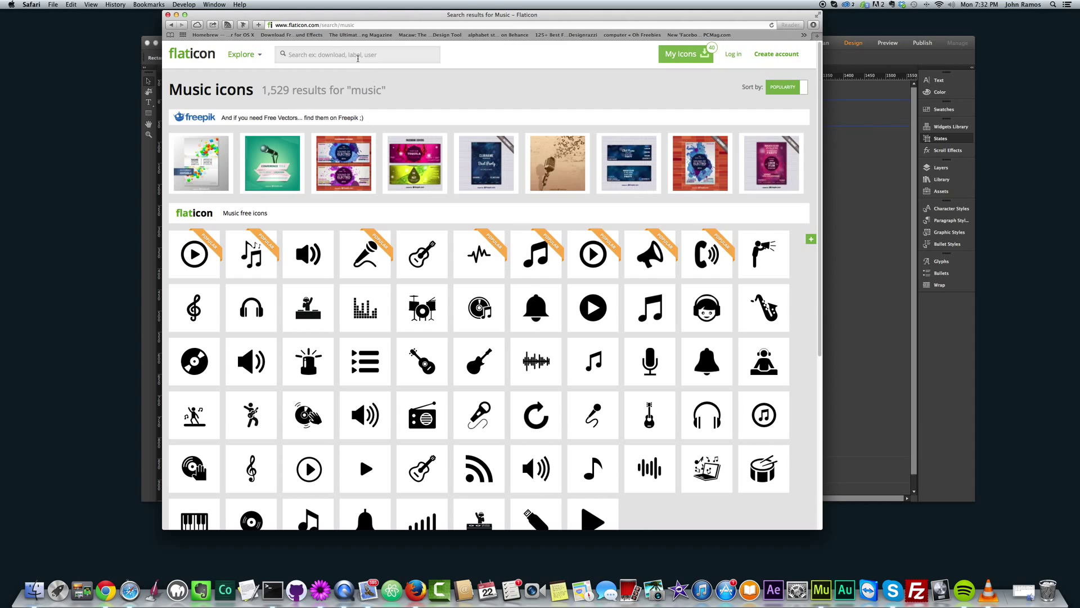
Search Flaticon for computers, add the cloud server icon to My Icons, and close the browser window after viewing the collection
left_click(354, 55)
type("comput")
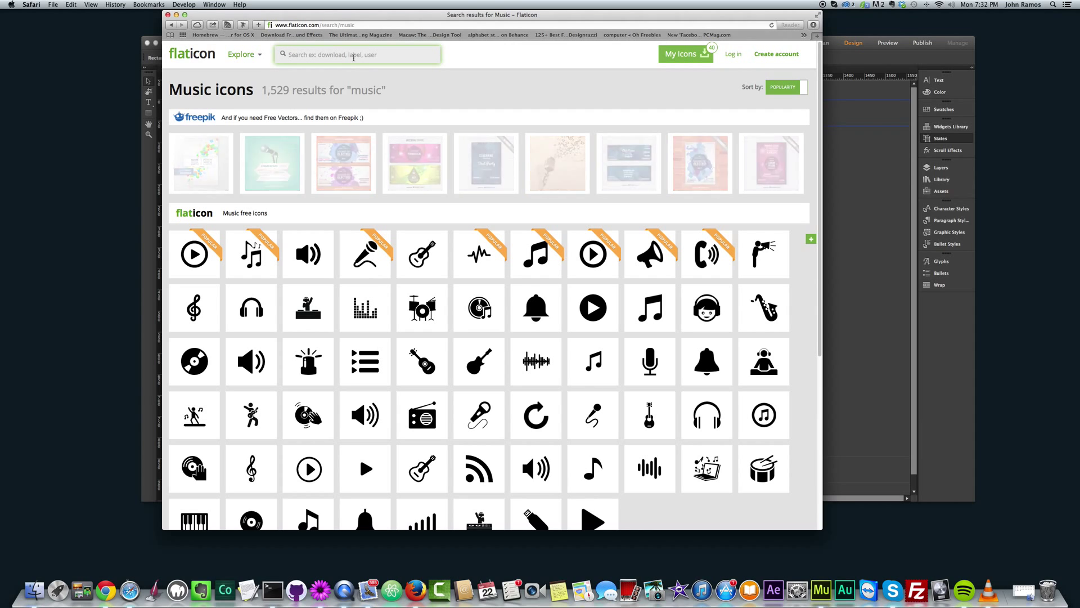
type("ers")
key("Return")
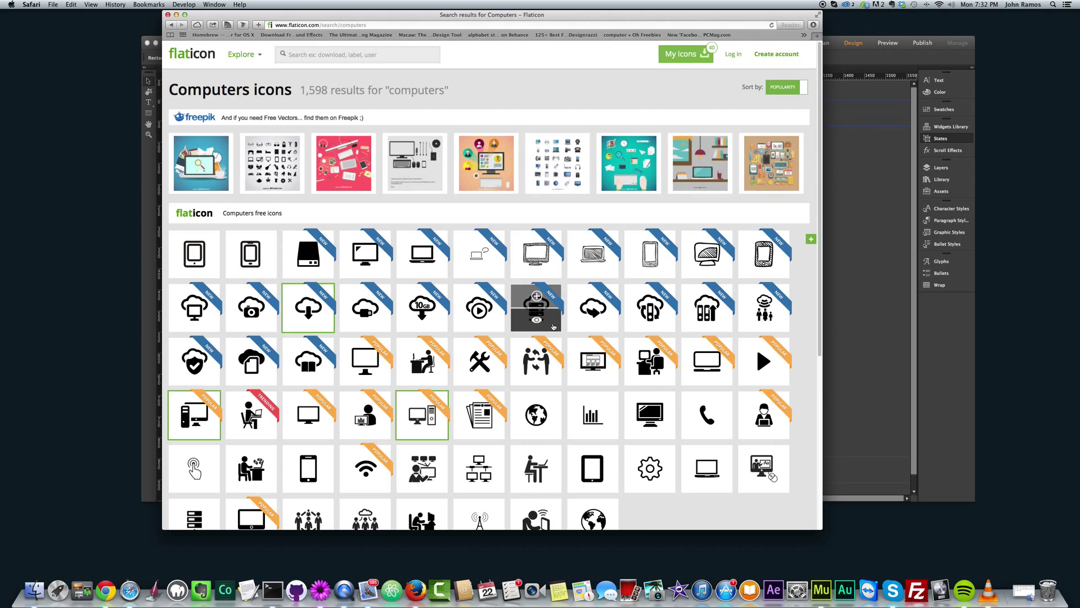
left_click(536, 304)
left_click(684, 54)
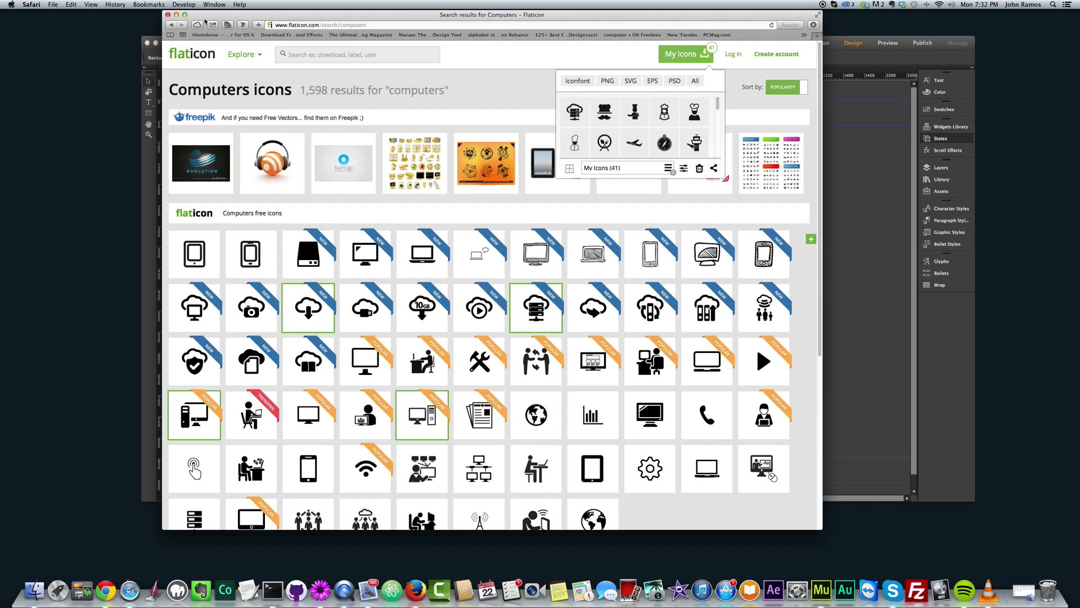
left_click(168, 15)
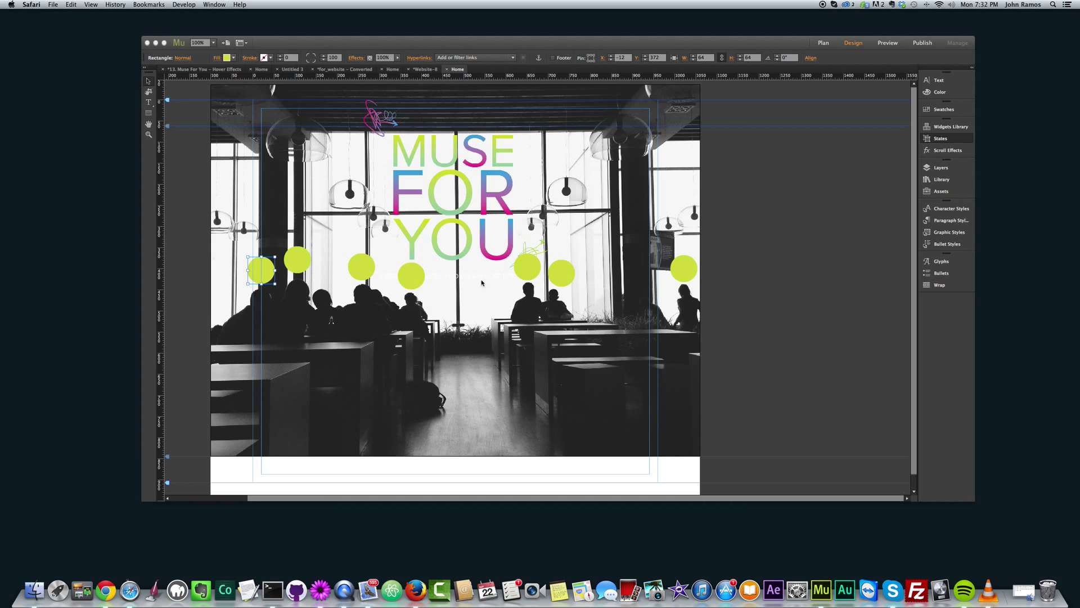
Fill the first lime circle with the image flamenco61.png from the FlaticonDownload png folder inside Muse For You – Hover Effects
left_click(186, 241)
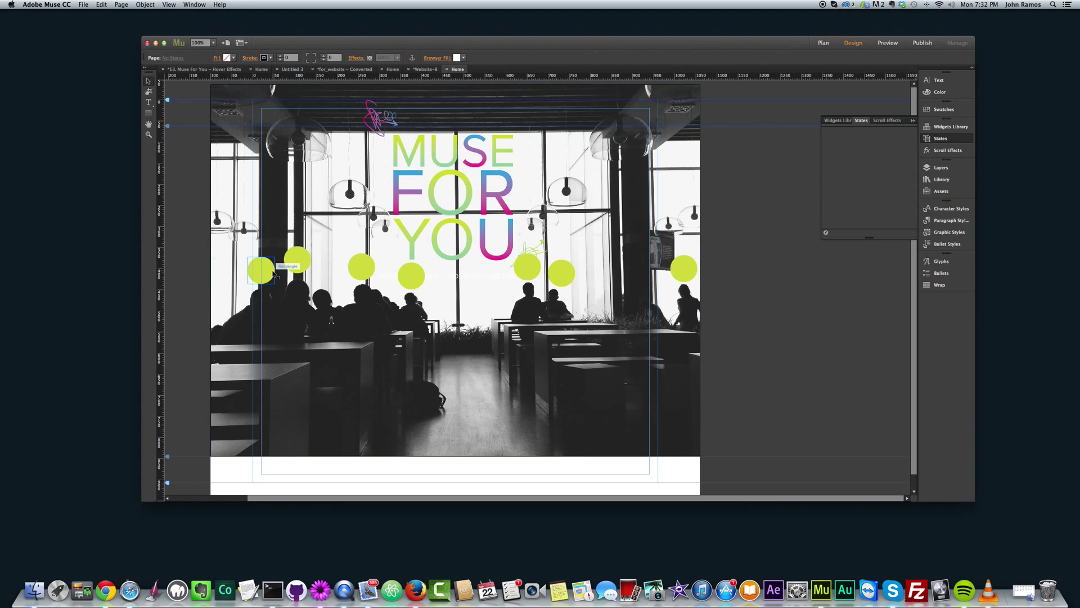
left_click(265, 270)
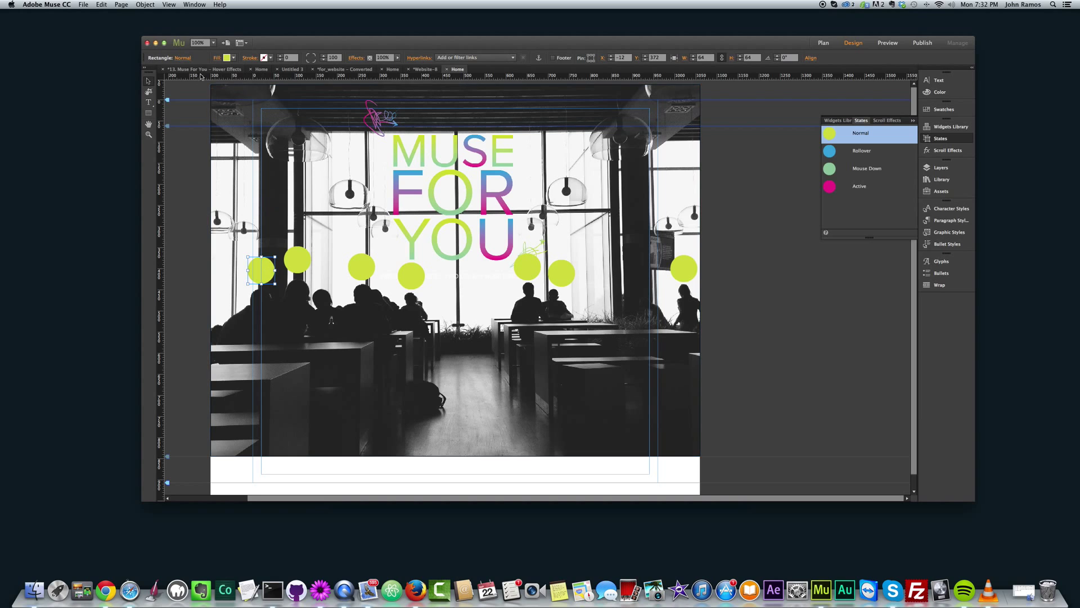
left_click(217, 59)
left_click(256, 133)
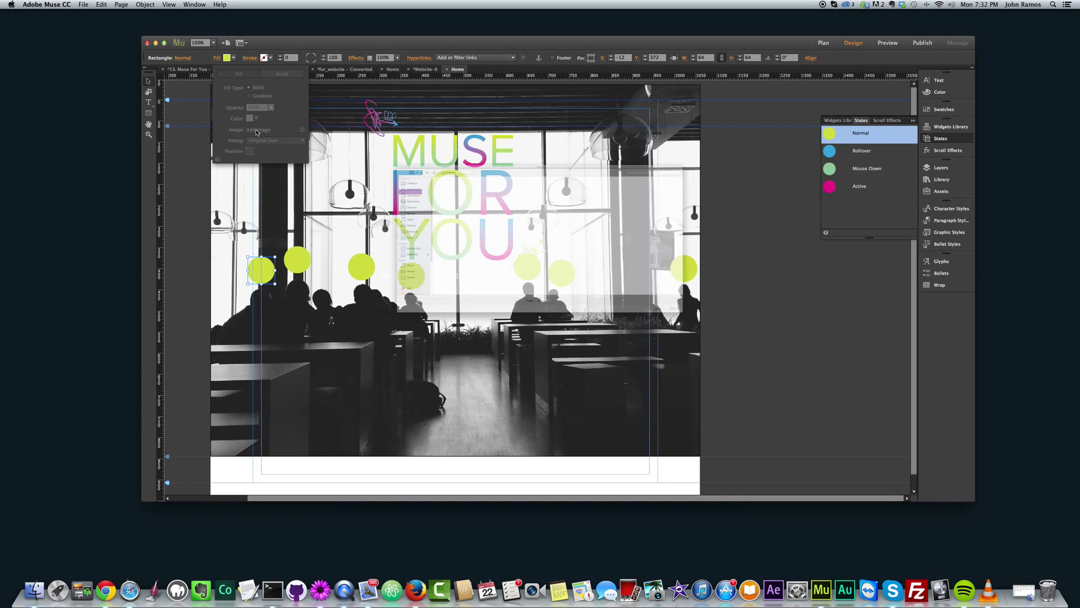
scroll(470, 201, "down", 5)
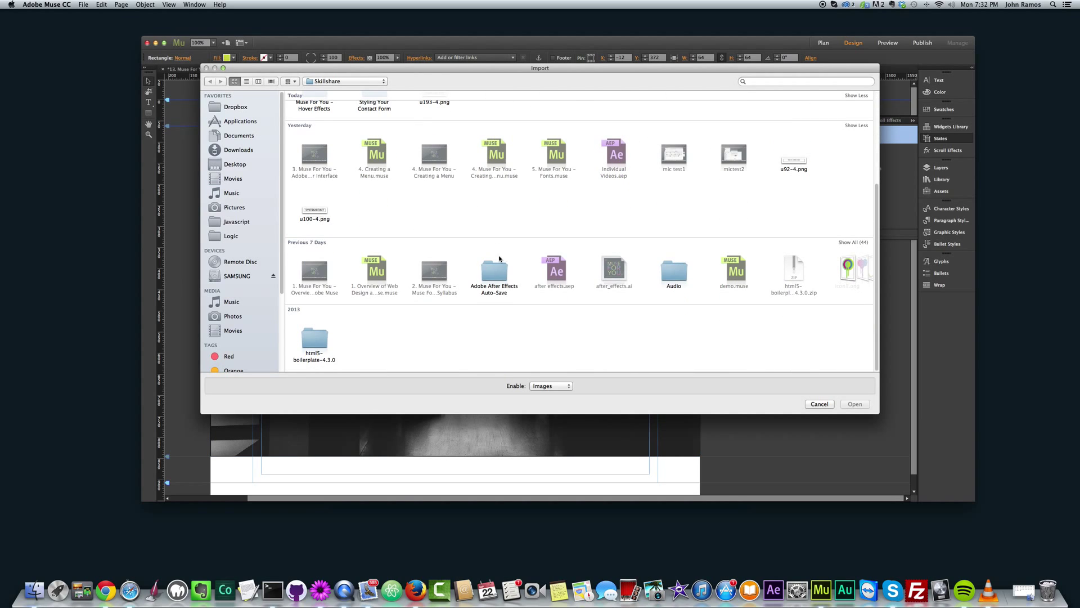
scroll(506, 267, "up", 5)
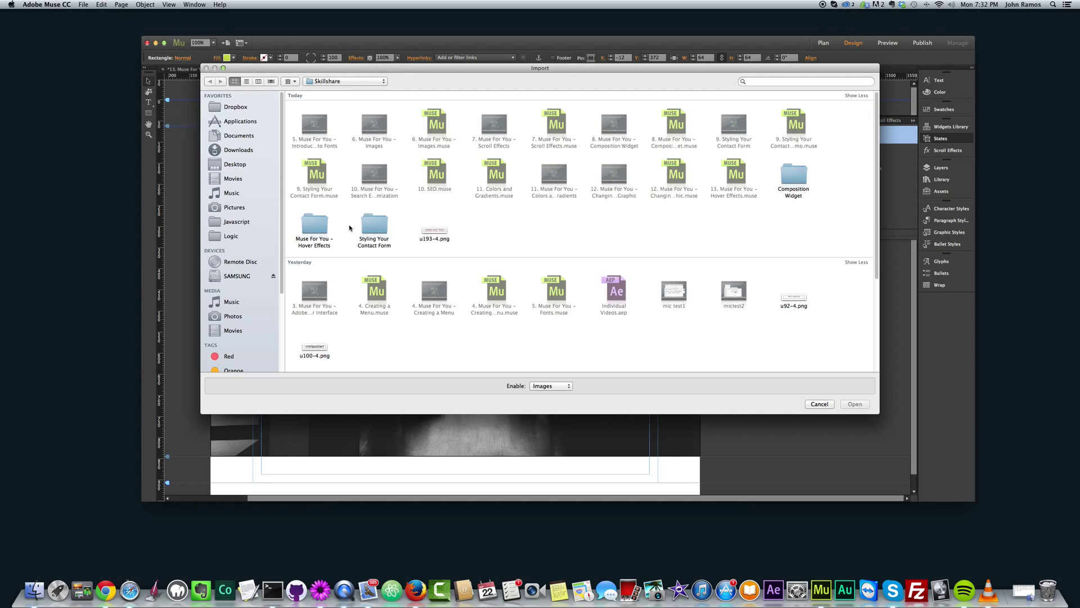
double_click(320, 228)
double_click(313, 120)
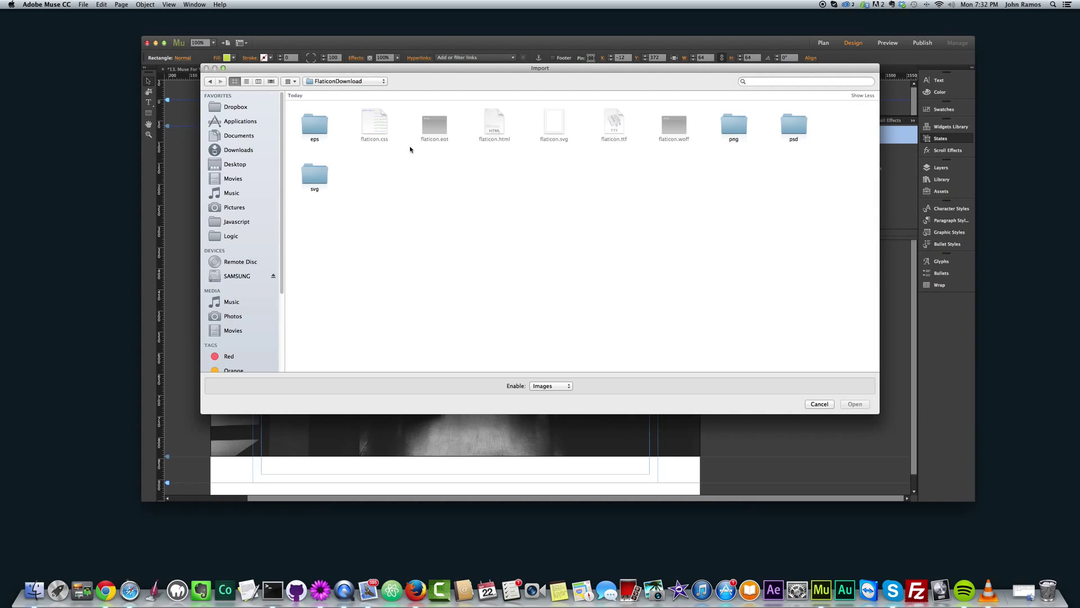
double_click(742, 124)
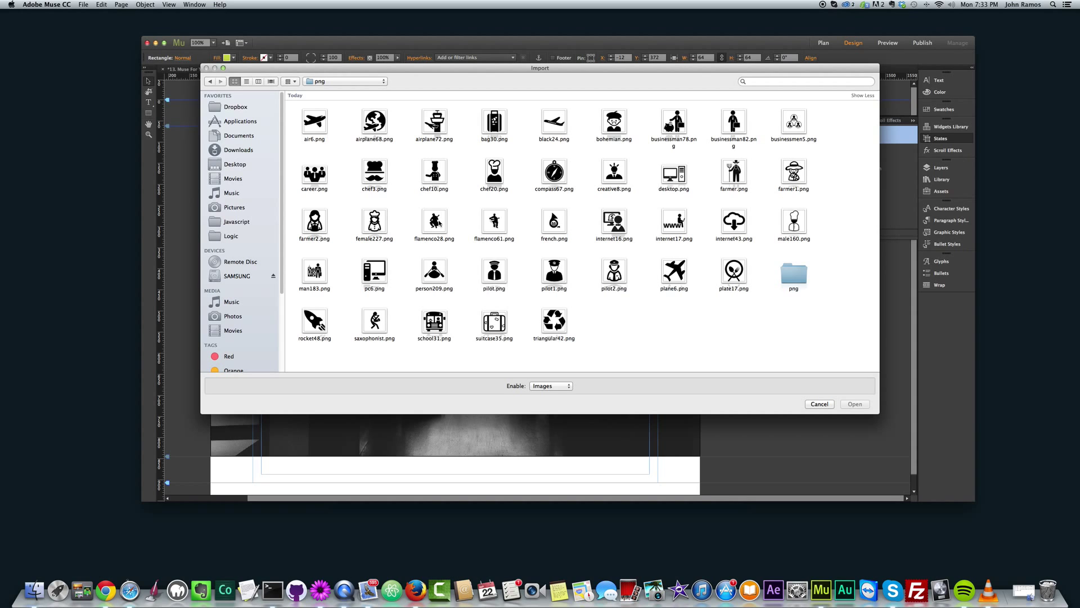
double_click(494, 222)
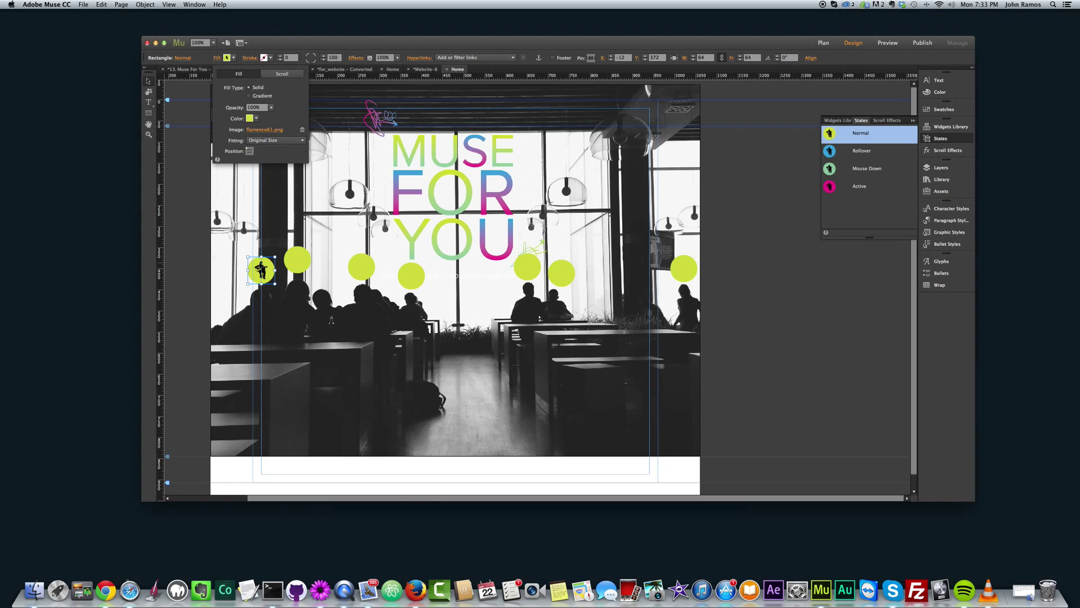
left_click(217, 58)
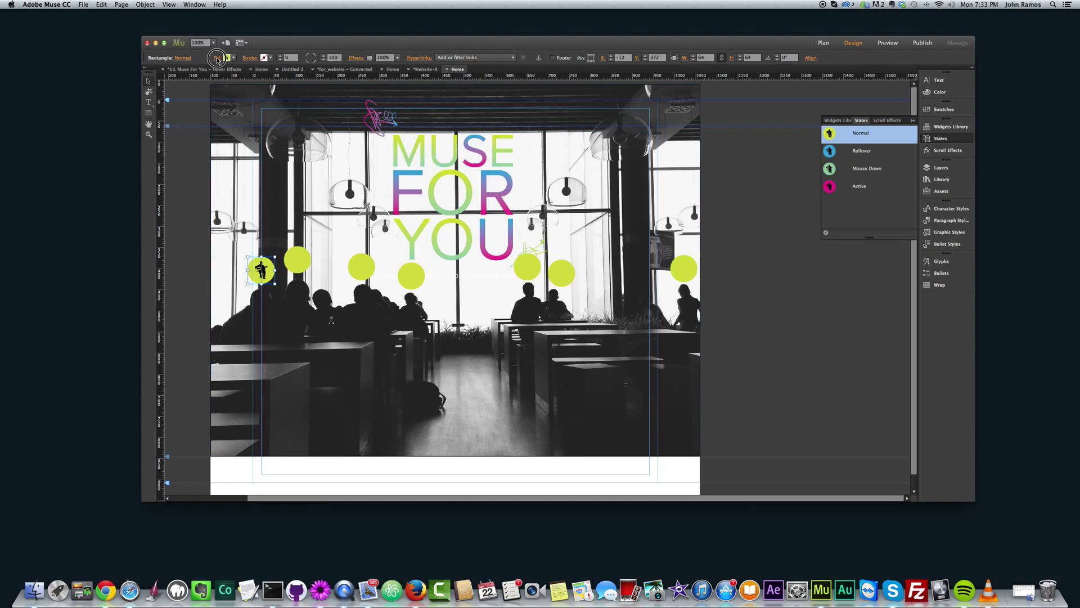
Add bohemian.png as the fill image of the second lime circle
left_click(299, 256)
left_click(217, 58)
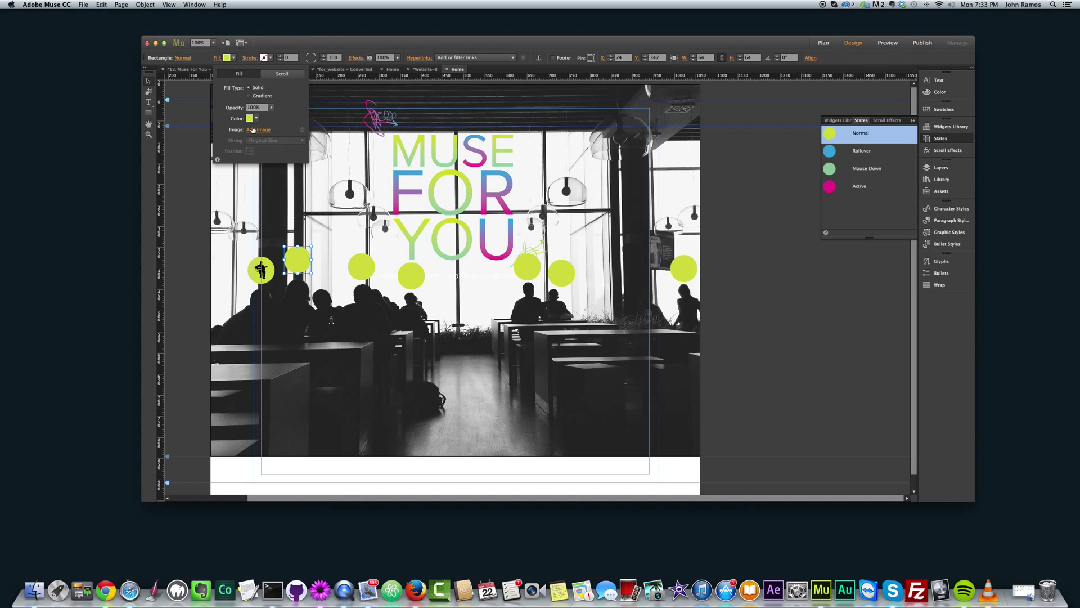
left_click(256, 129)
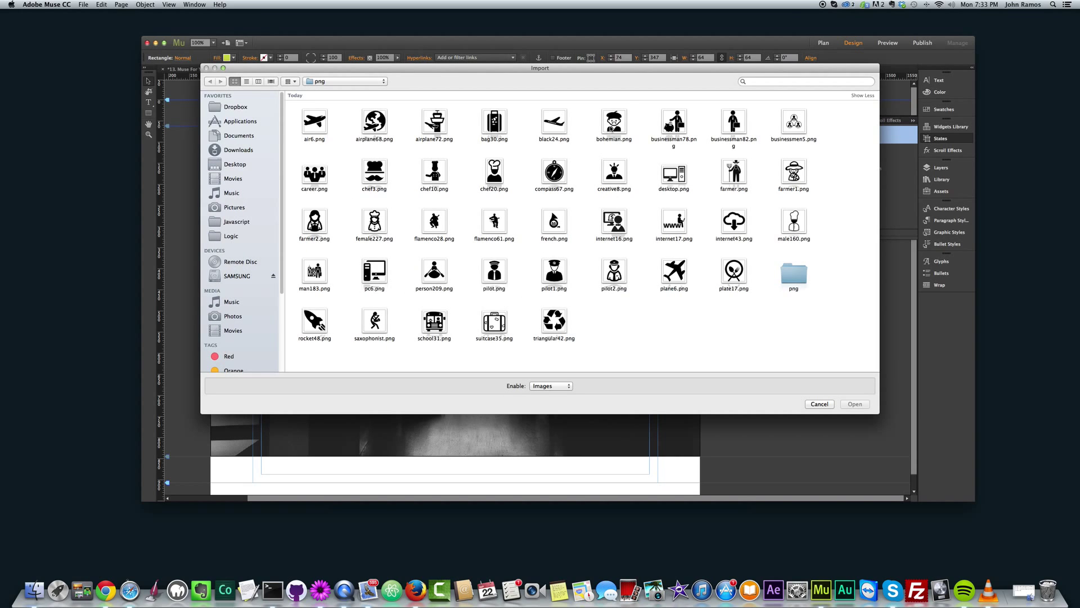
double_click(613, 123)
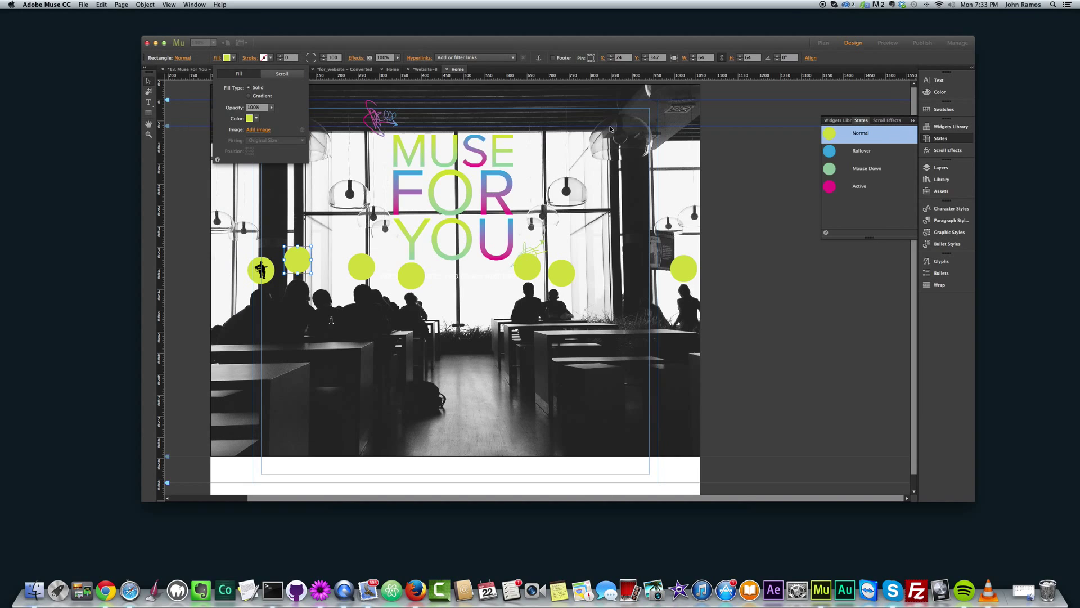
Add person209.png as the fill image of the third lime circle
left_click(360, 270)
left_click(218, 58)
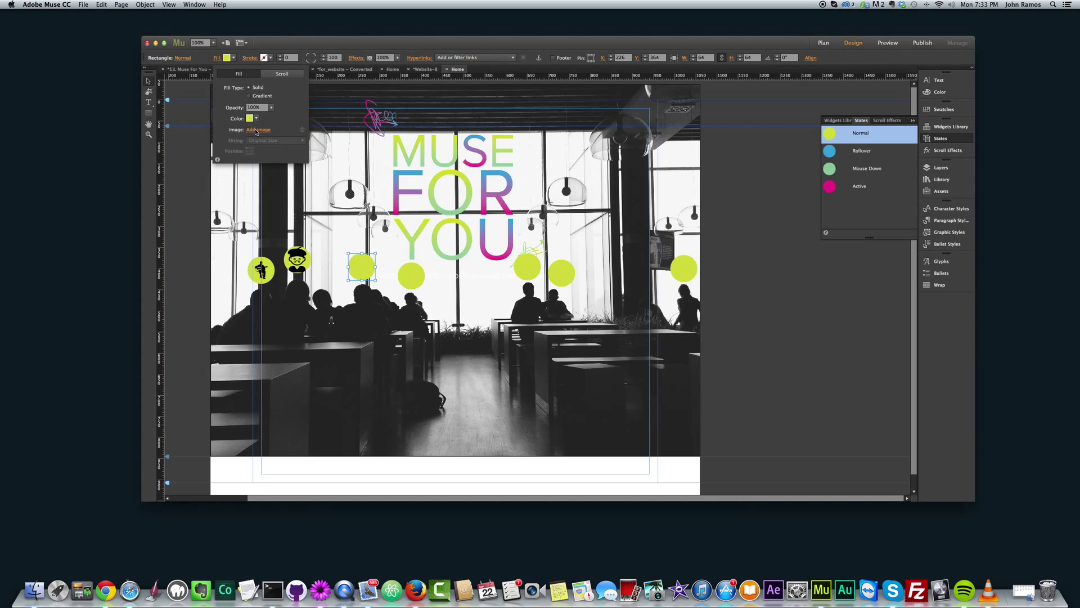
left_click(256, 129)
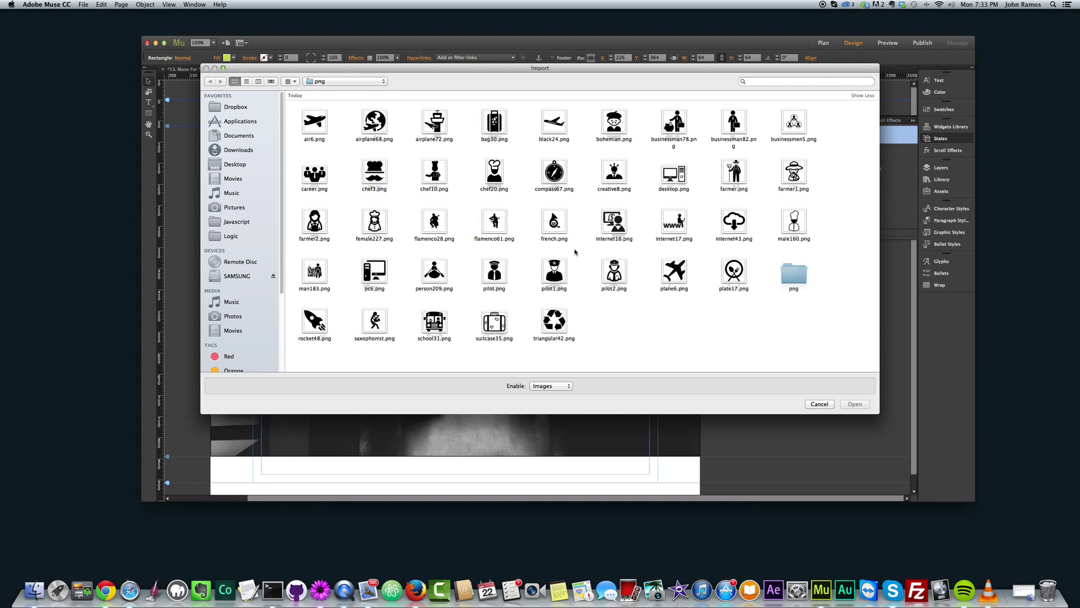
double_click(434, 273)
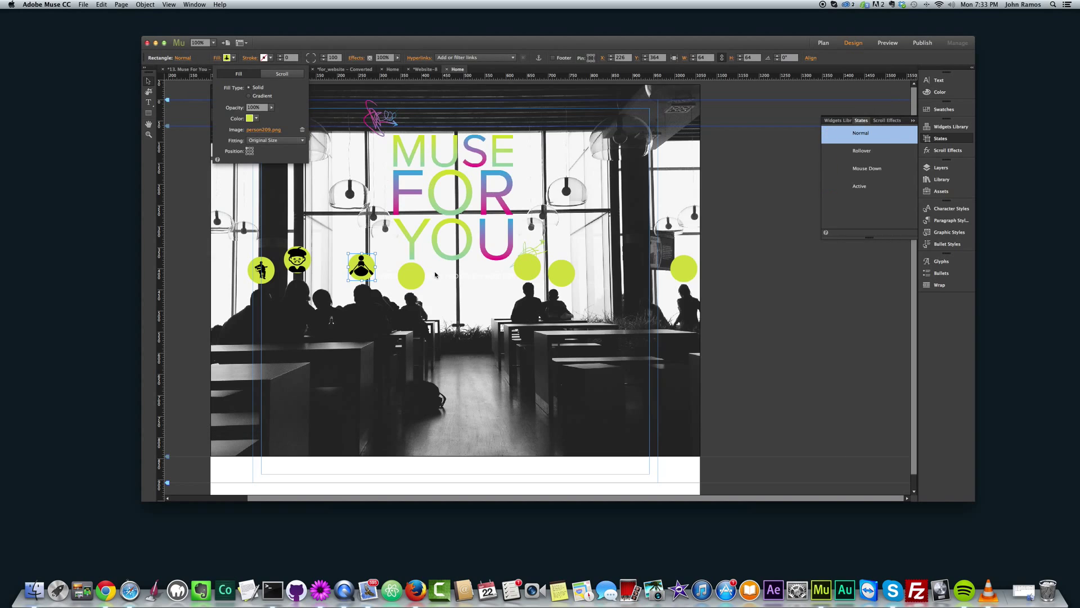
Add pilot2.png as the fill image of the fourth lime circle
left_click(408, 278)
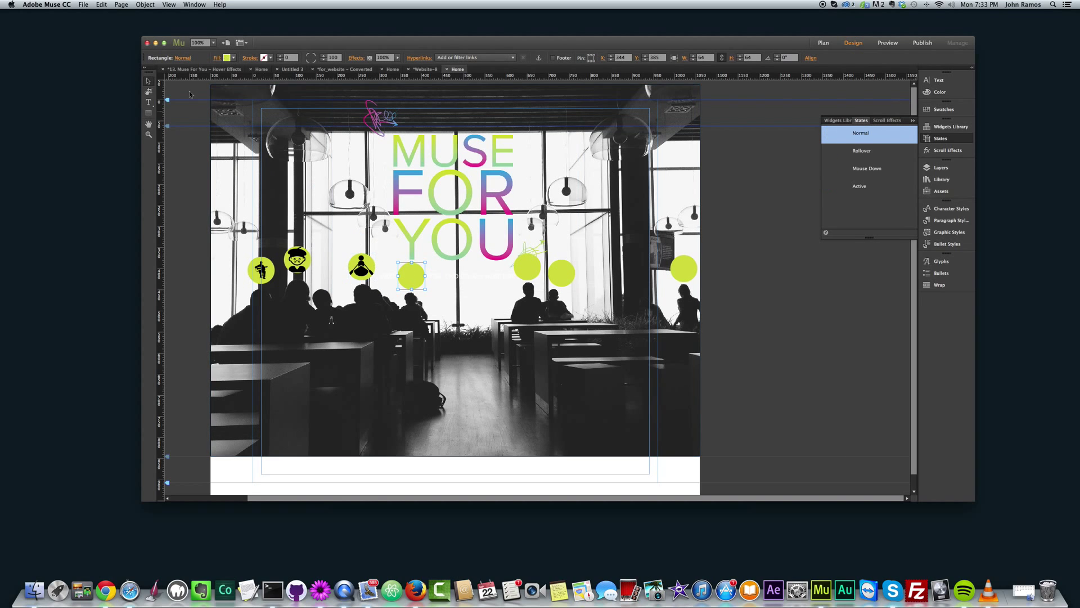
left_click(227, 57)
left_click(258, 129)
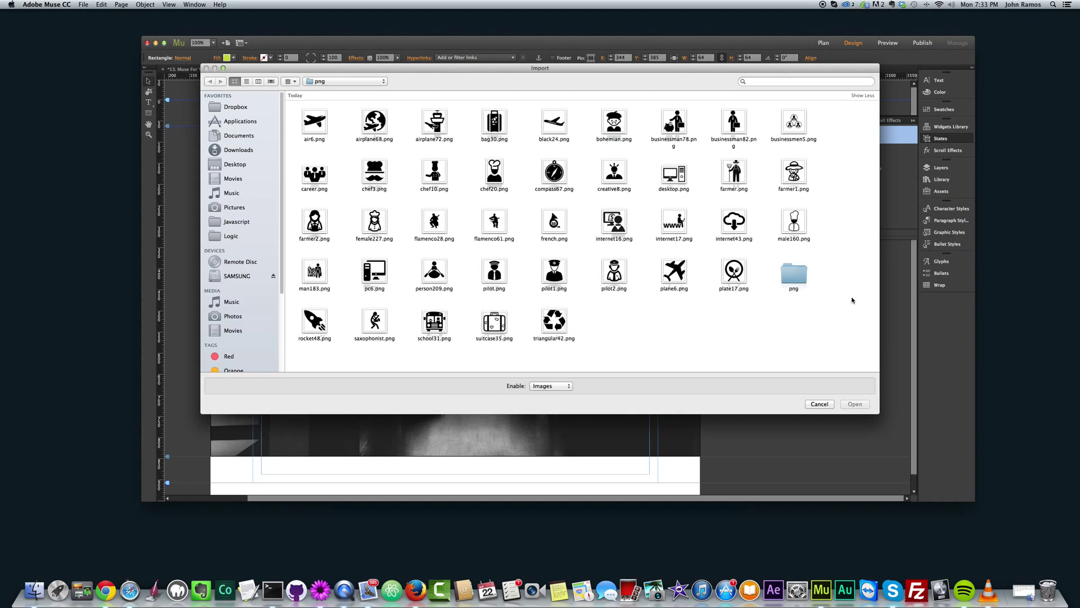
double_click(605, 275)
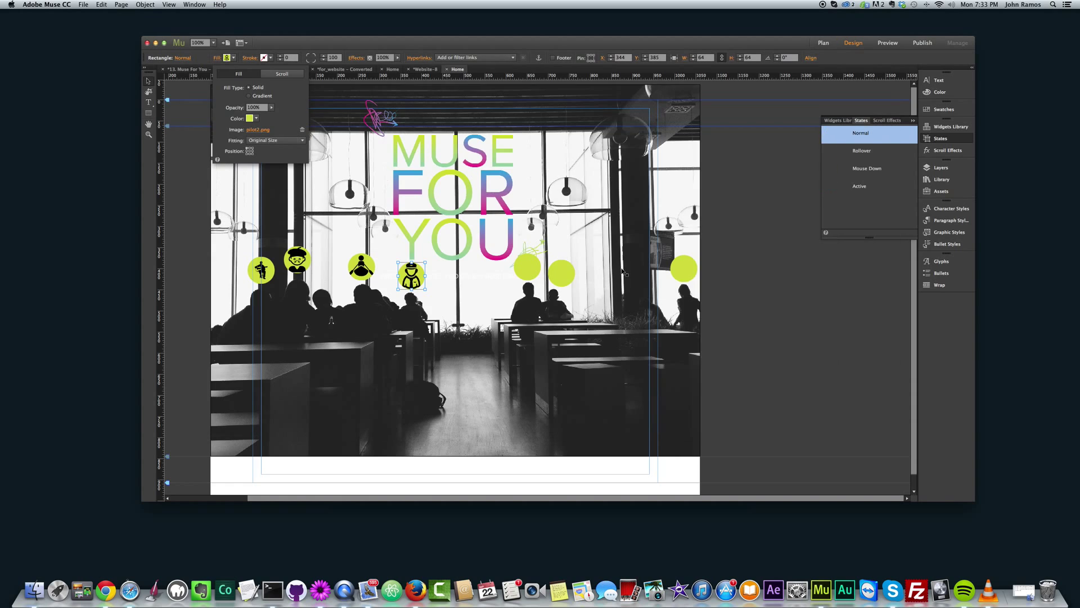
Add creative8.png as the fill image of the fifth lime circle
left_click(529, 268)
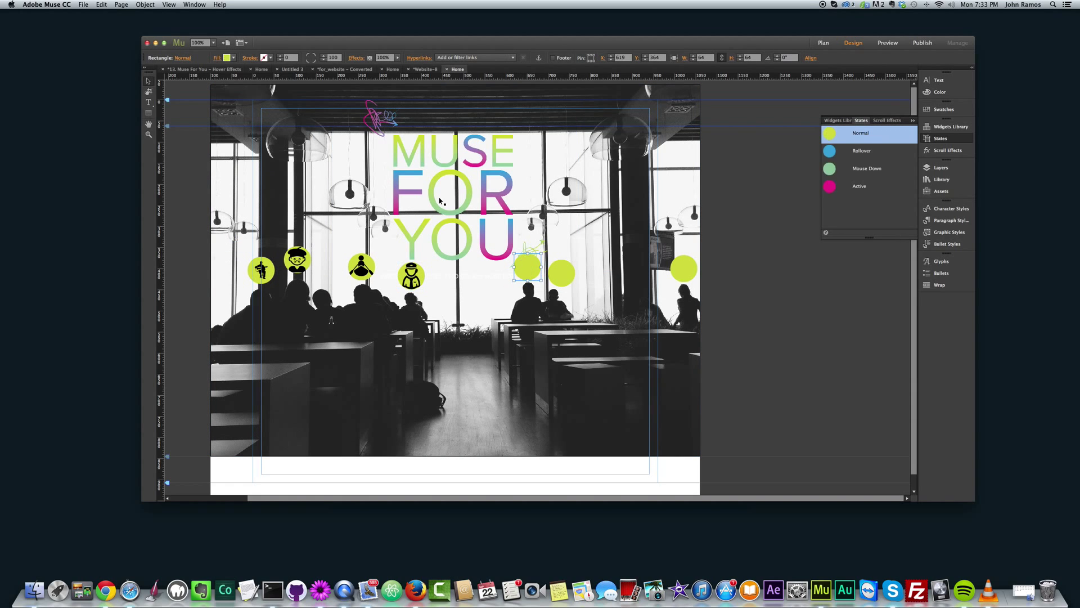
left_click(226, 57)
left_click(254, 130)
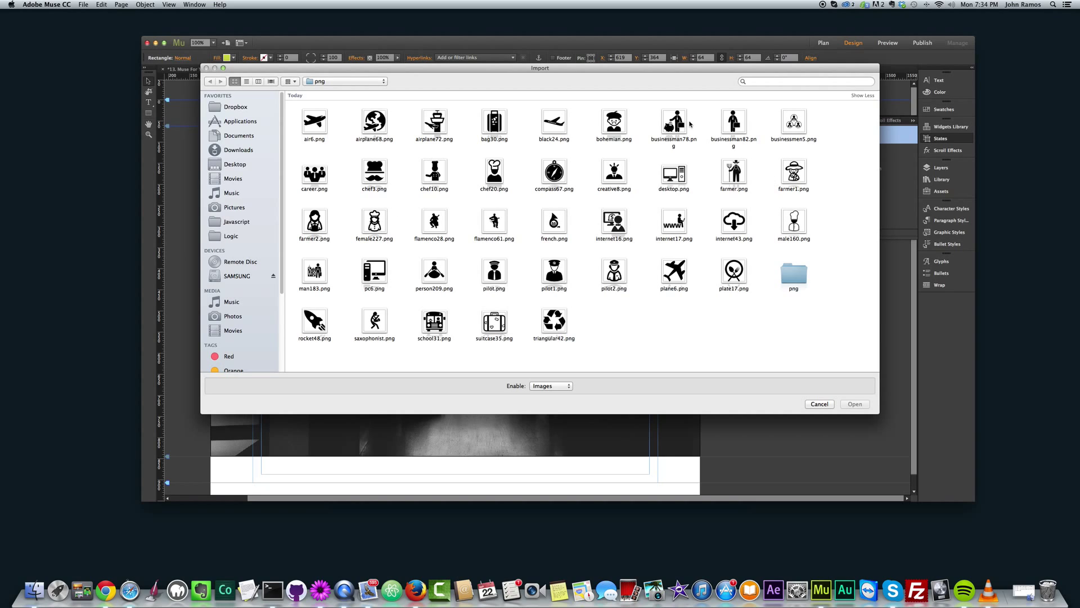
double_click(614, 172)
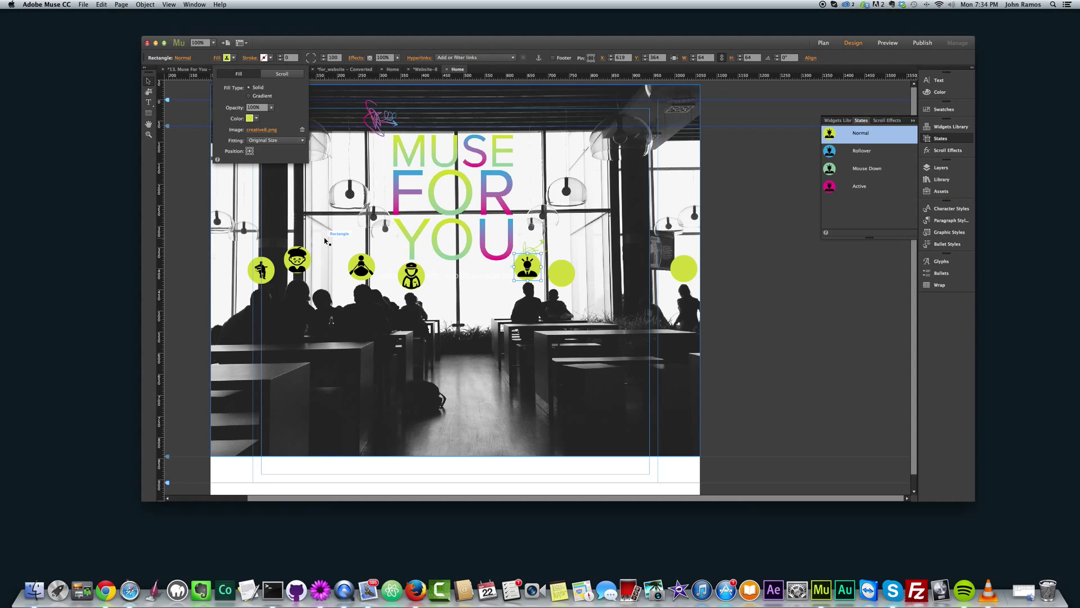
Add businessman78.png as the fill image of the sixth lime circle
left_click(560, 274)
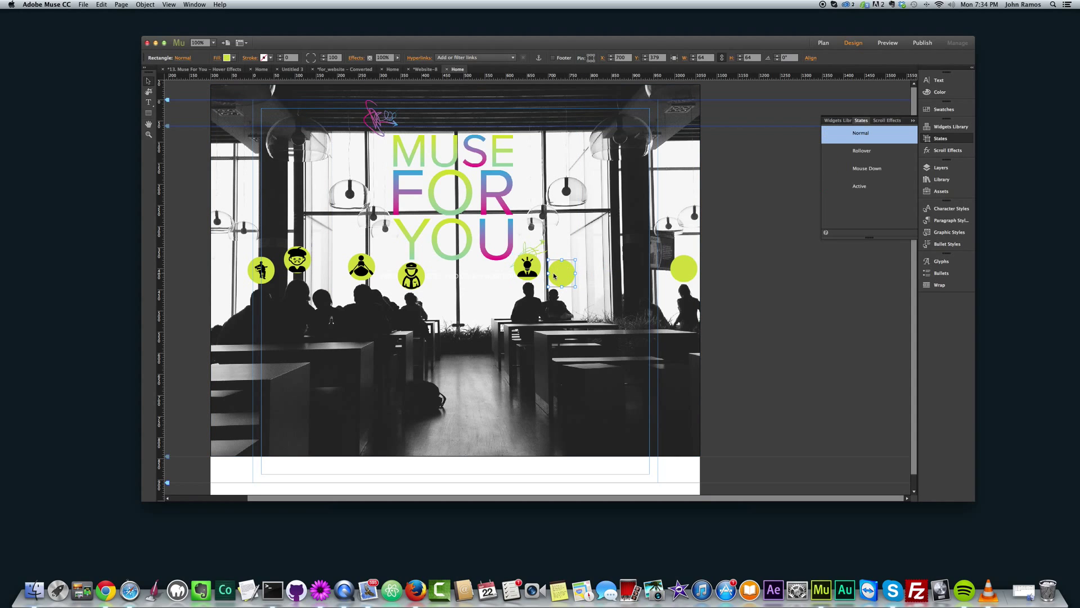
left_click(217, 58)
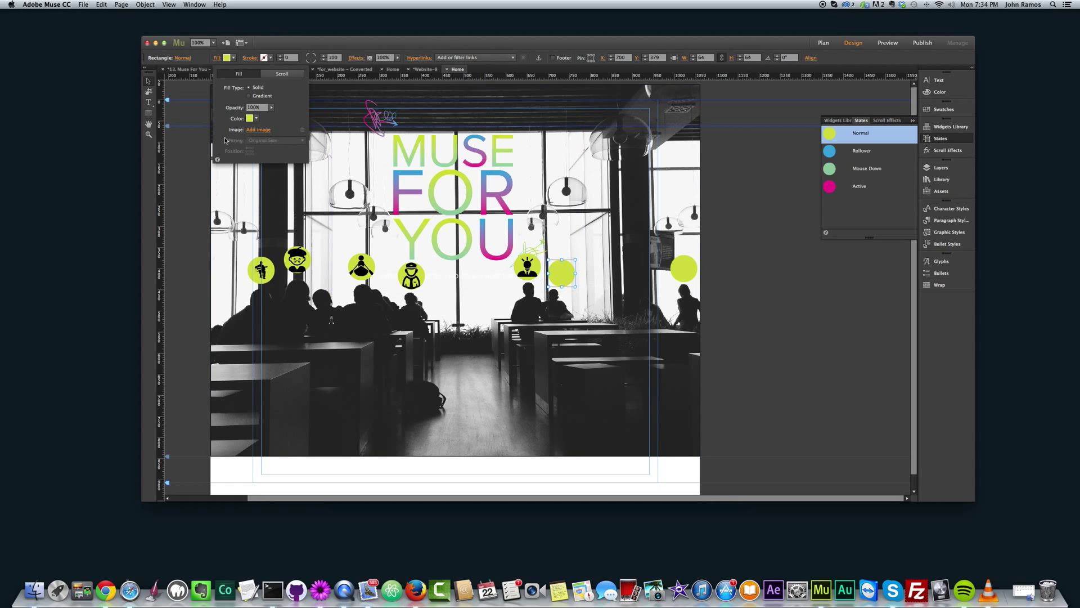
left_click(258, 130)
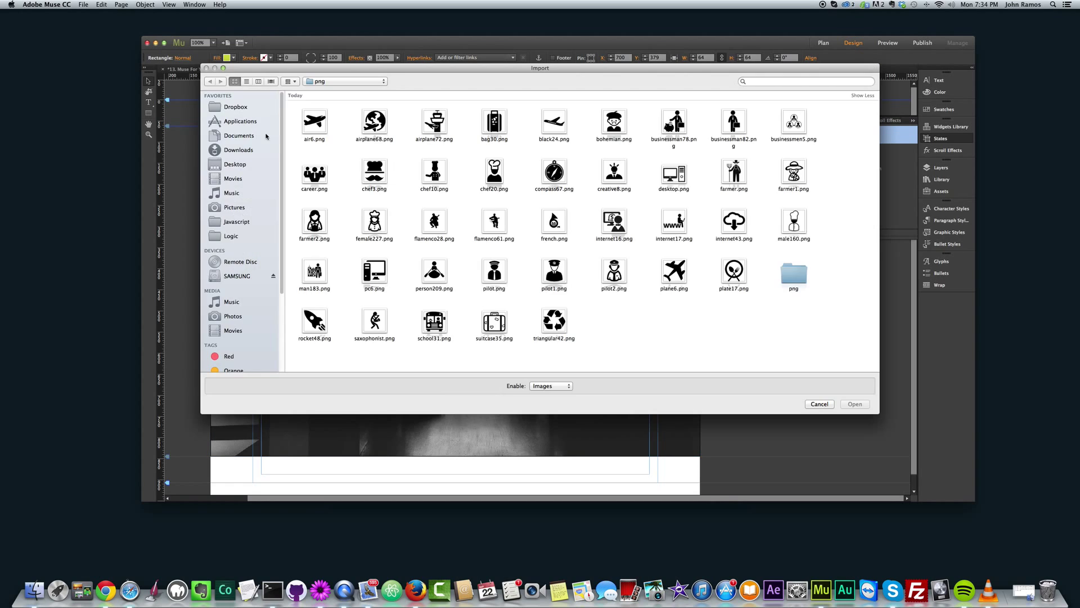
double_click(675, 122)
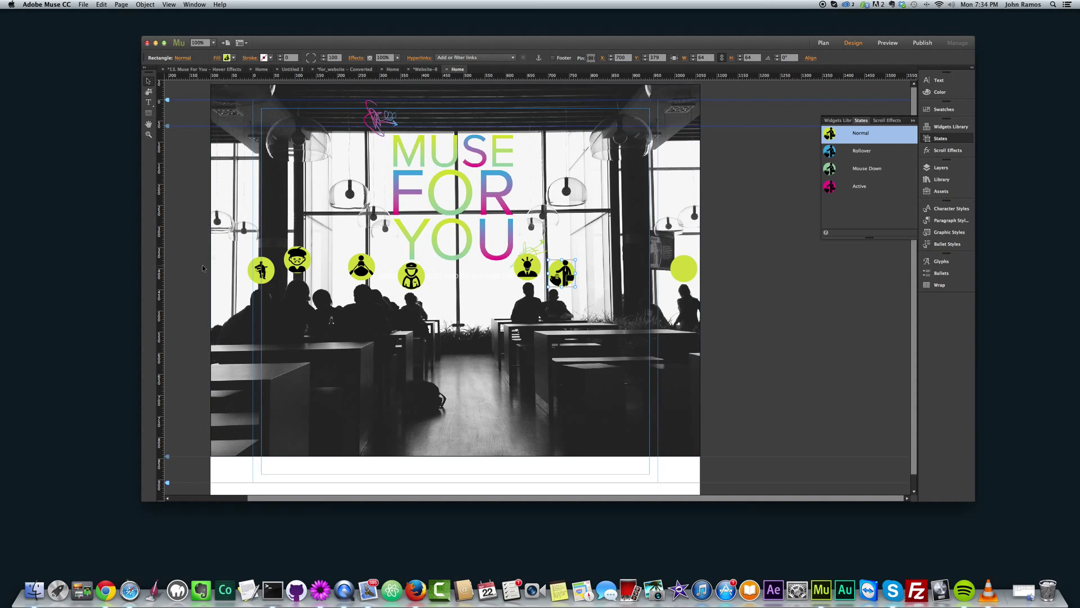
Add female227.png as the fill image of the seventh lime circle, and deselect it
left_click(683, 269)
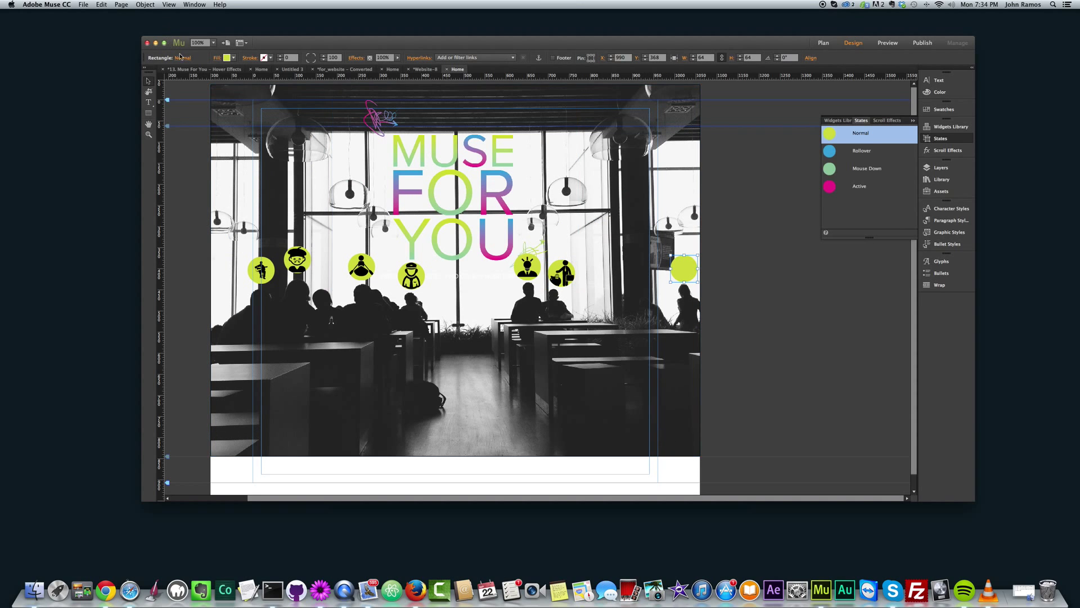
left_click(217, 58)
left_click(257, 129)
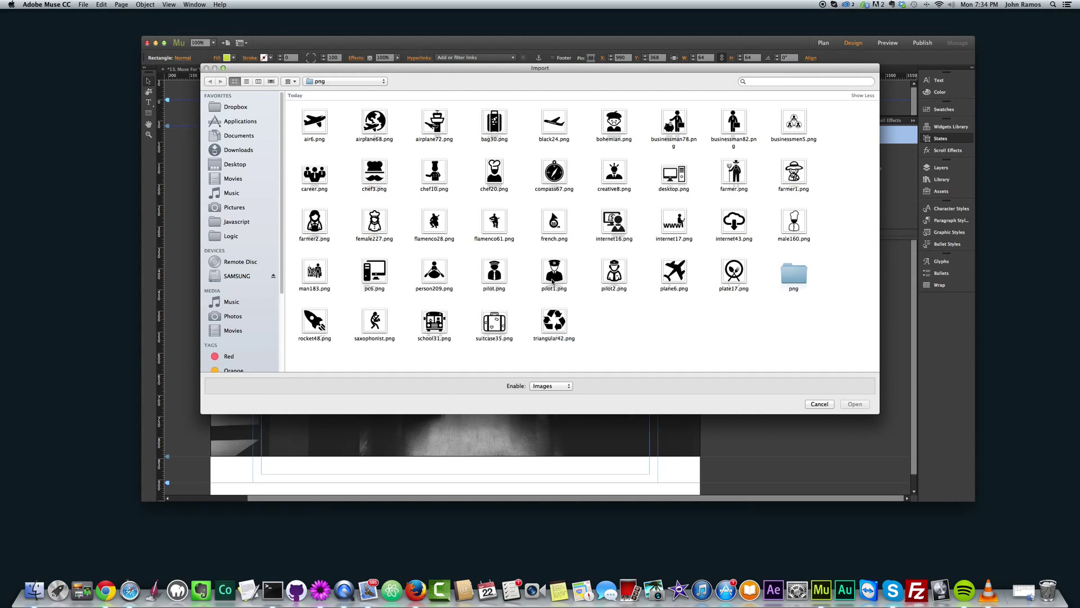
double_click(374, 221)
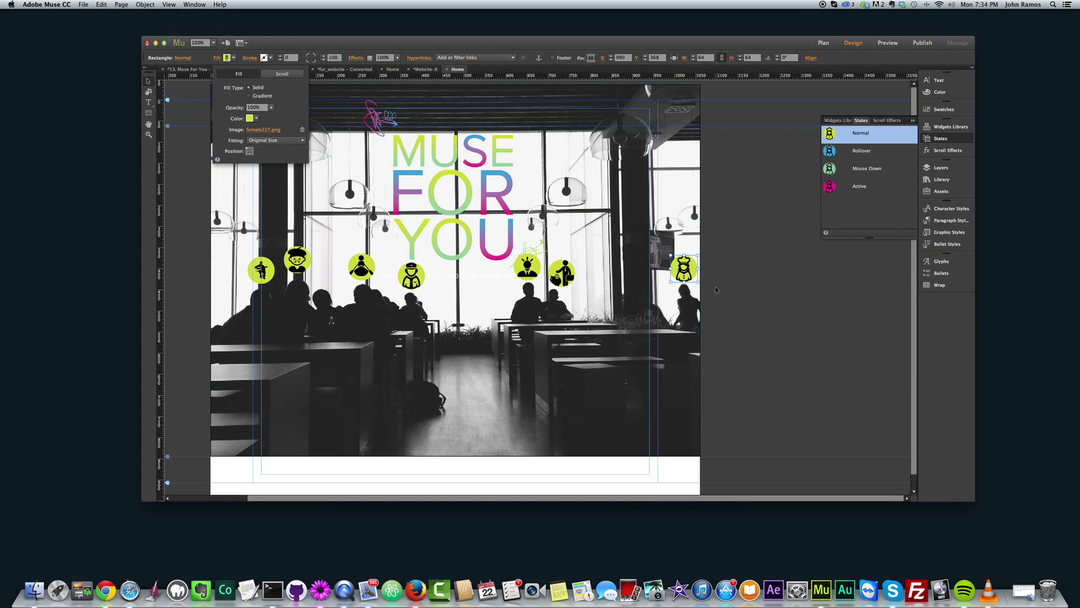
left_click(172, 196)
left_click(185, 187)
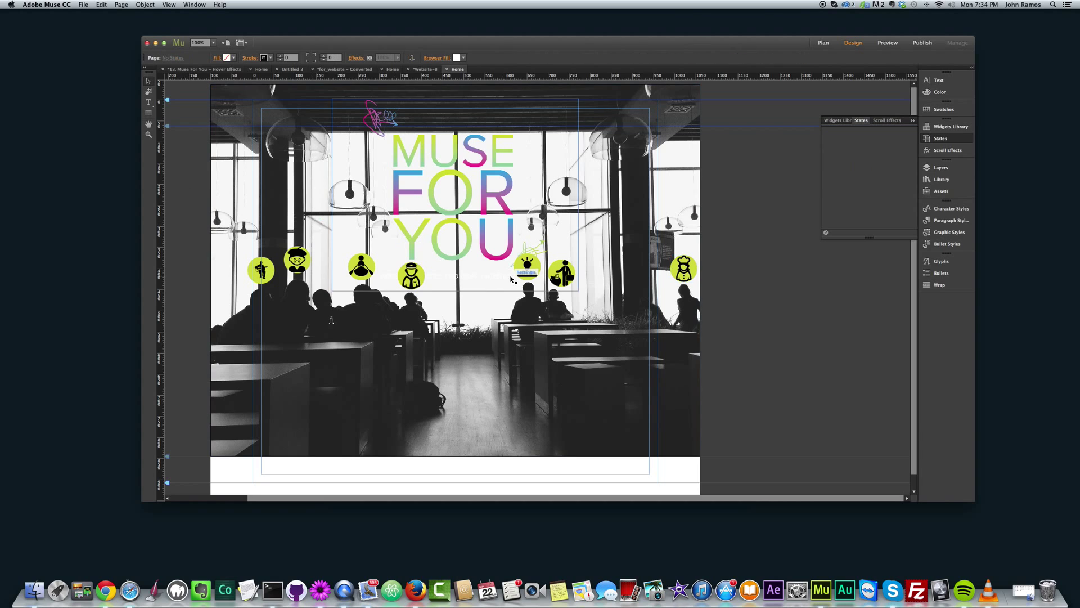
Preview the page with its seven icon circles in Chrome and return to the Muse design
key("super+alt+e")
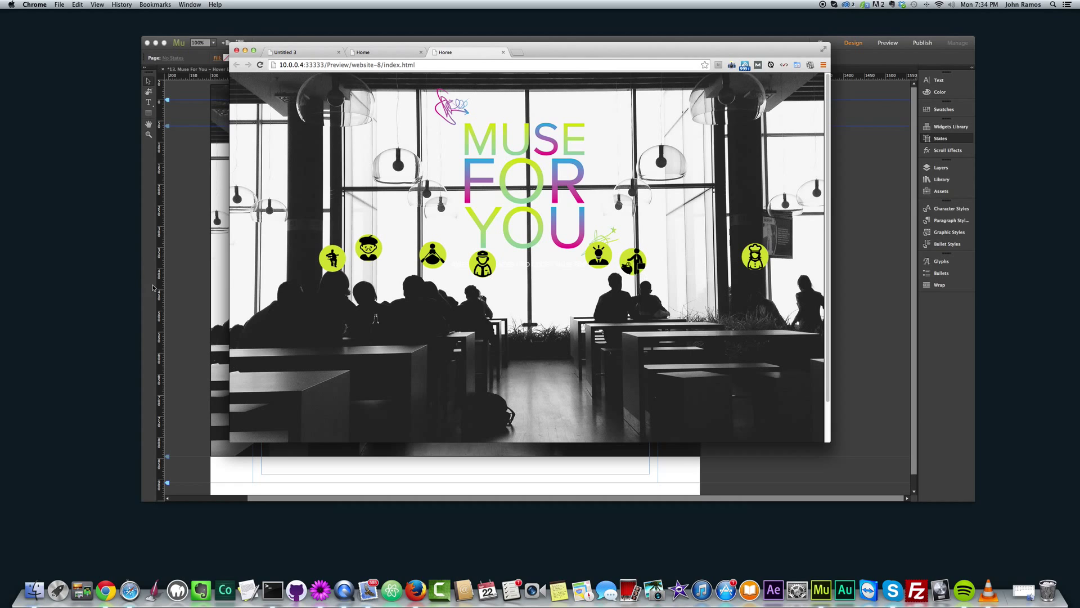
left_click(178, 260)
Reduce the café background rectangle to a fixed width of 1160 px, and check the result in a new browser preview
left_click(597, 329)
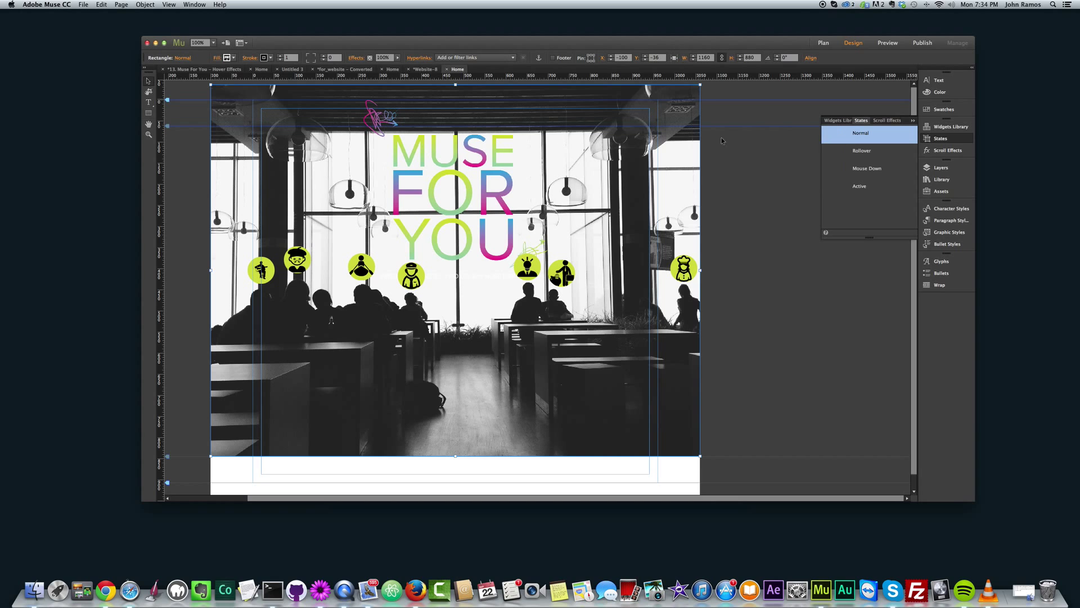
left_click(738, 279)
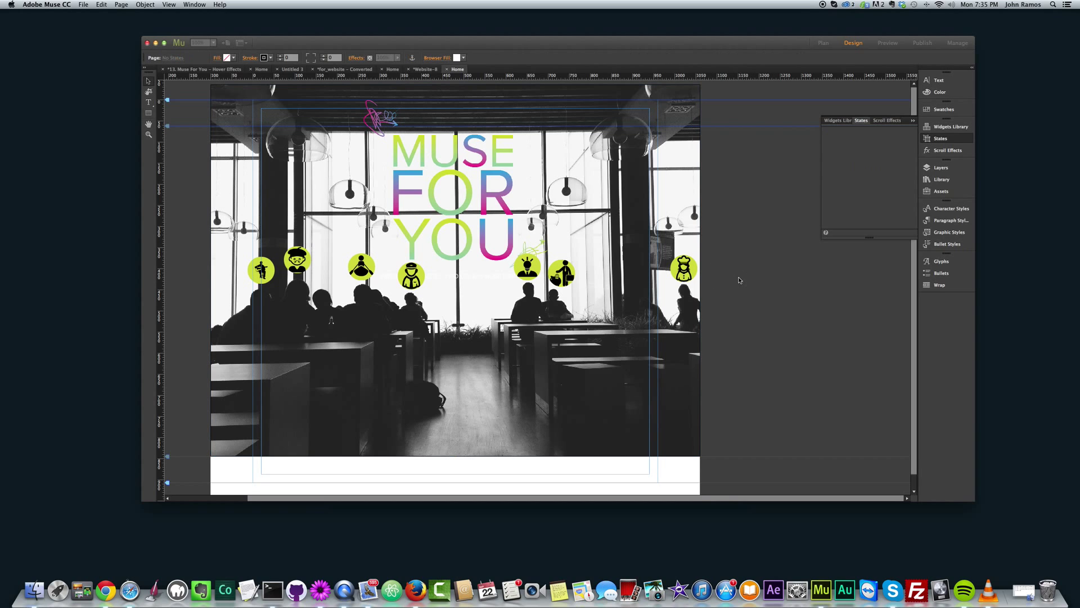
key("super+alt+e")
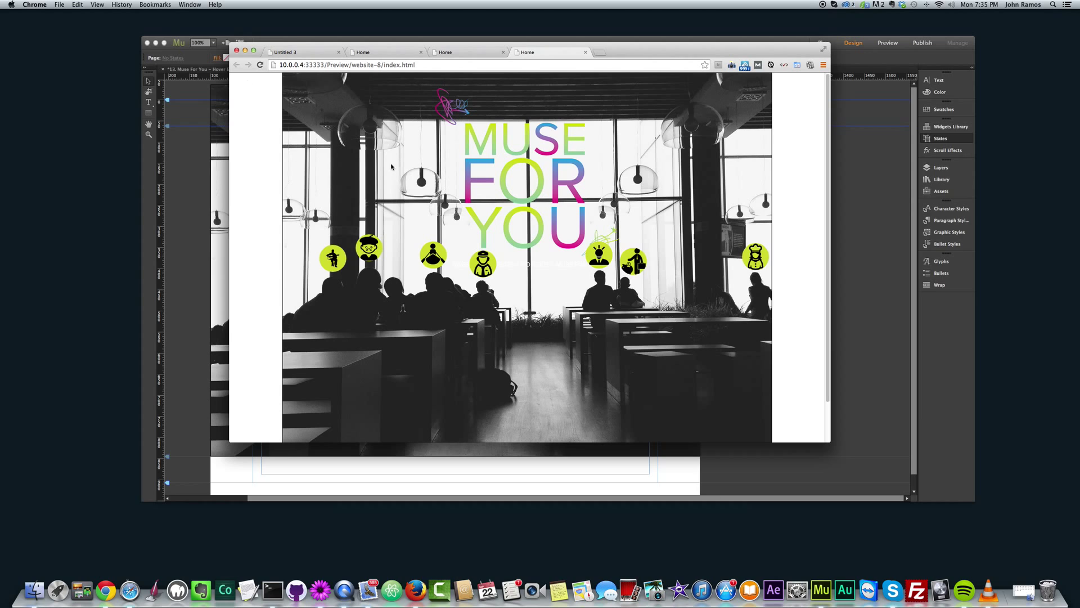
left_click(194, 204)
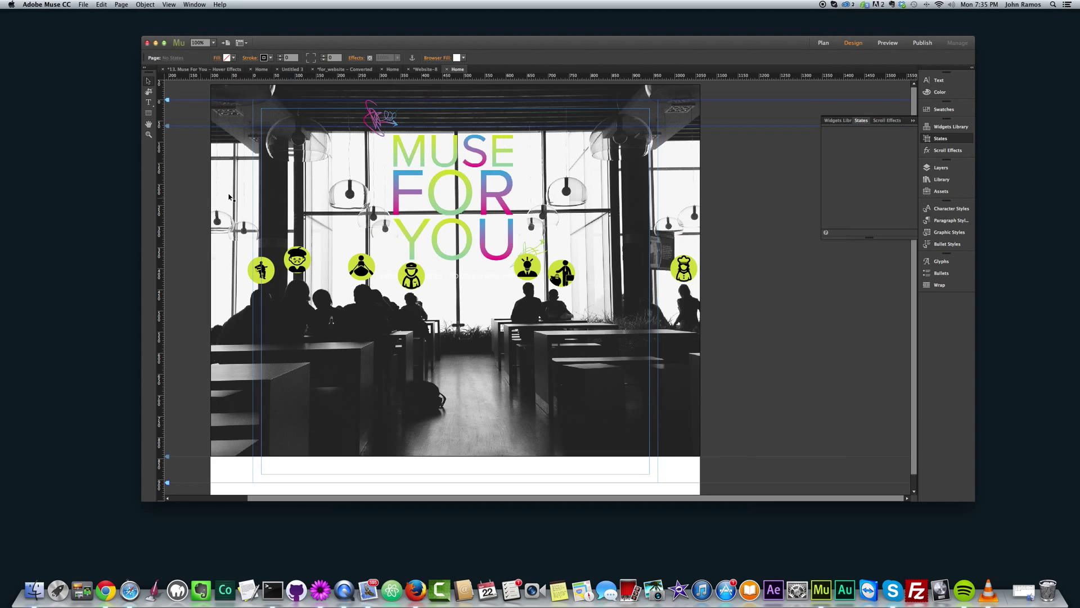
Set the page's browser fill to black
left_click(464, 58)
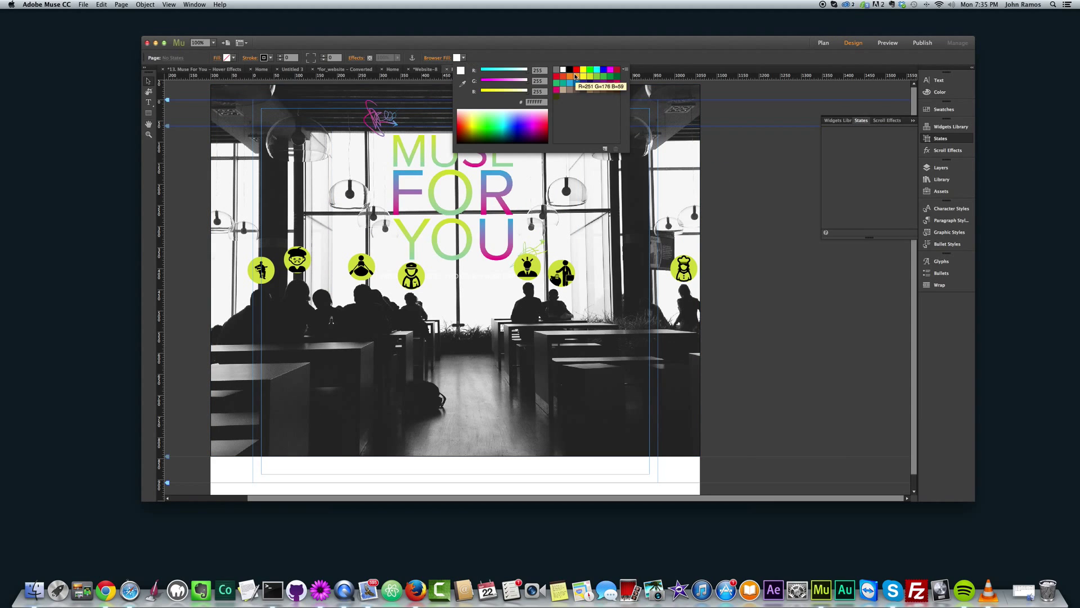
left_click(569, 70)
left_click(533, 177)
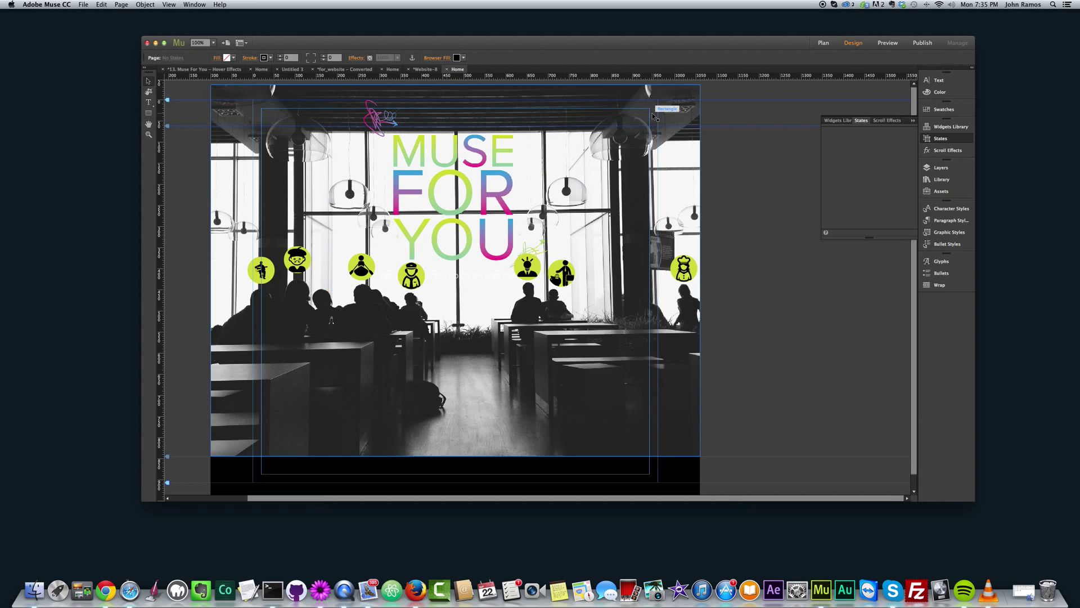
Remove the stroke from the café background rectangle, and check the page in a browser preview before returning to the Muse design
left_click(270, 58)
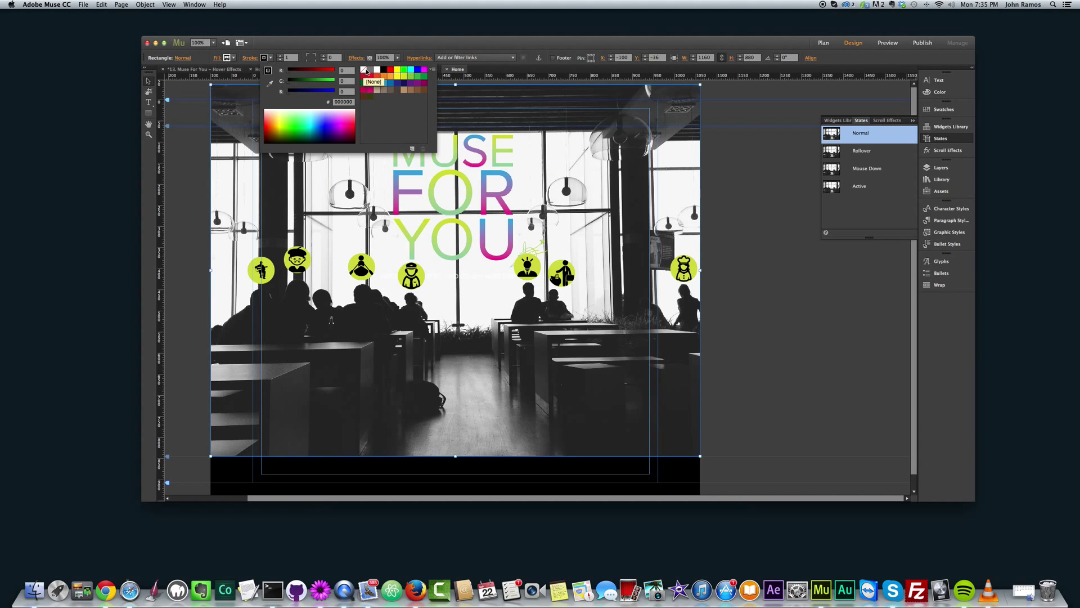
left_click(366, 72)
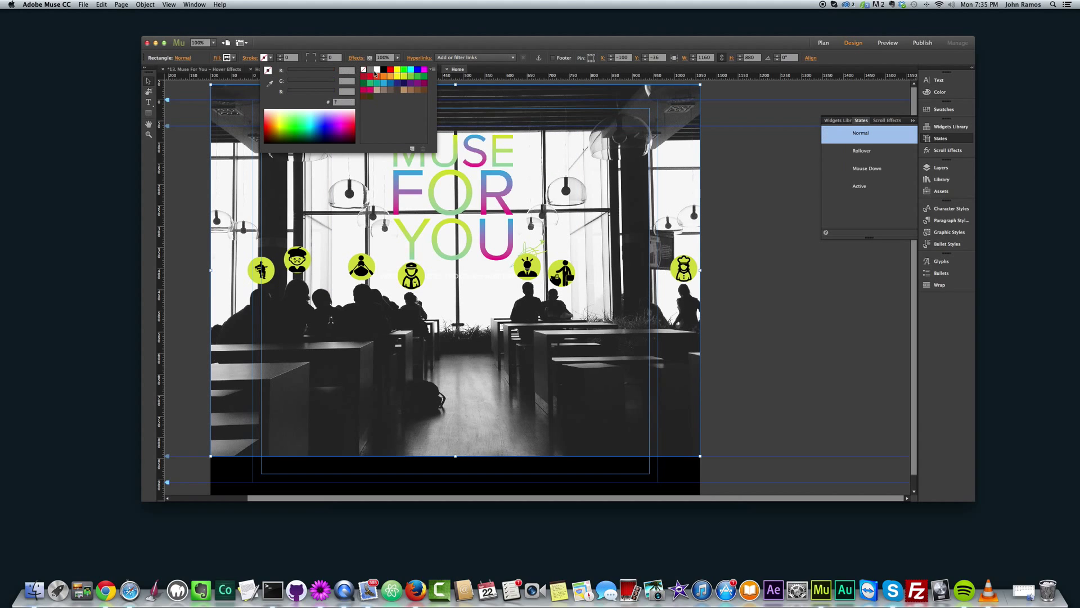
left_click(742, 224)
key("super+shift+e")
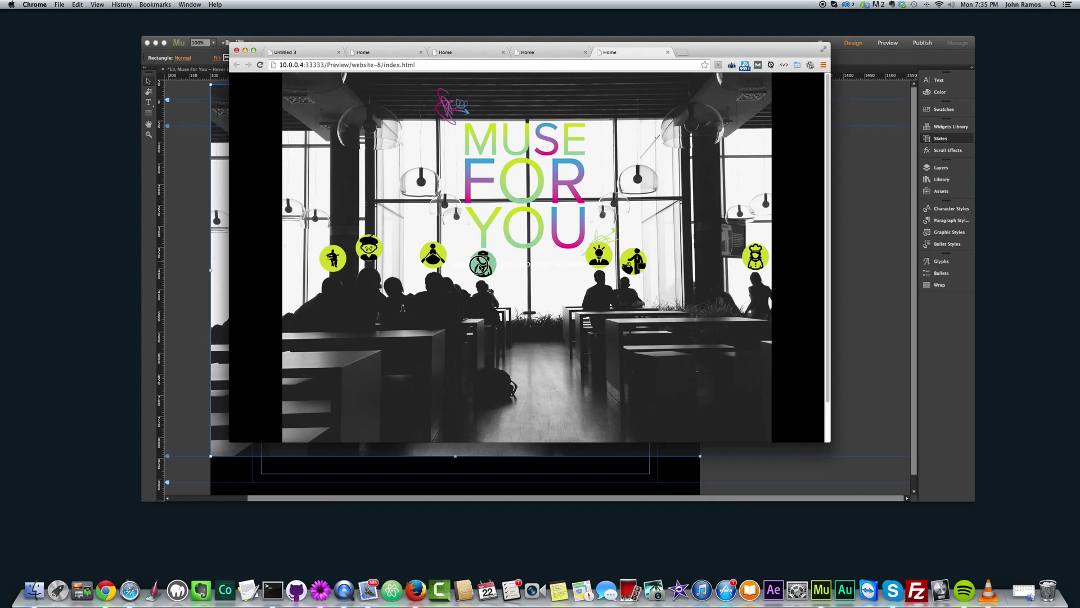
left_click(183, 229)
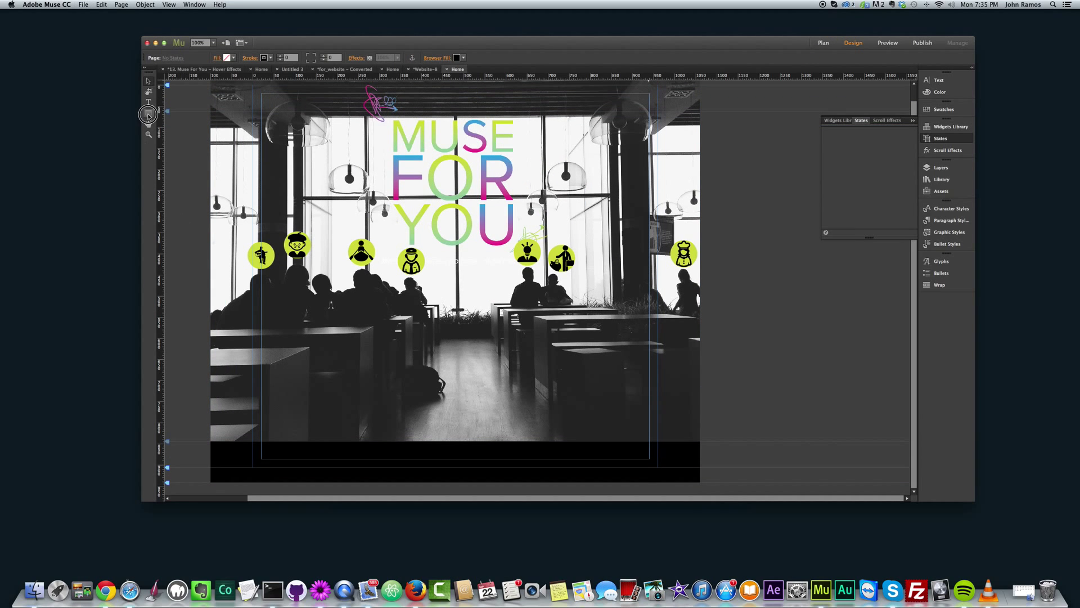
Draw a white rectangle directly beneath the café photo, matching its 1160 px width and about 229 px high
mouse_move(207, 437)
left_mouse_down()
mouse_move(374, 514)
mouse_move(557, 442)
mouse_move(700, 429)
left_mouse_up()
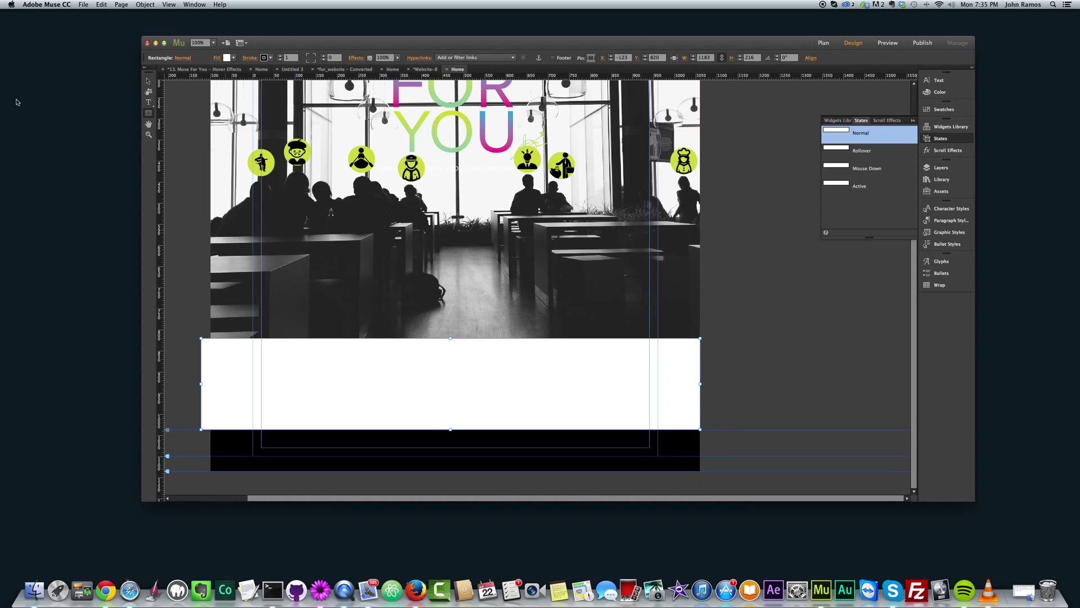
left_click_drag(474, 369, 471, 390)
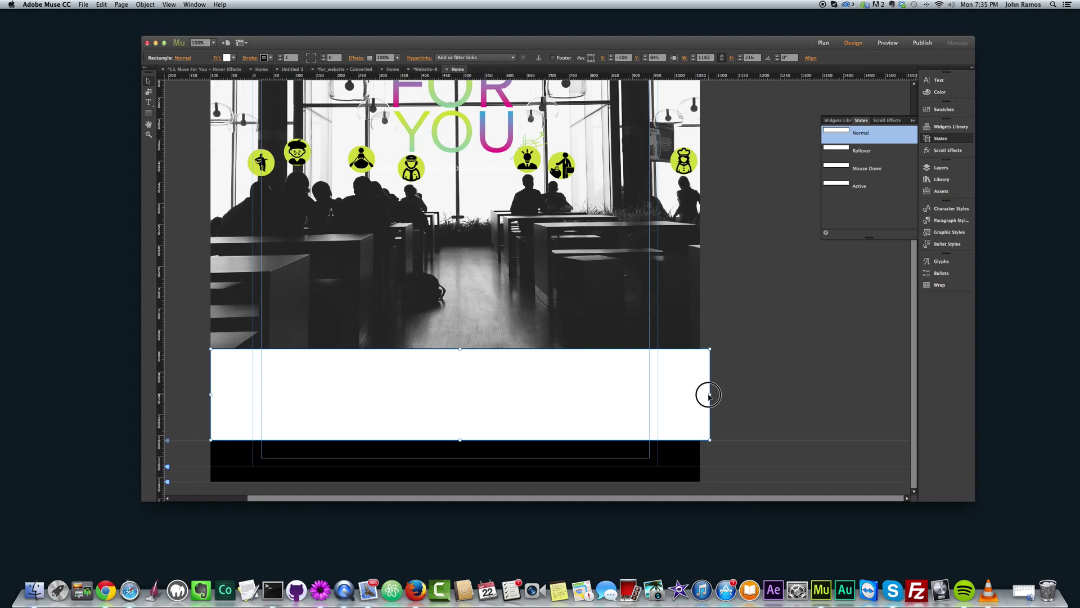
left_click_drag(709, 395, 699, 391)
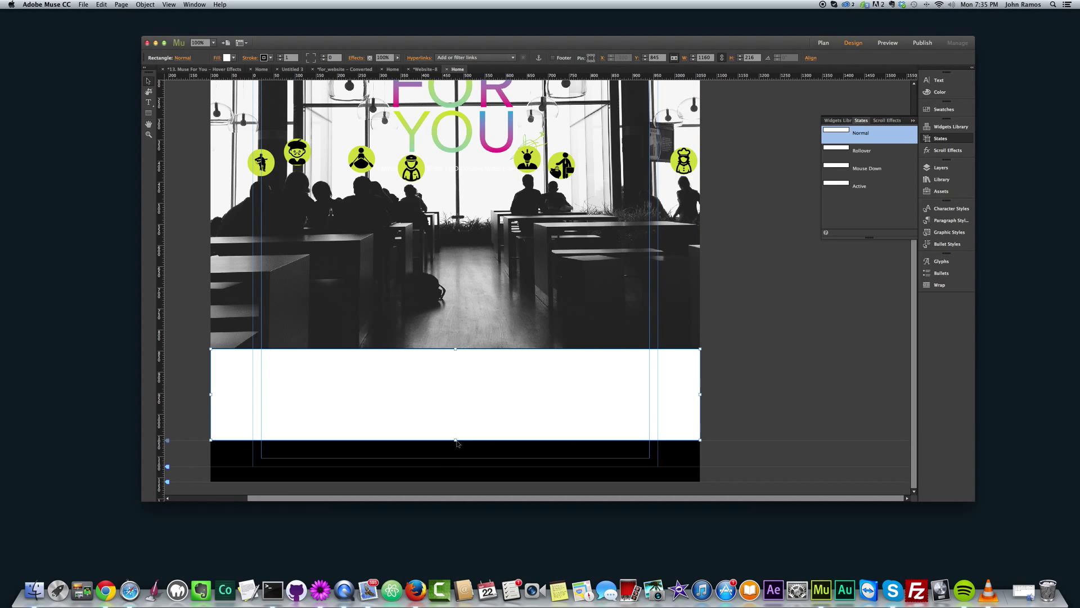
left_click_drag(456, 440, 456, 446)
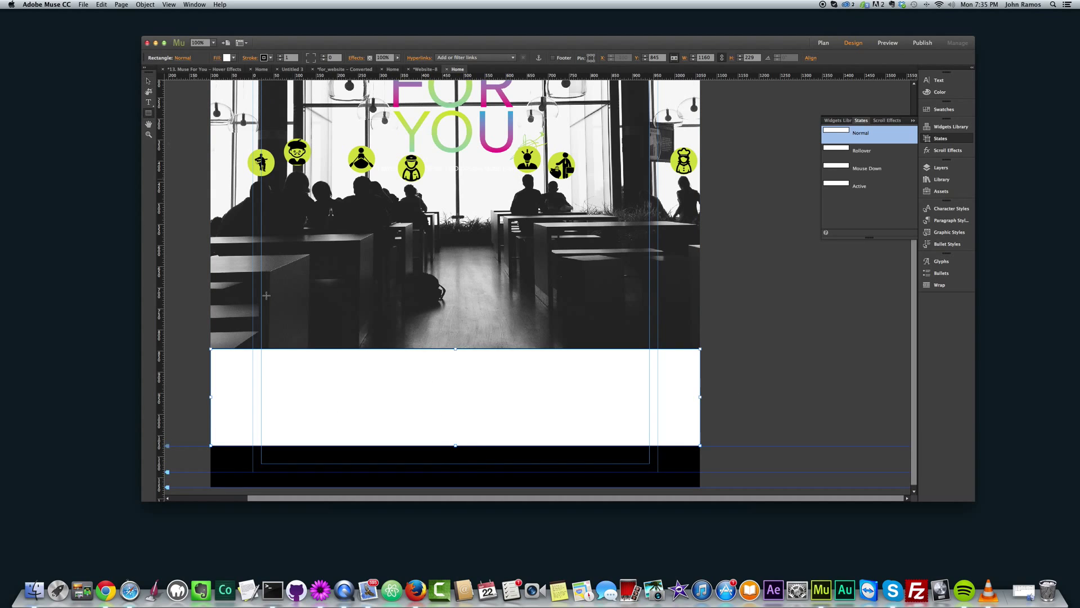
Draw a rectangle inside the white band, size it to 150 × 150 px, and reposition it within the band's left half
left_click_drag(291, 369, 378, 430)
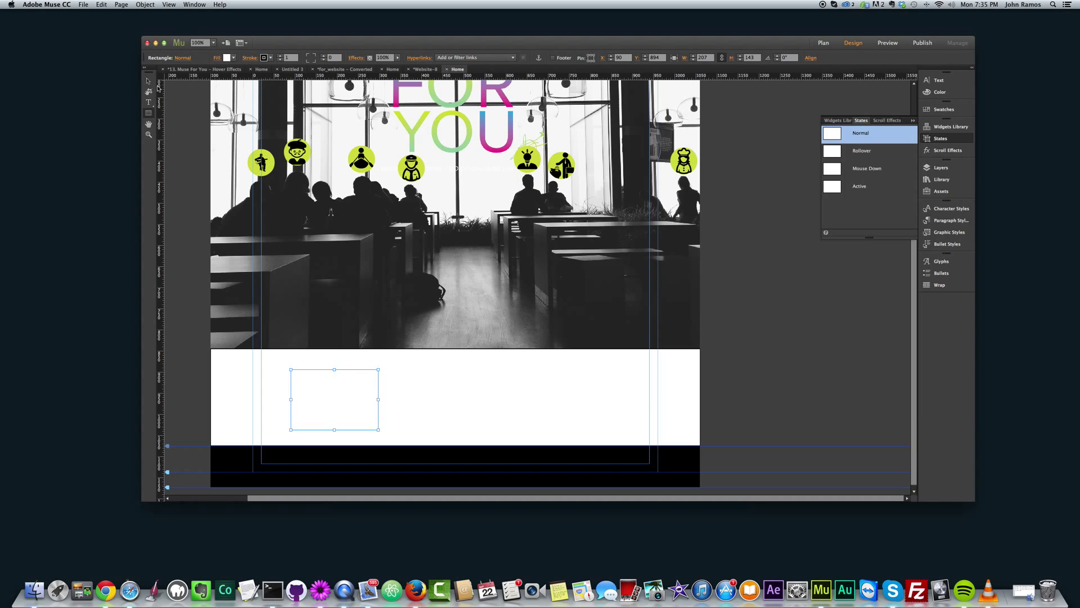
left_click(709, 57)
type("150")
left_click(753, 58)
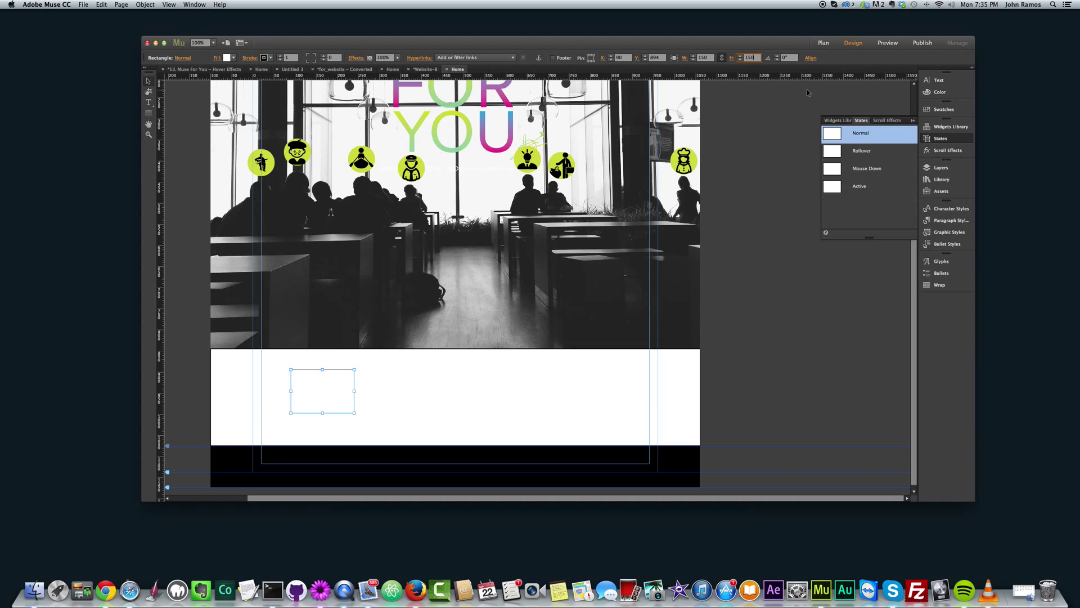
key("Return")
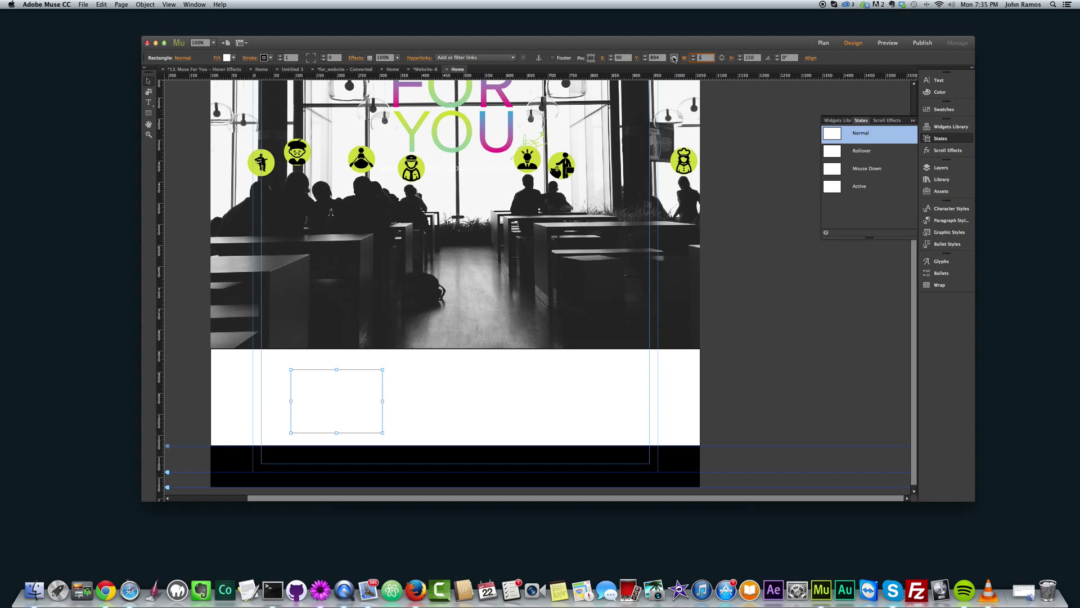
key("Return")
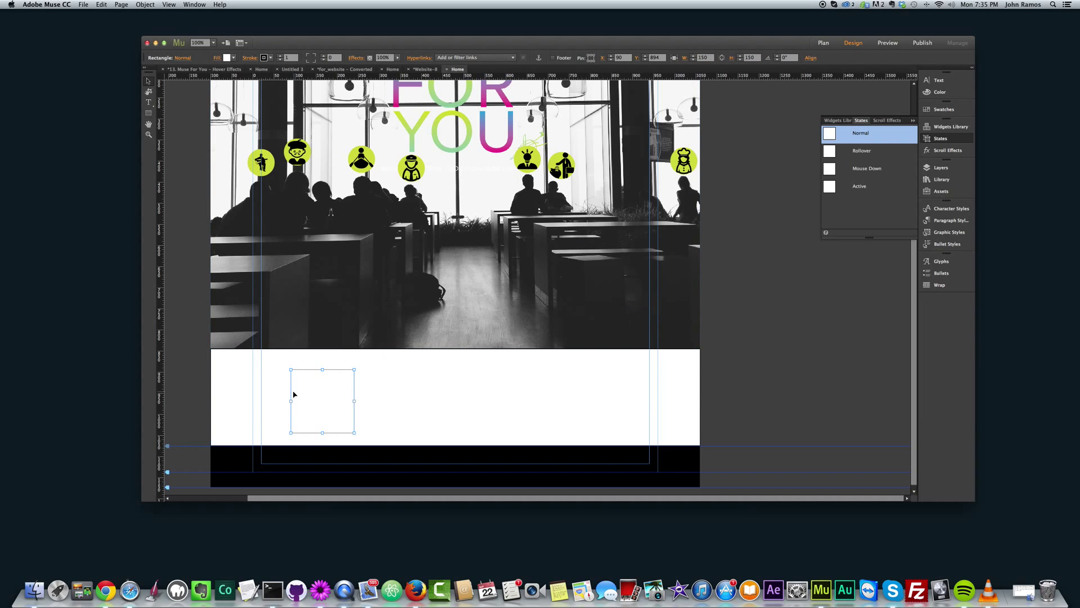
left_click_drag(317, 395, 337, 388)
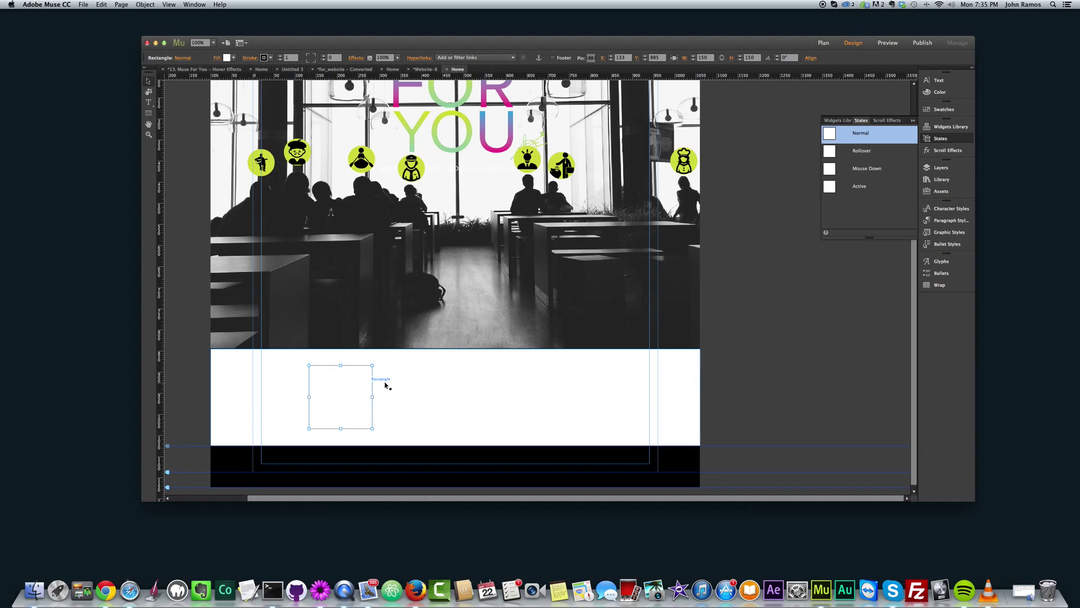
key("super+v")
left_click_drag(497, 325, 422, 403)
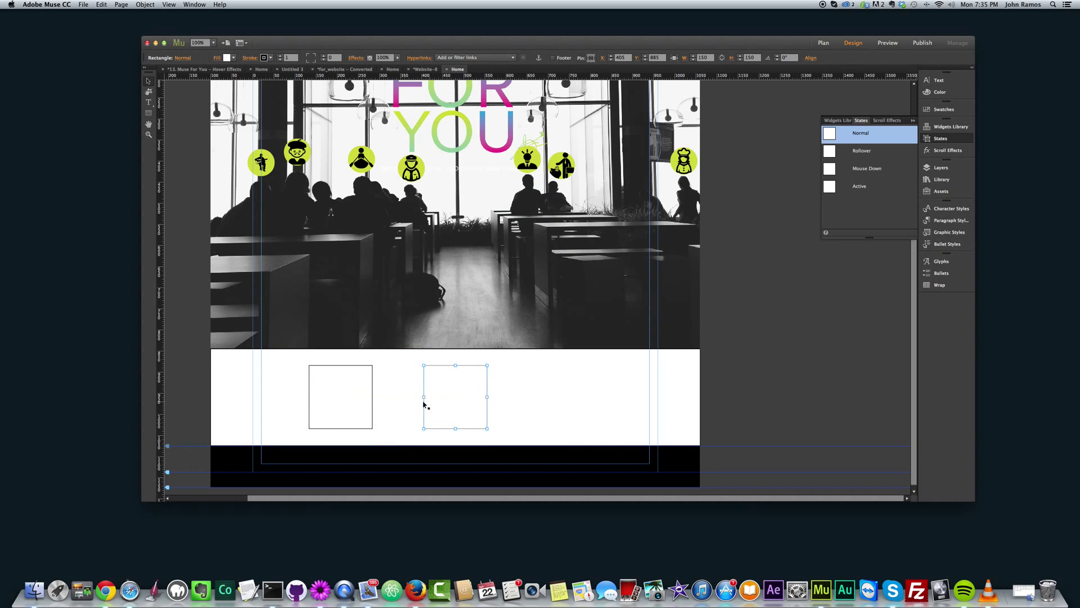
key("Delete")
Remove the stroke from the 150 px square in the white band
left_click(355, 381)
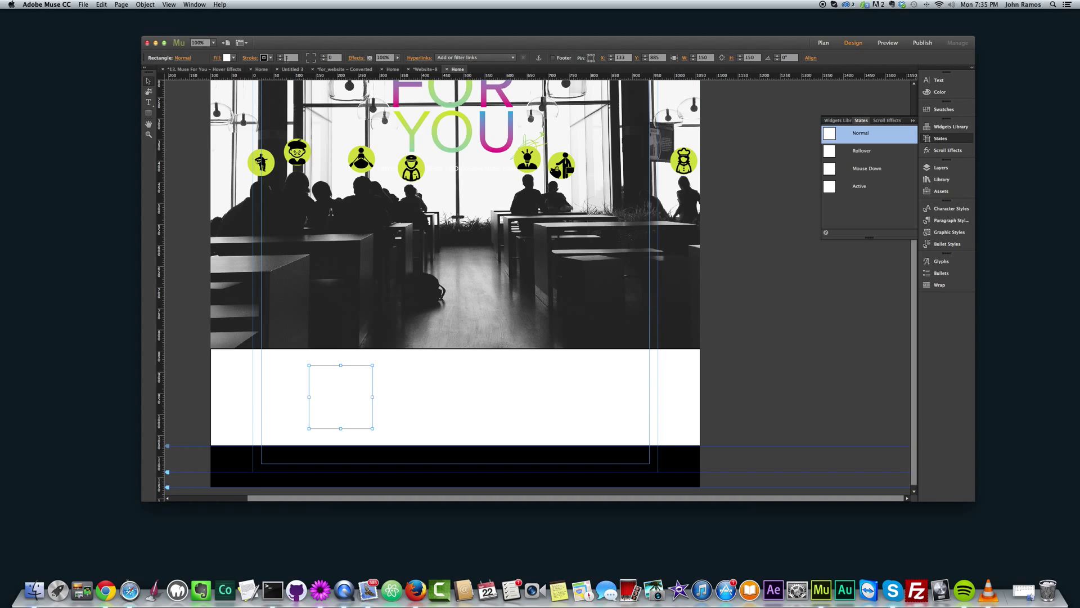
left_click(269, 59)
left_click(363, 70)
Try the small version of bohemian.png as the square's fill image
left_click(217, 60)
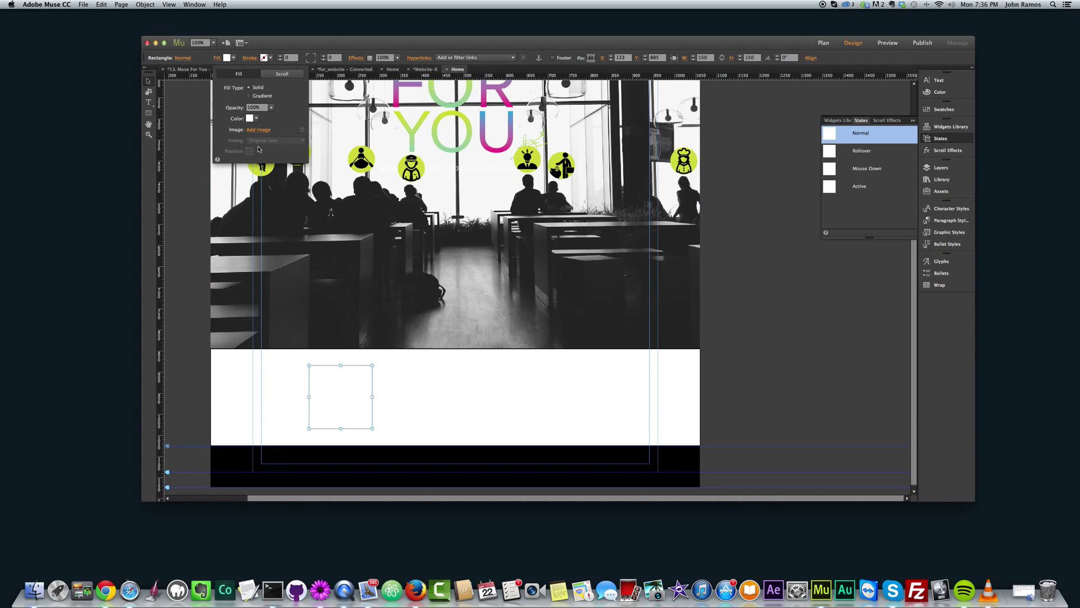
left_click(256, 132)
double_click(614, 123)
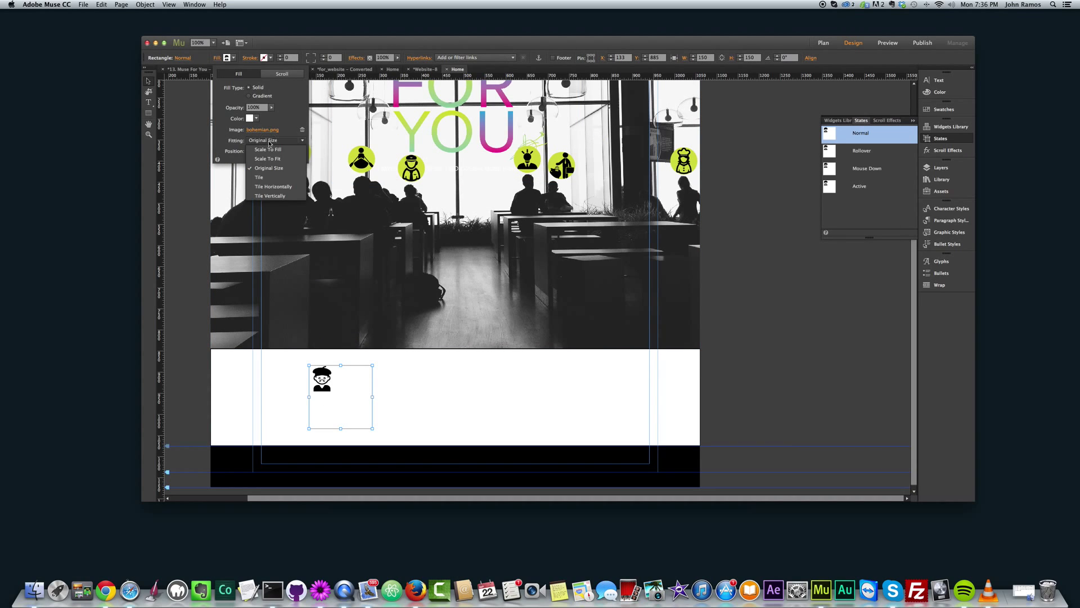
left_click(218, 58)
Replace the square's fill image with the larger bohemian.png from the FlaticonDownload png folder, and set its fitting to Scale To Fill
left_click(218, 59)
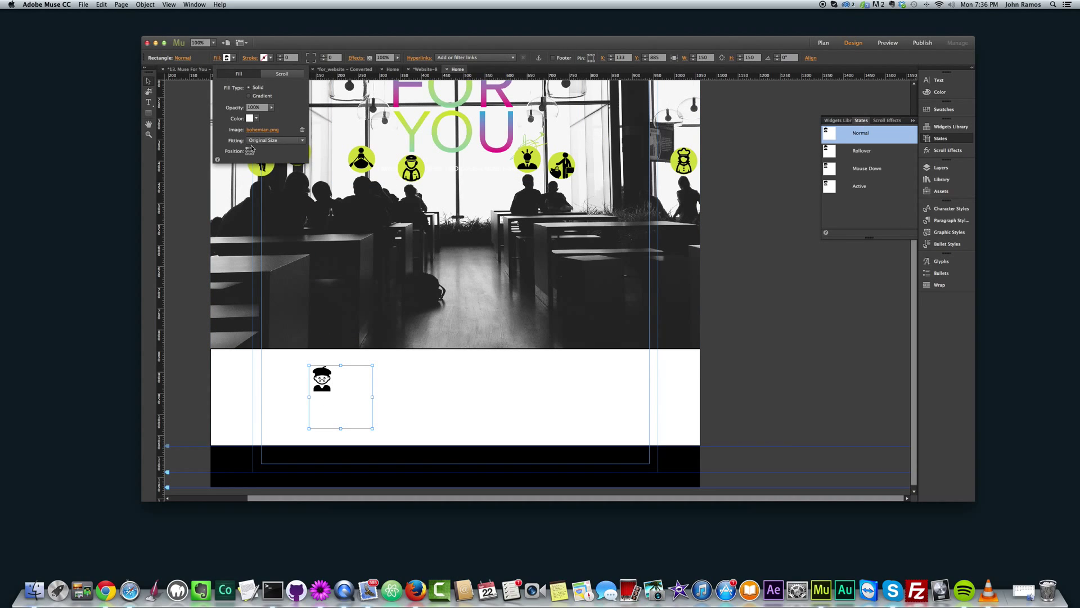
left_click(260, 129)
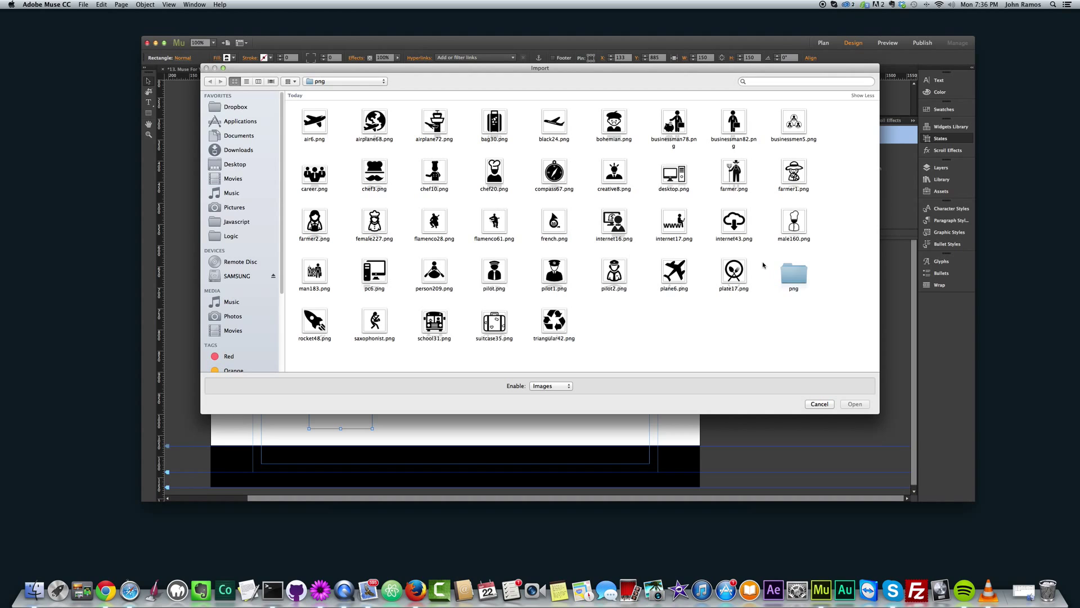
double_click(614, 121)
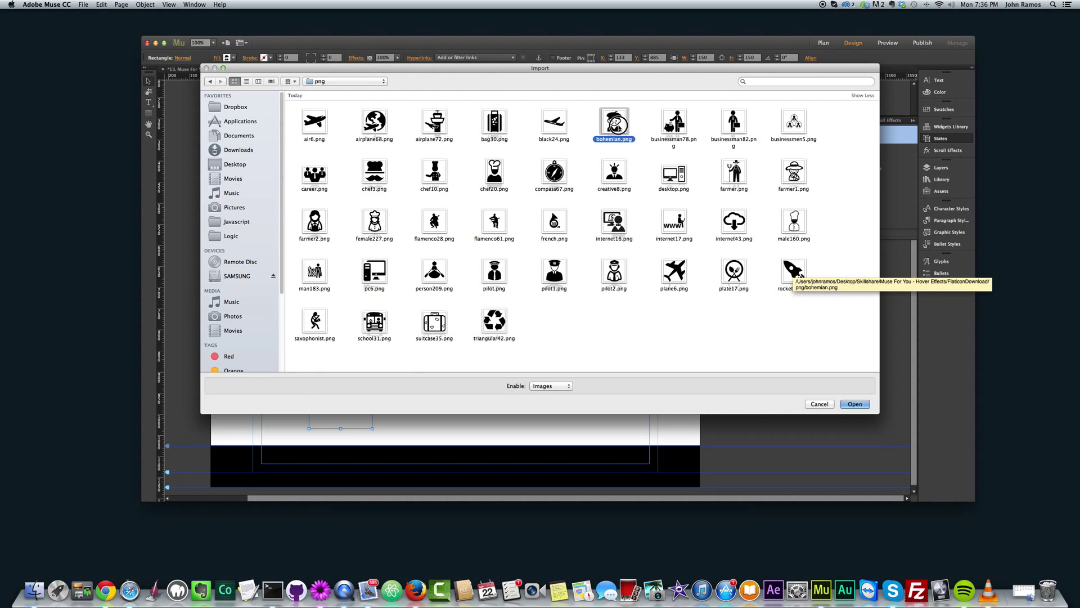
left_click(279, 144)
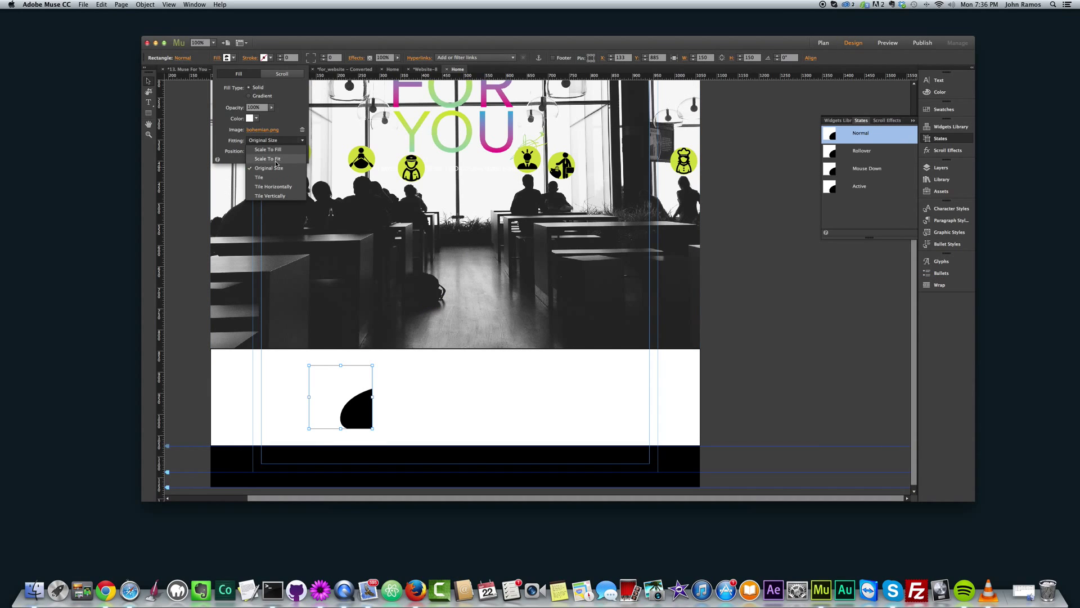
left_click(278, 150)
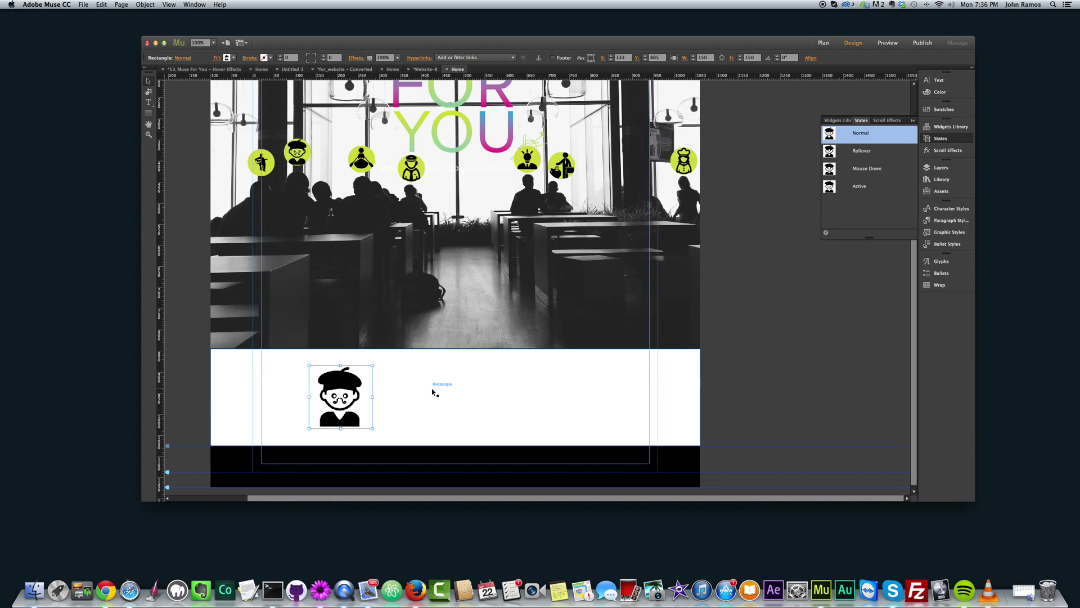
Paste a copy of the bohemian square in the middle of the white band and change its fill image to flamenco61.png
key("super+v")
left_click_drag(537, 291, 458, 396)
left_click(226, 58)
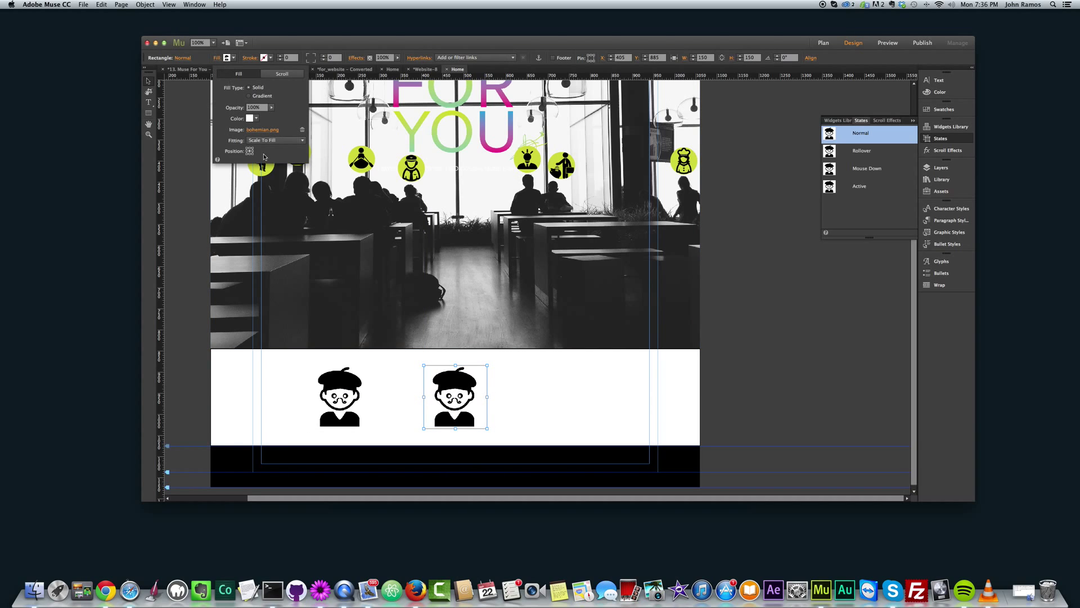
left_click(263, 130)
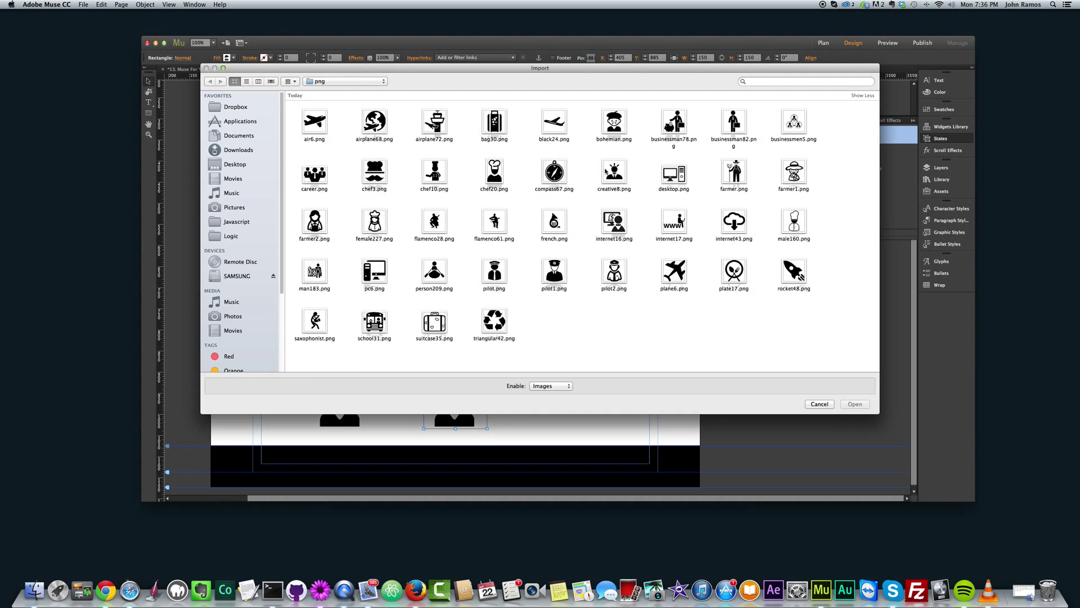
double_click(494, 222)
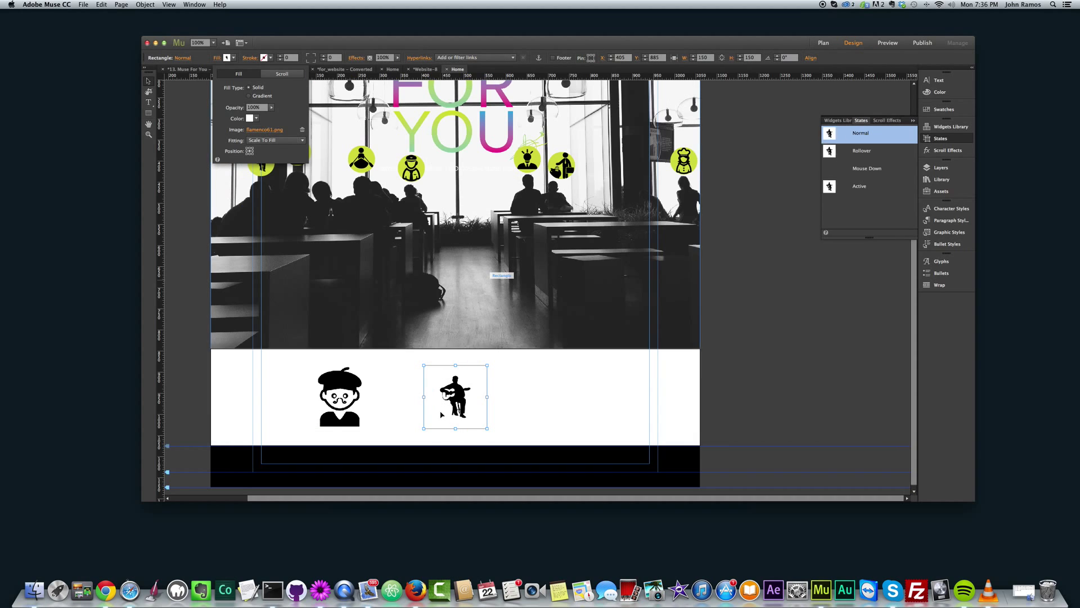
key("Escape")
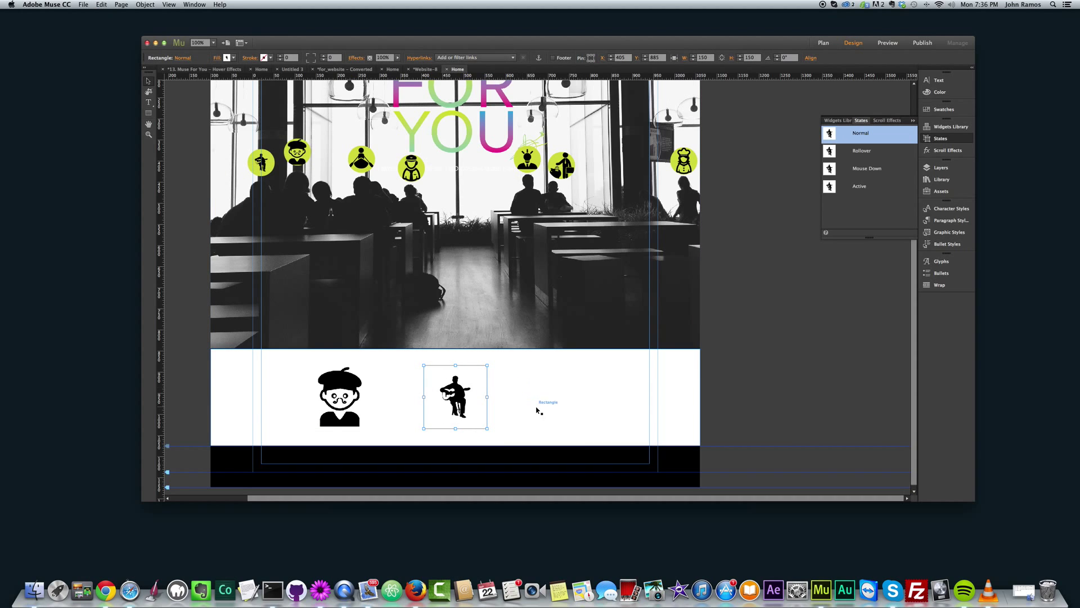
Paste a third icon square to the right of the guitarist, evenly spaced, and change its fill image to female227.png
key("super+v")
left_click_drag(539, 285, 570, 394)
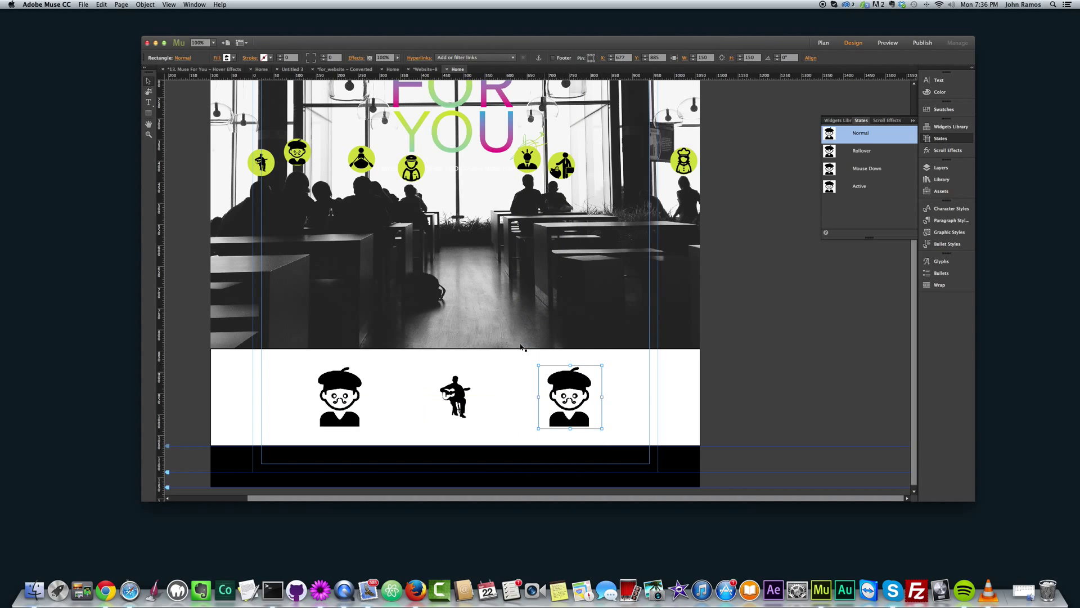
left_click(216, 57)
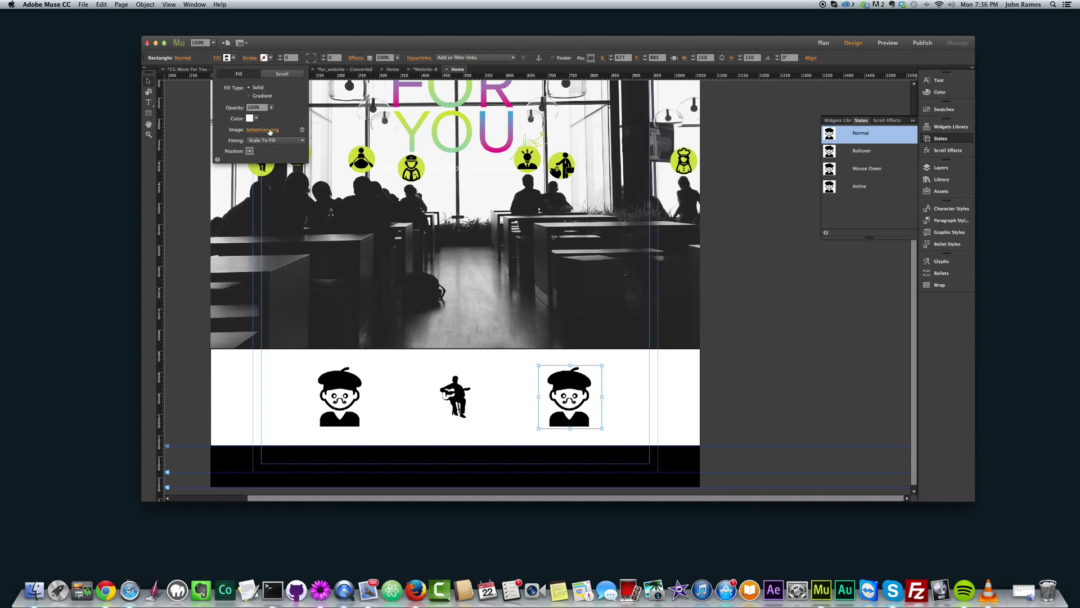
left_click(270, 130)
double_click(383, 220)
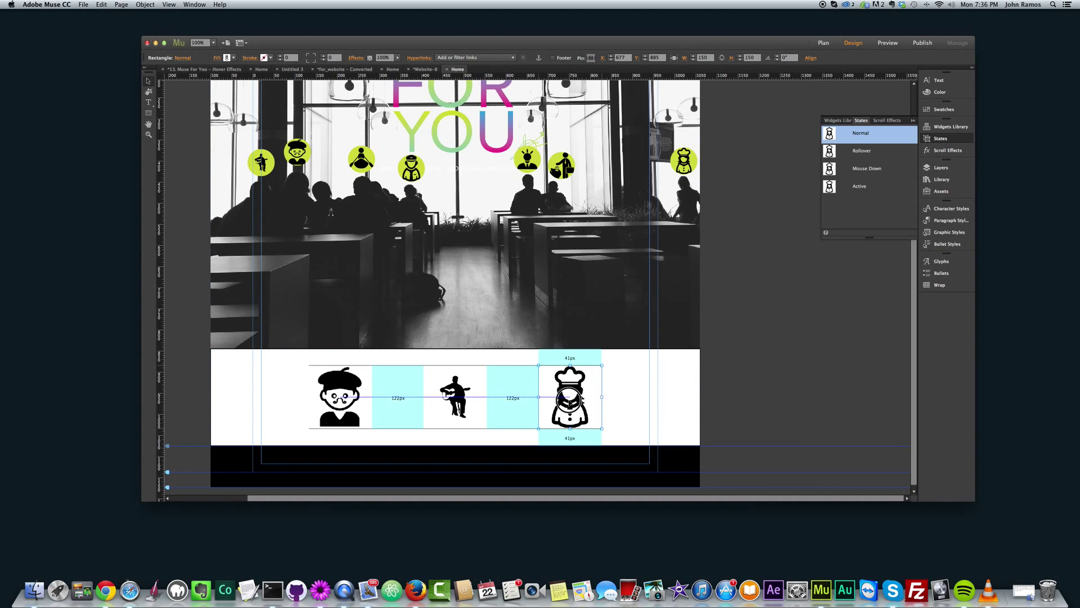
Set the bohemian square's Normal fill color to the logo's blue, 3CABDF, by sampling it from the FOR lettering
left_click(357, 396)
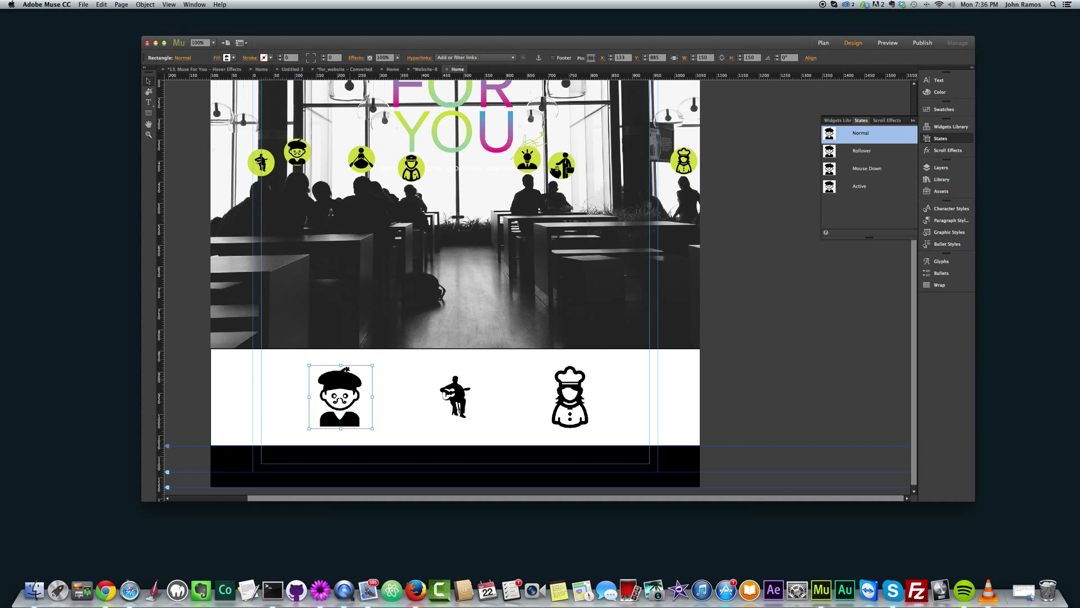
scroll(867, 146, "up", 1)
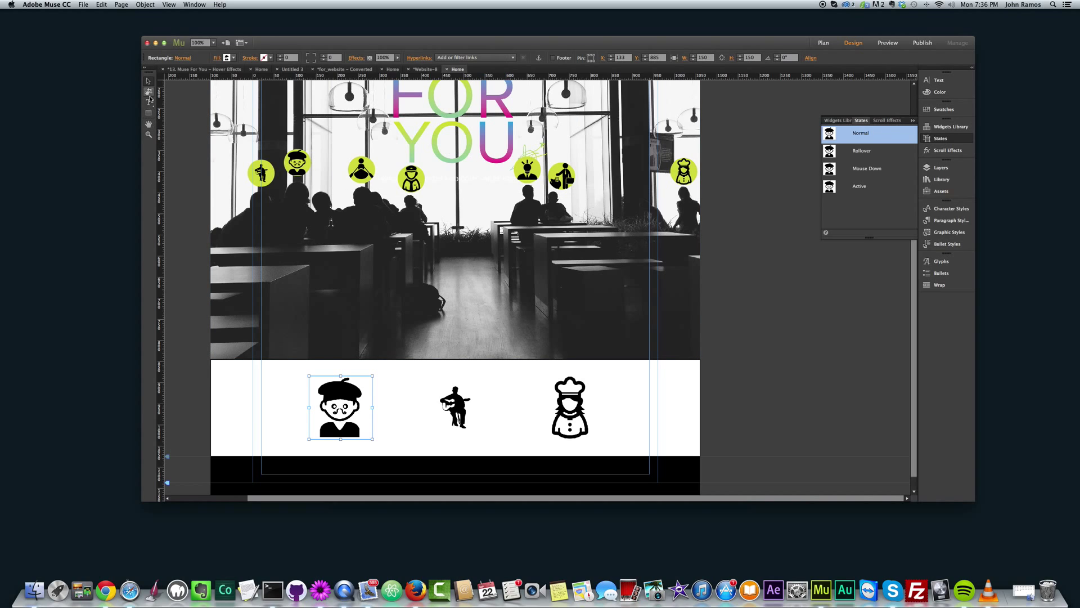
scroll(160, 114, "up", 3)
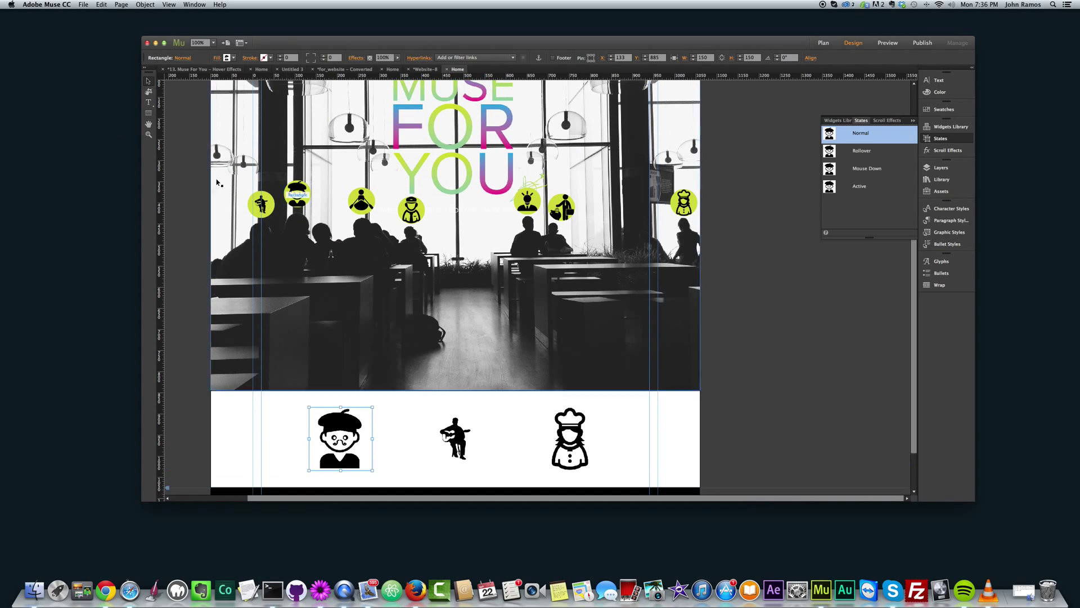
left_click(217, 58)
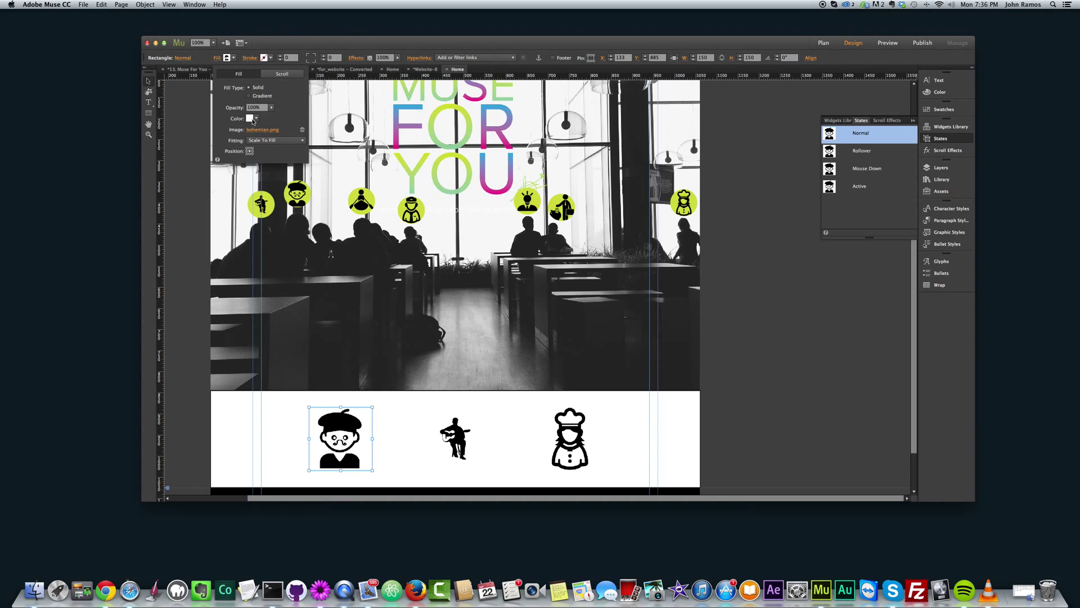
left_click(256, 119)
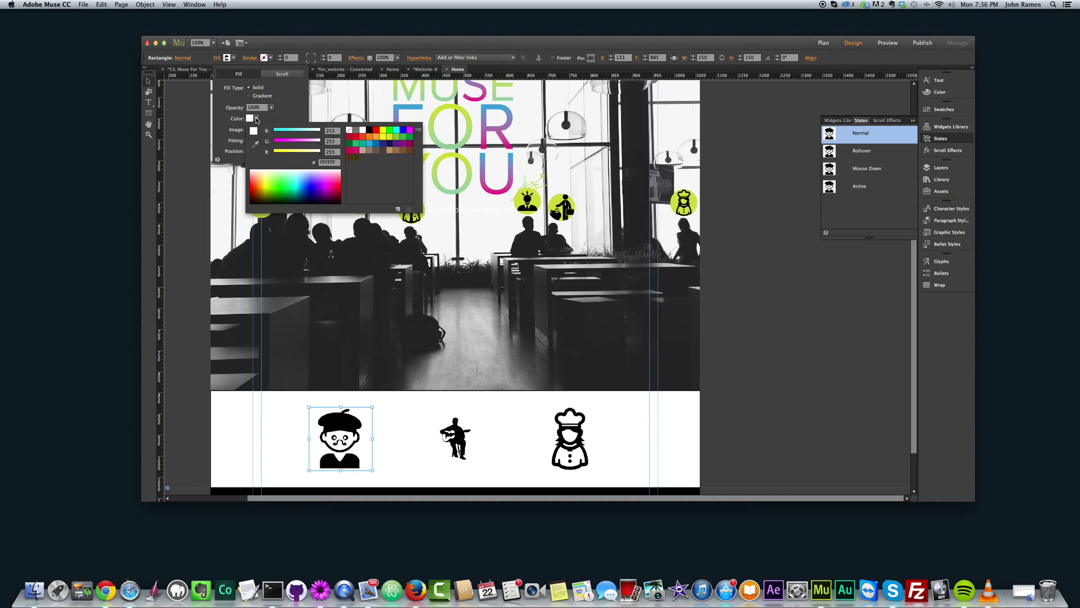
left_click(415, 102)
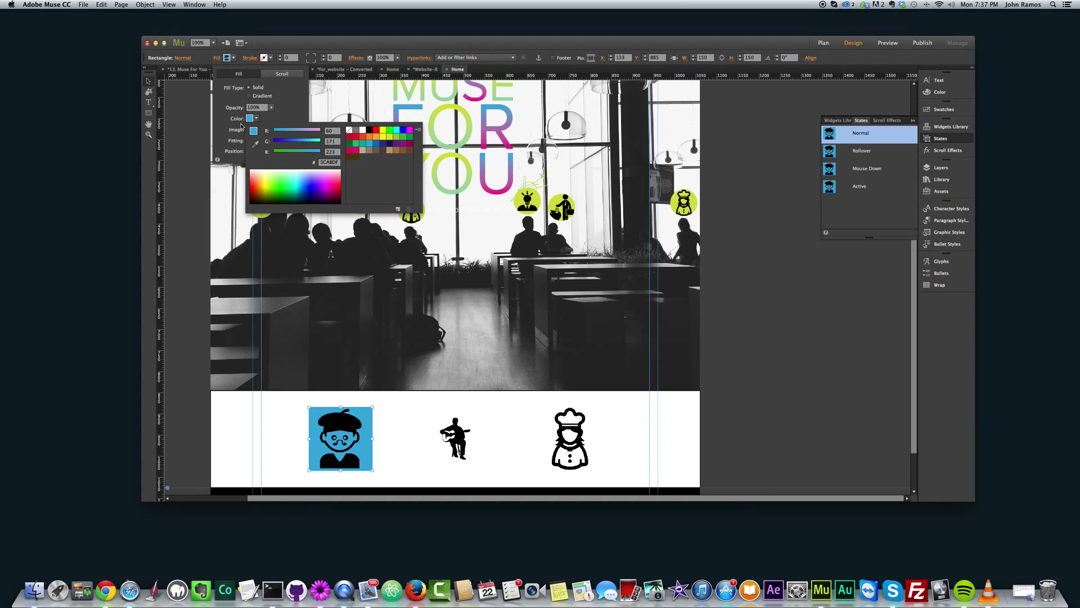
Set the bohemian square's Rollover fill color to the soft green 99CCA5, sampled from the logo lettering
left_click(850, 150)
left_click(850, 151)
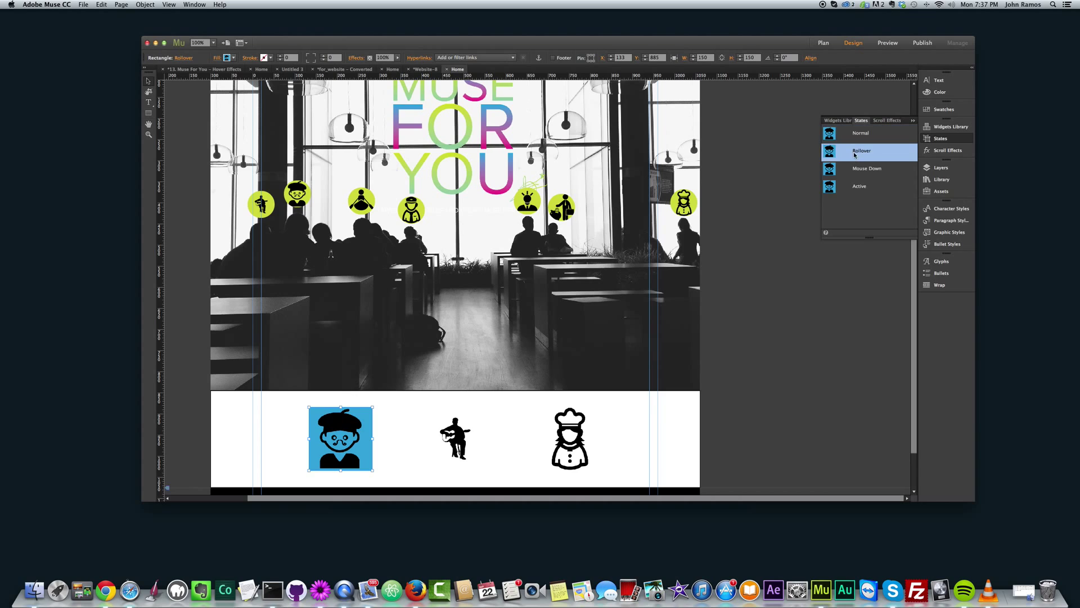
left_click(217, 58)
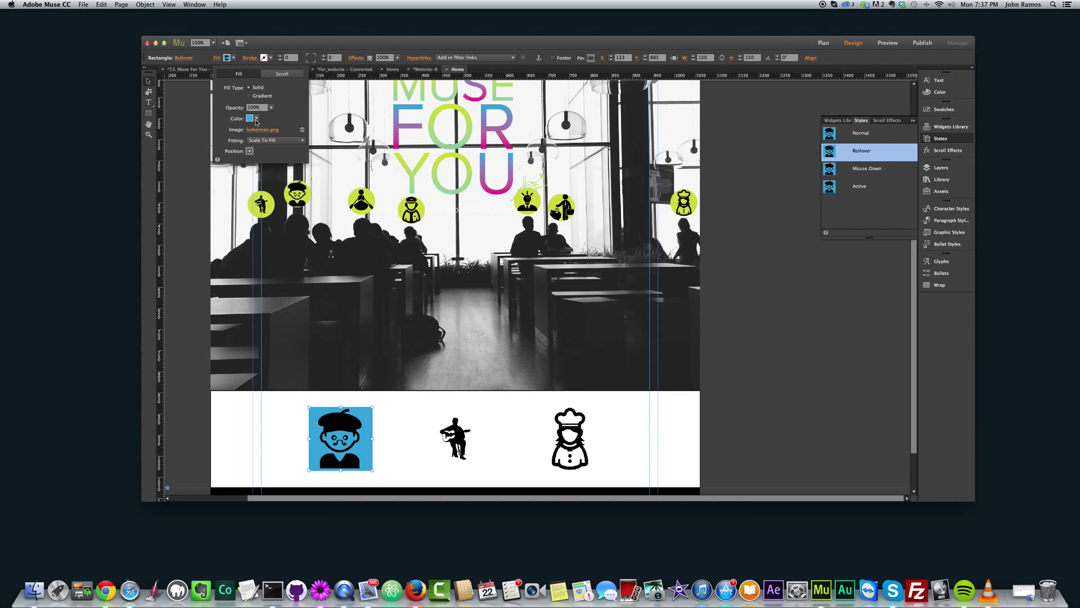
left_click(256, 120)
left_click(255, 143)
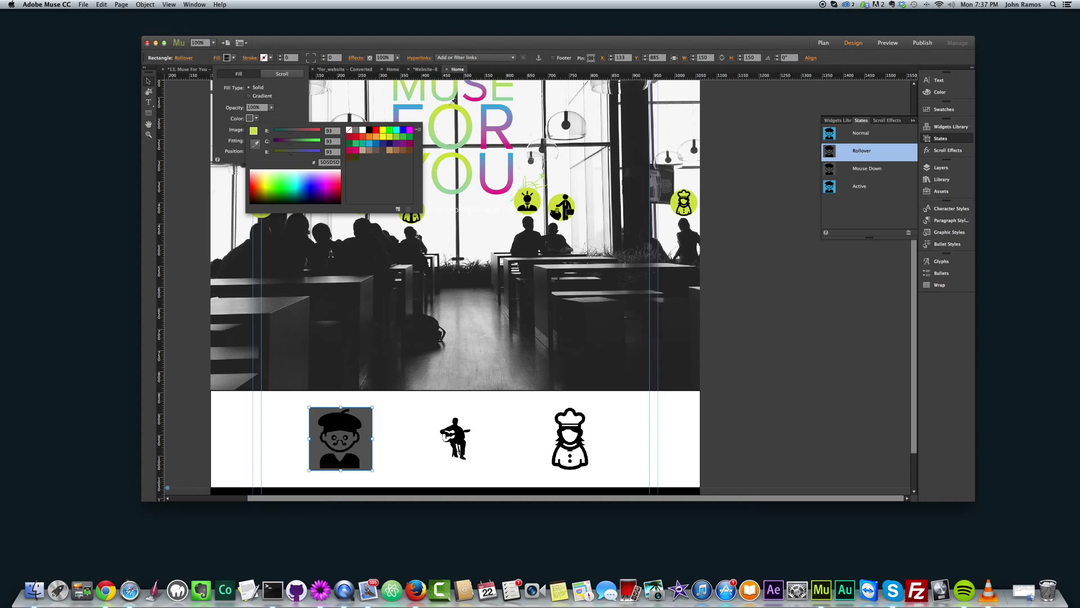
left_click(455, 144)
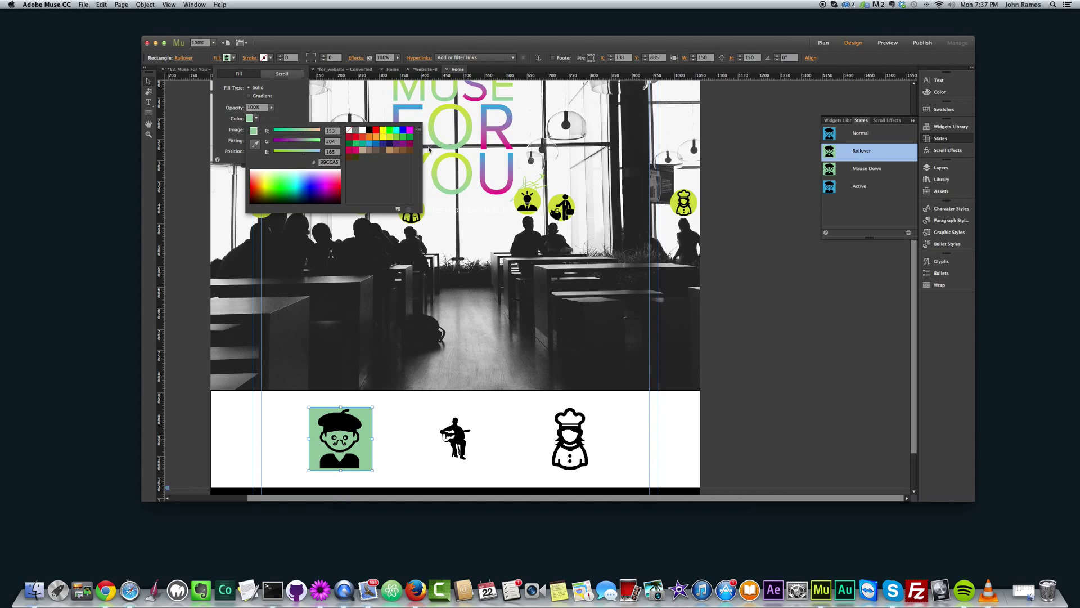
left_click(196, 143)
Set the bohemian square's Mouse Down fill color to the yellow-green D5DD43 sampled from the logo lettering
left_click(867, 168)
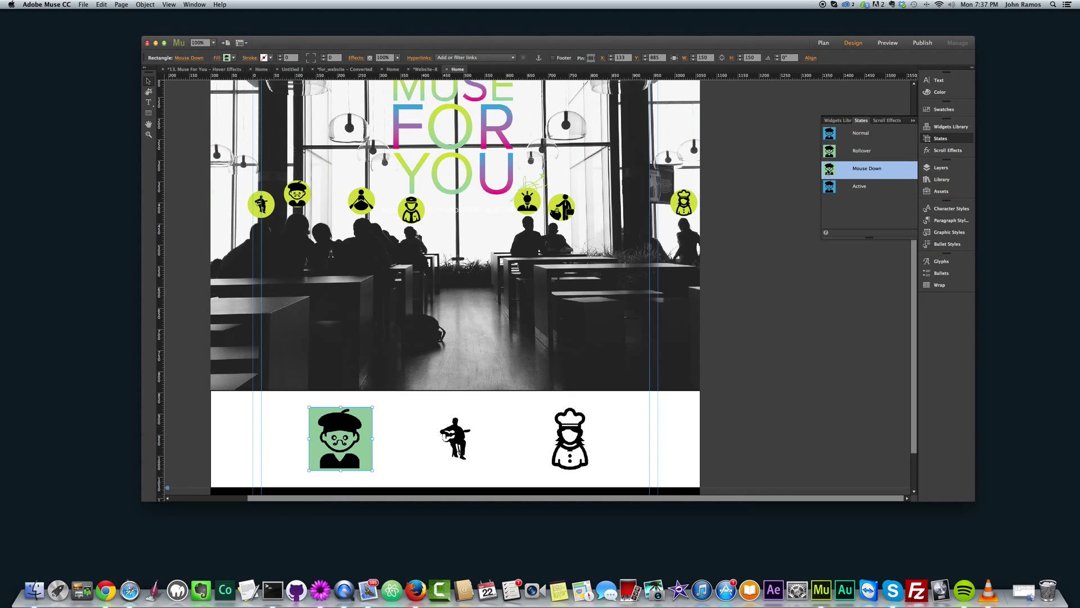
left_click(227, 57)
left_click(257, 118)
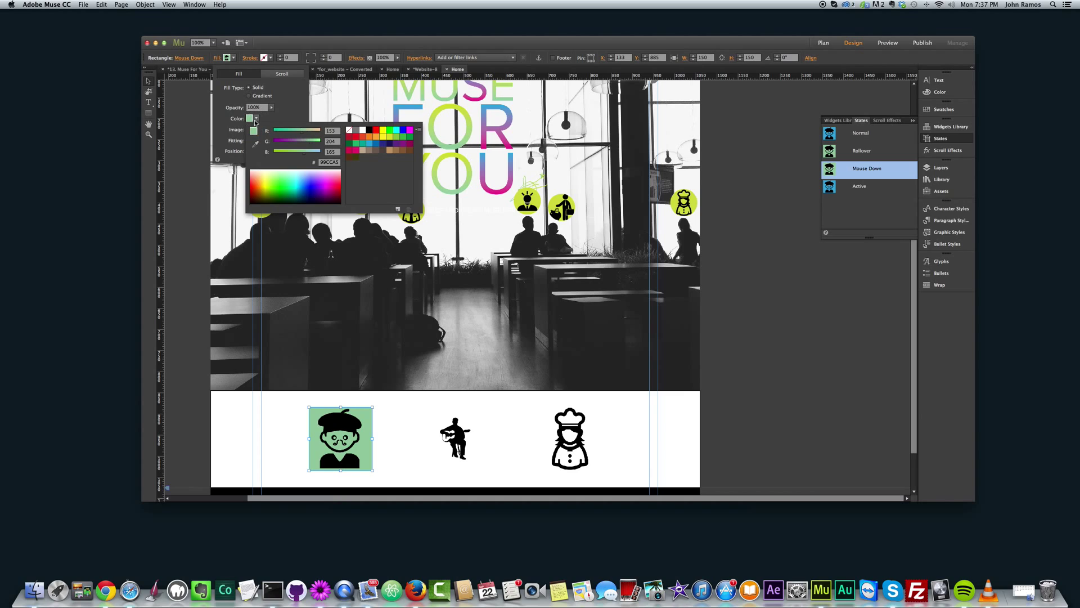
left_click(455, 99)
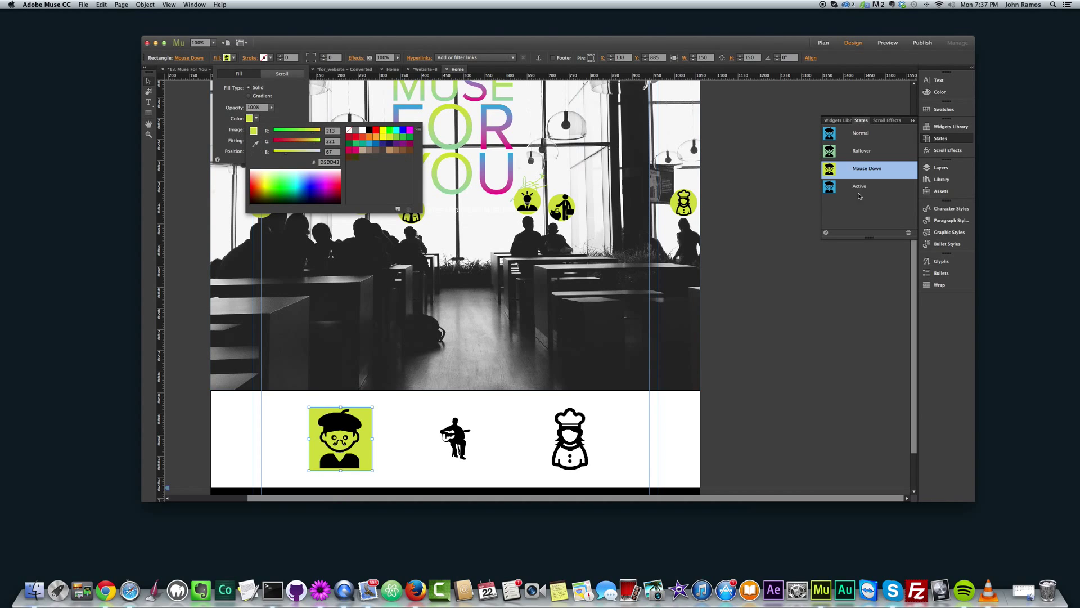
Set the bohemian square's Active fill color to magenta sampled from the YOU lettering, and return to the Normal state
left_click(829, 188)
left_click(219, 62)
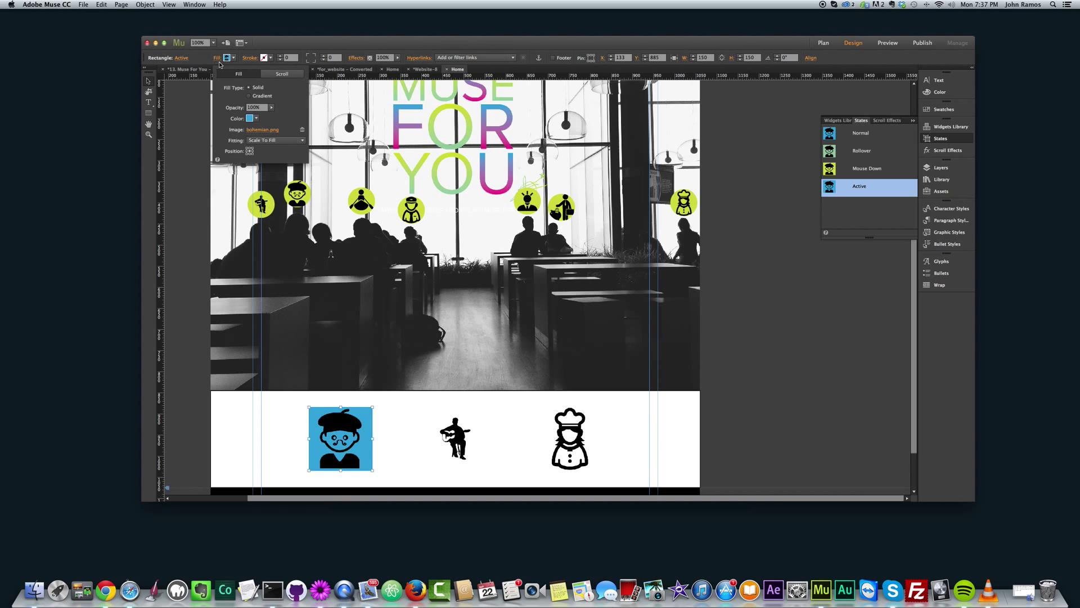
left_click(253, 119)
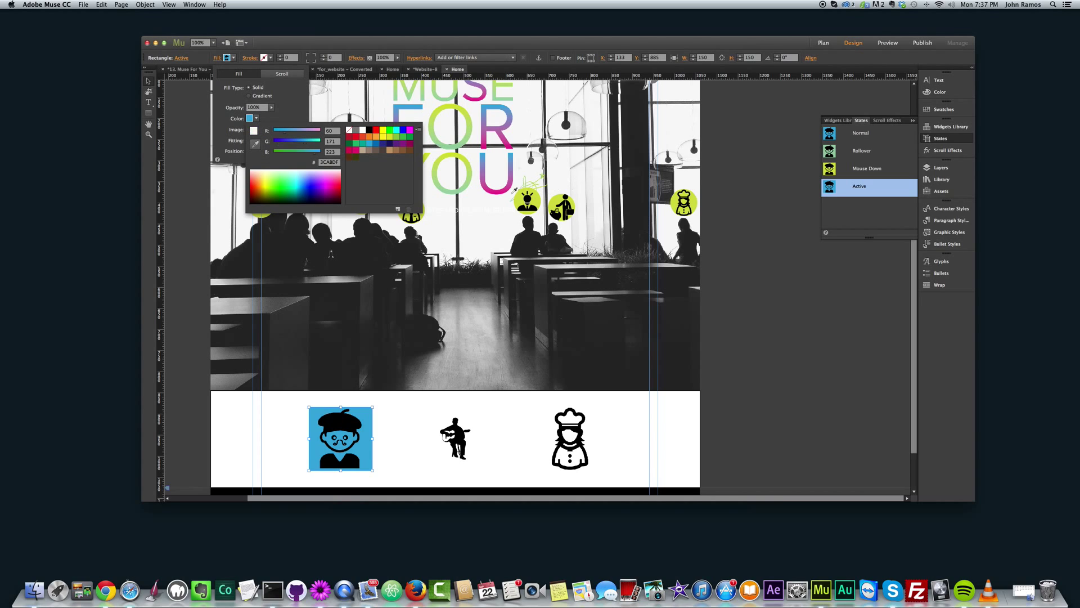
left_click(513, 191)
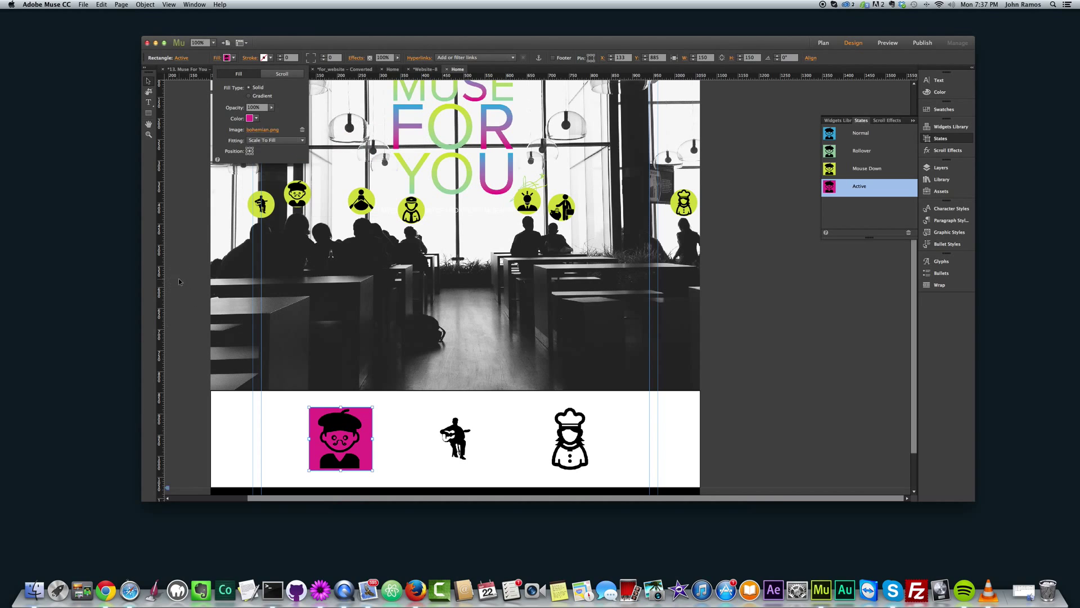
left_click(861, 133)
Delete the guitarist and female chef icon squares from the white band
scroll(739, 315, "down", 2)
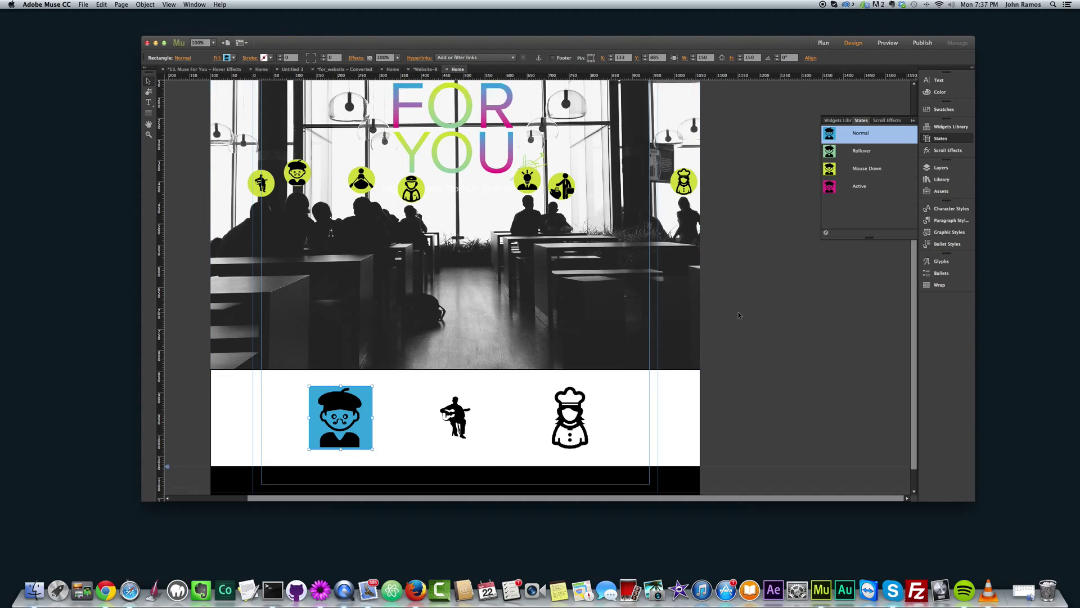
scroll(738, 314, "down", 2)
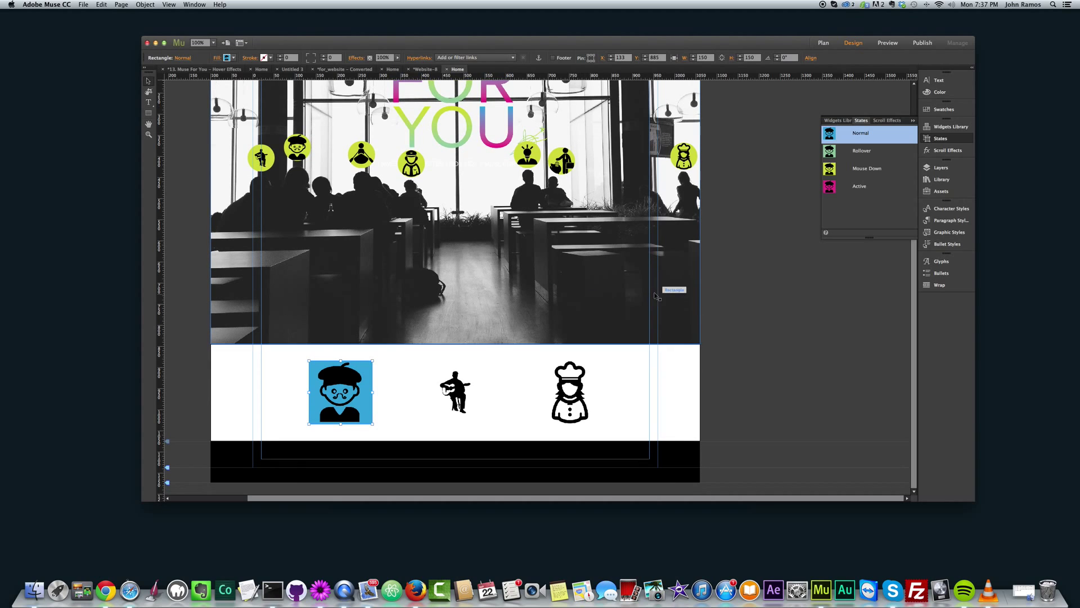
left_click(461, 388)
key("Delete")
left_click(568, 388)
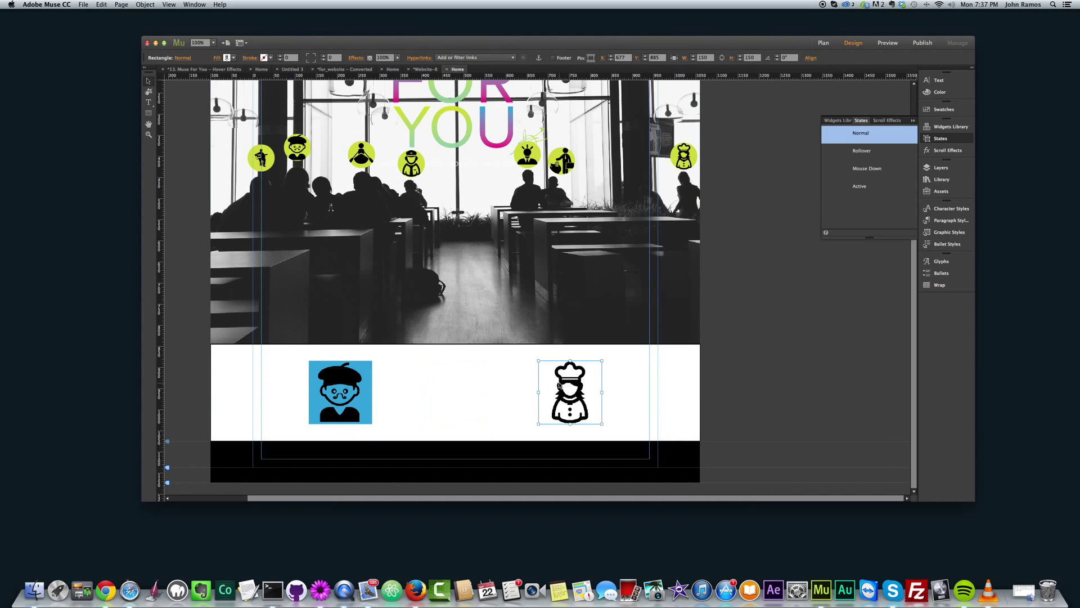
key("Delete")
Paste two copies of the blue bohemian square and place them in the middle and right of the white band, aligned with the original
left_click(341, 392)
key("super+v")
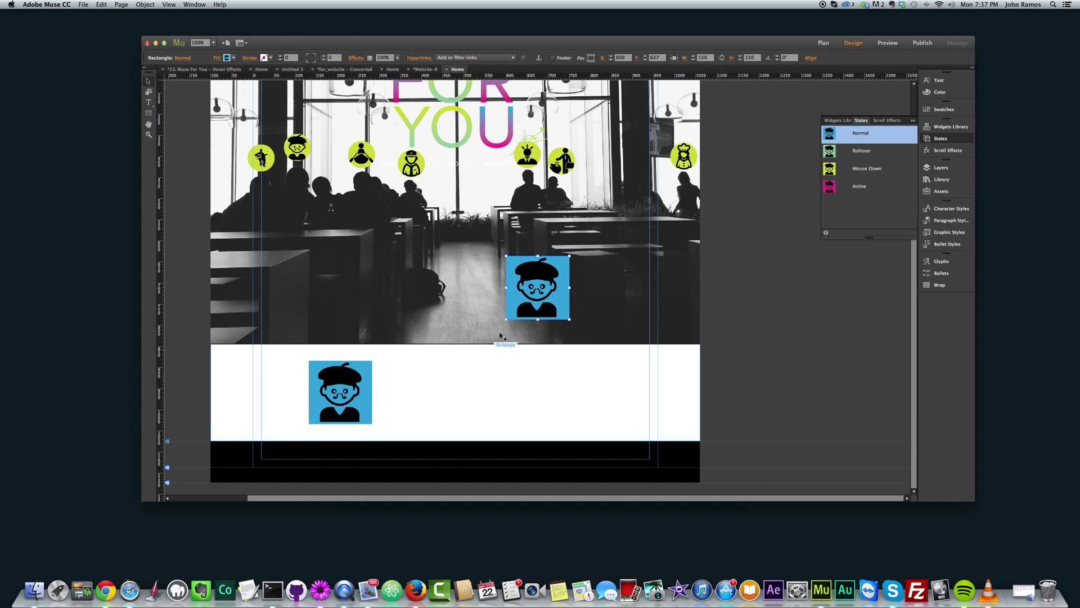
left_click_drag(524, 294, 578, 405)
key("super+v")
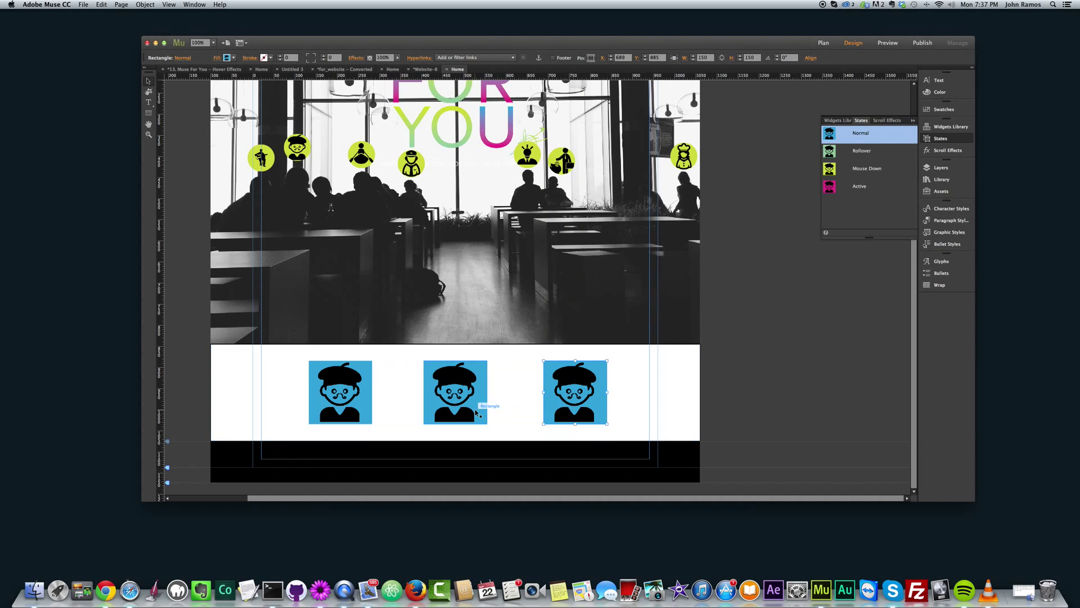
Change the middle square's fill image to flamenco61.png
left_click(470, 394)
left_click(218, 59)
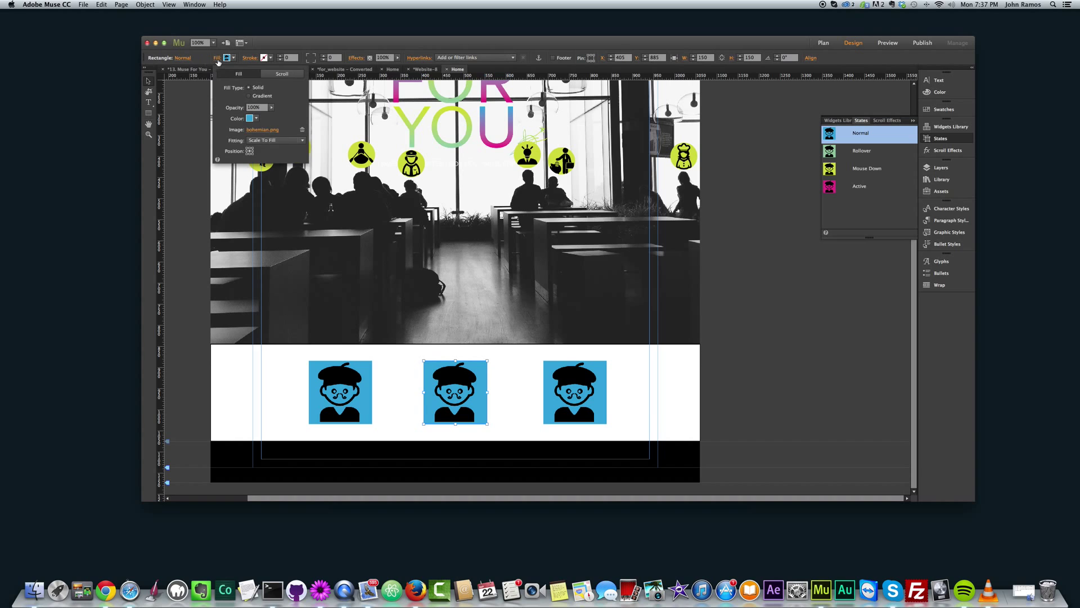
left_click(260, 129)
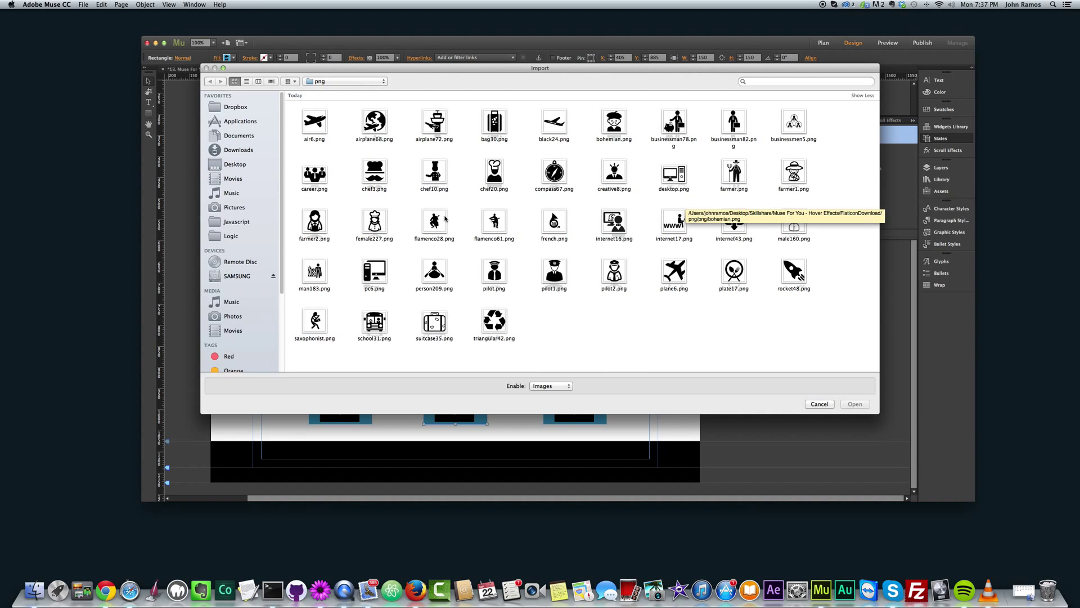
double_click(495, 222)
Change the third square's fill image to female227.png
left_click(585, 394)
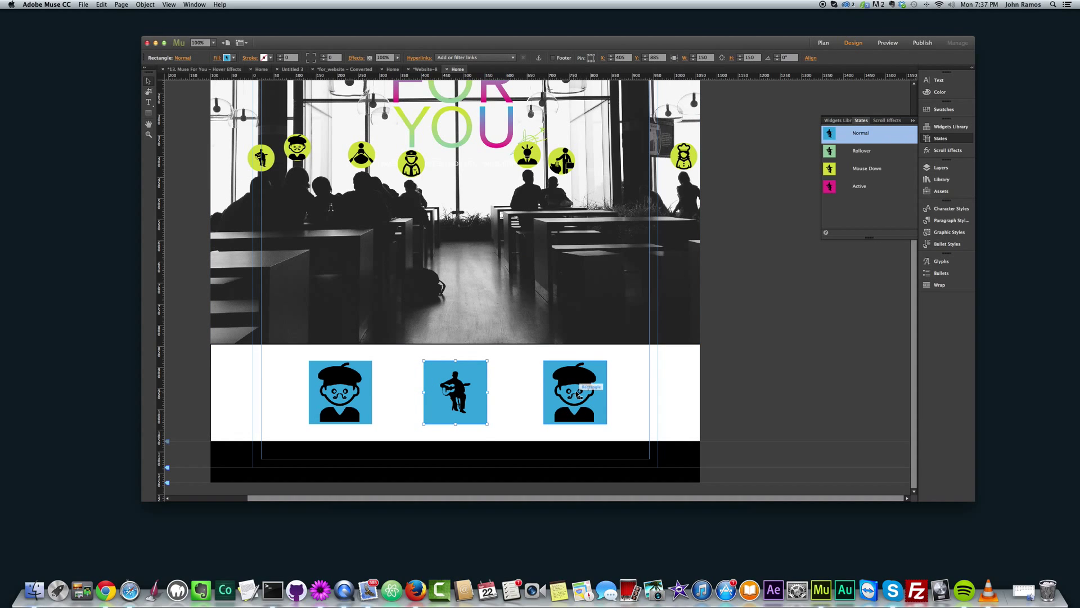
left_click(218, 58)
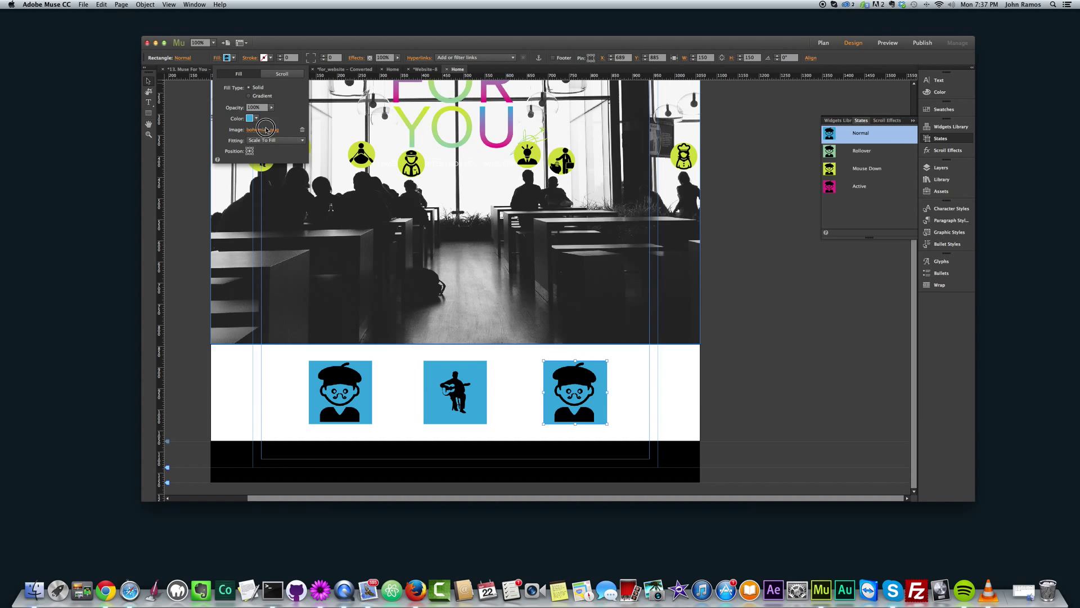
left_click(264, 130)
double_click(375, 222)
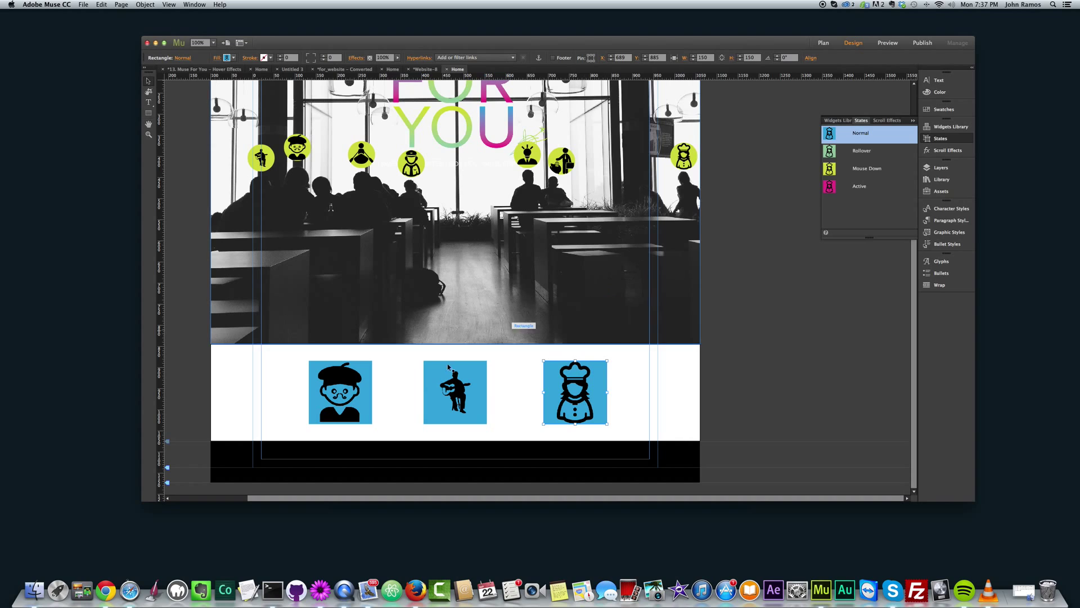
Round all corners of the three icon squares with a radius of 100 in the Normal state to make circles
left_click(340, 392)
left_click(455, 392, "shift")
left_click(575, 401, "shift")
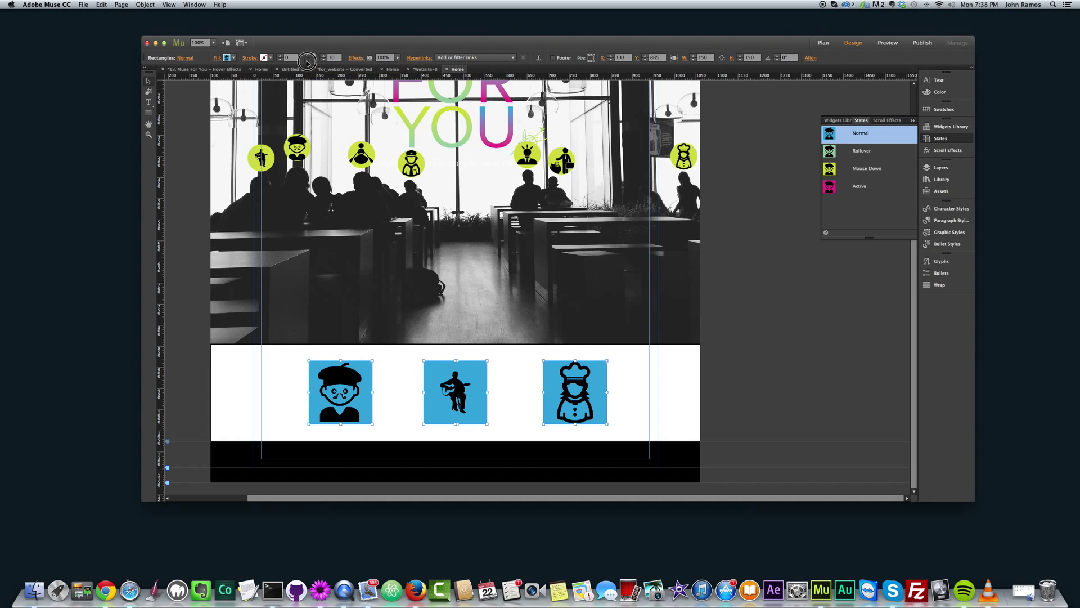
left_click(319, 56)
type("0")
key("Return")
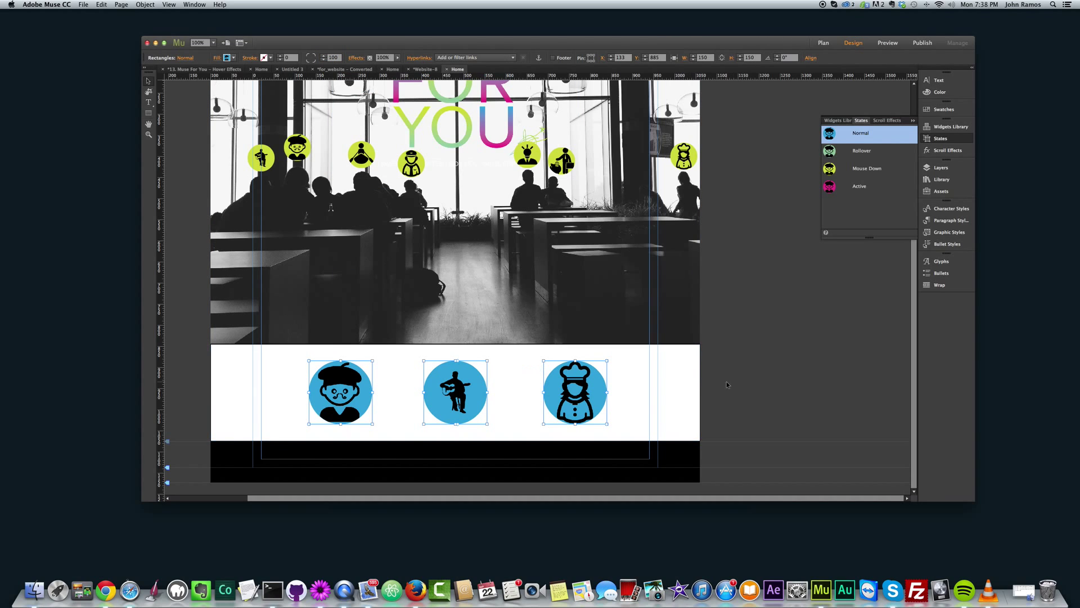
Turn off all four rounded corners of the three icons in the Rollover state to make them square
left_click(748, 374)
left_click(565, 403)
left_click(475, 393, "shift")
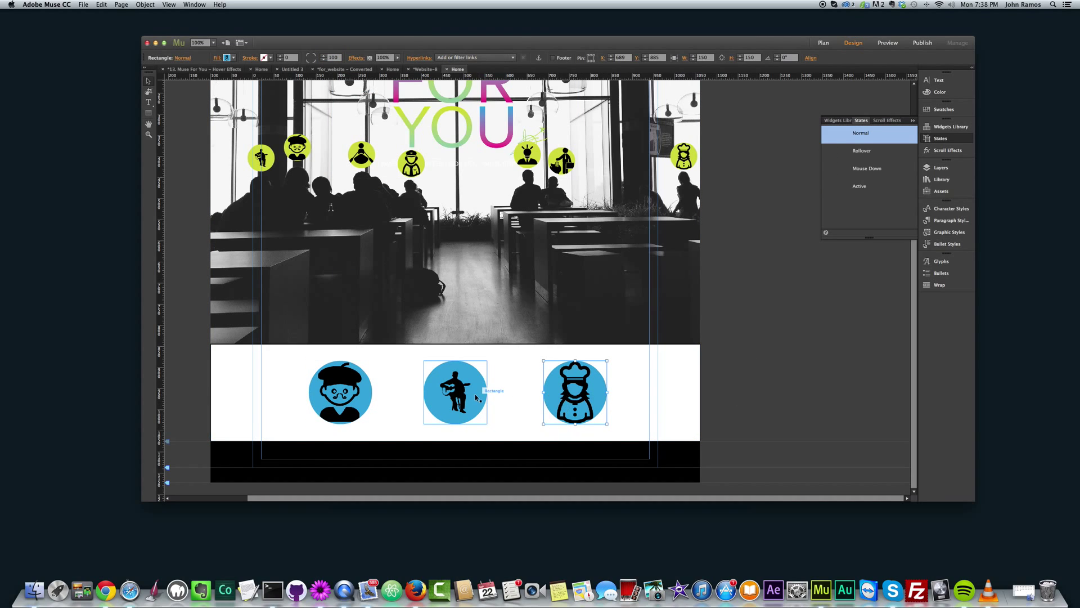
left_click(356, 388, "shift")
left_click(861, 151)
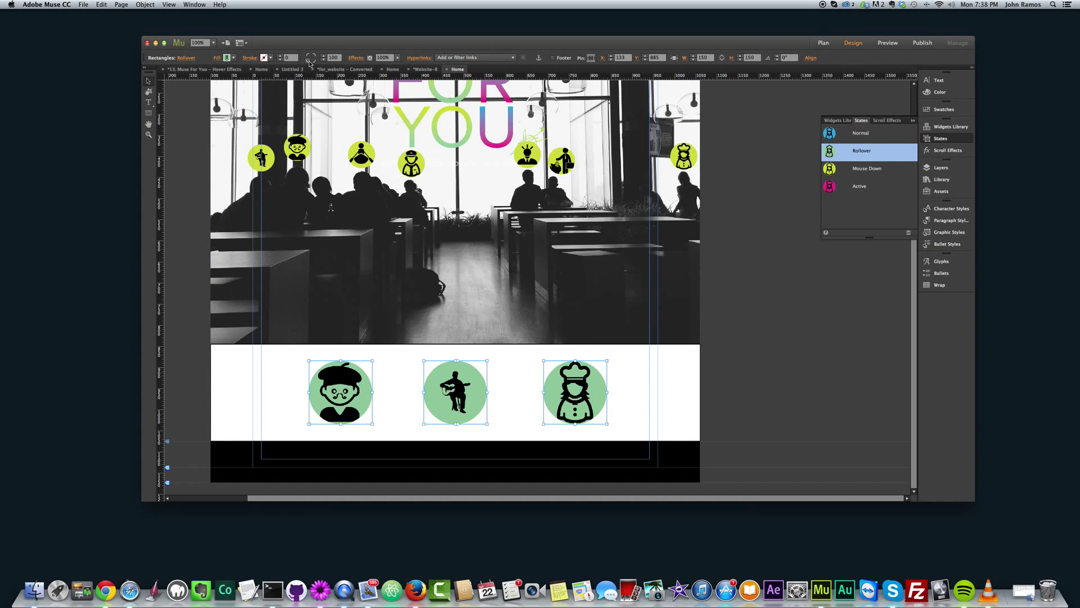
left_click(307, 60)
left_click(308, 55)
left_click(314, 55)
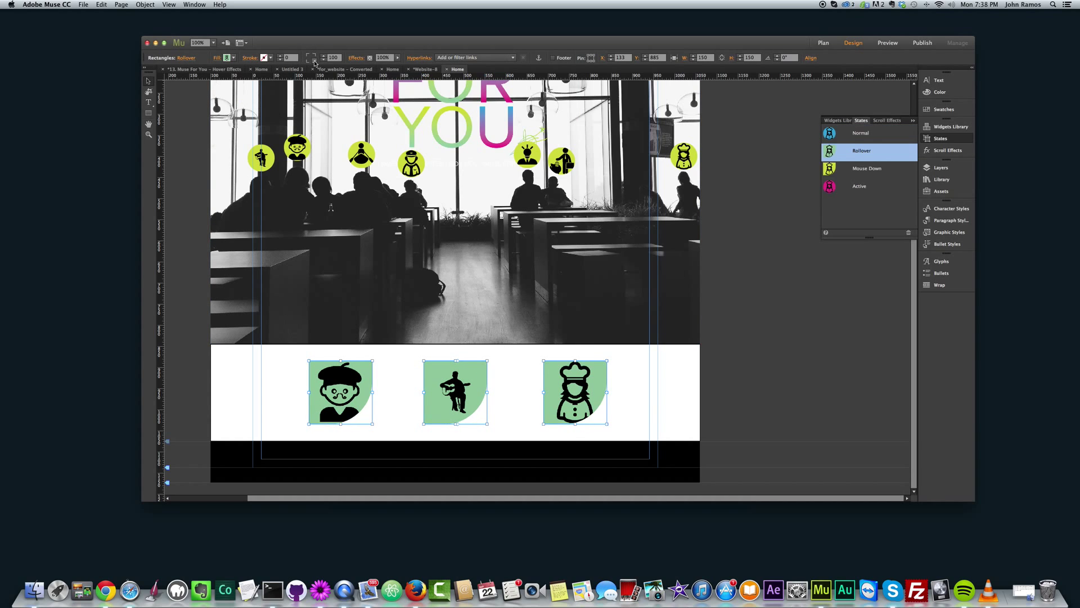
left_click(314, 60)
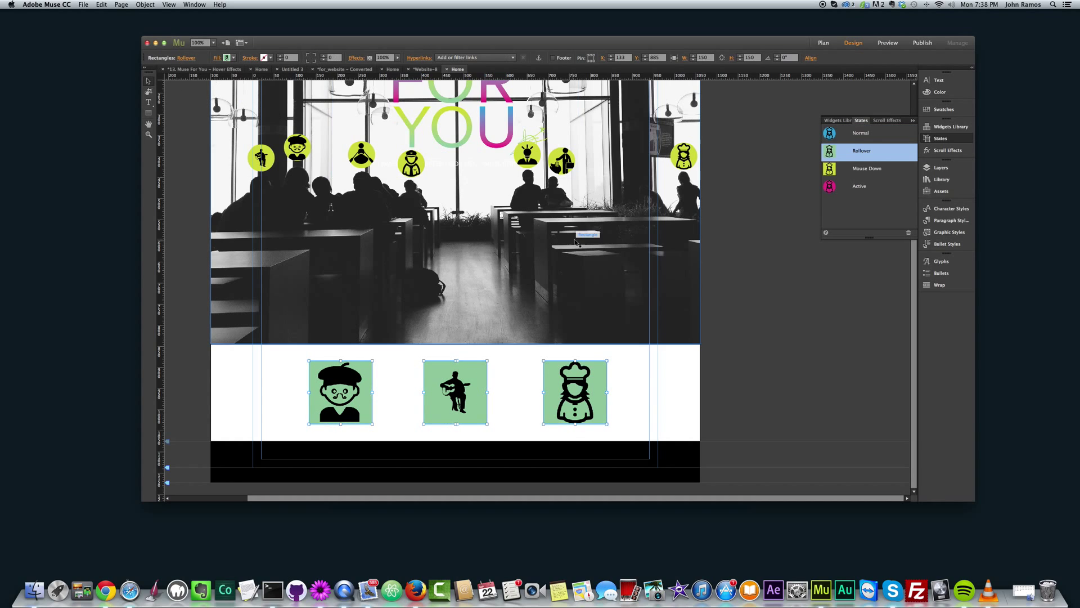
Round all corners of the three icon squares with a radius of 100 in the Mouse Down state
left_click(852, 171)
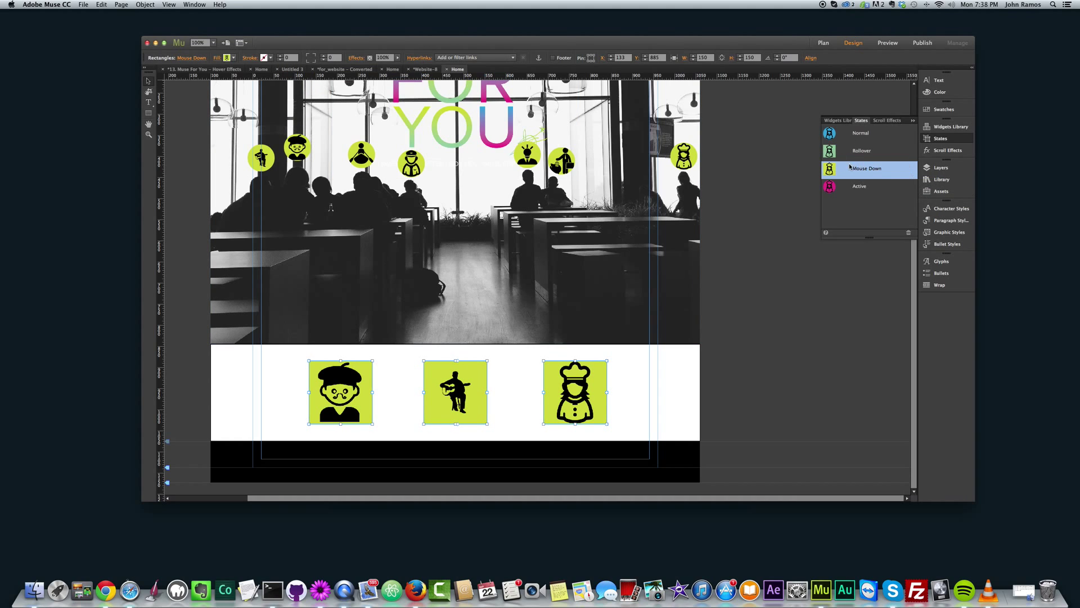
left_click(316, 58)
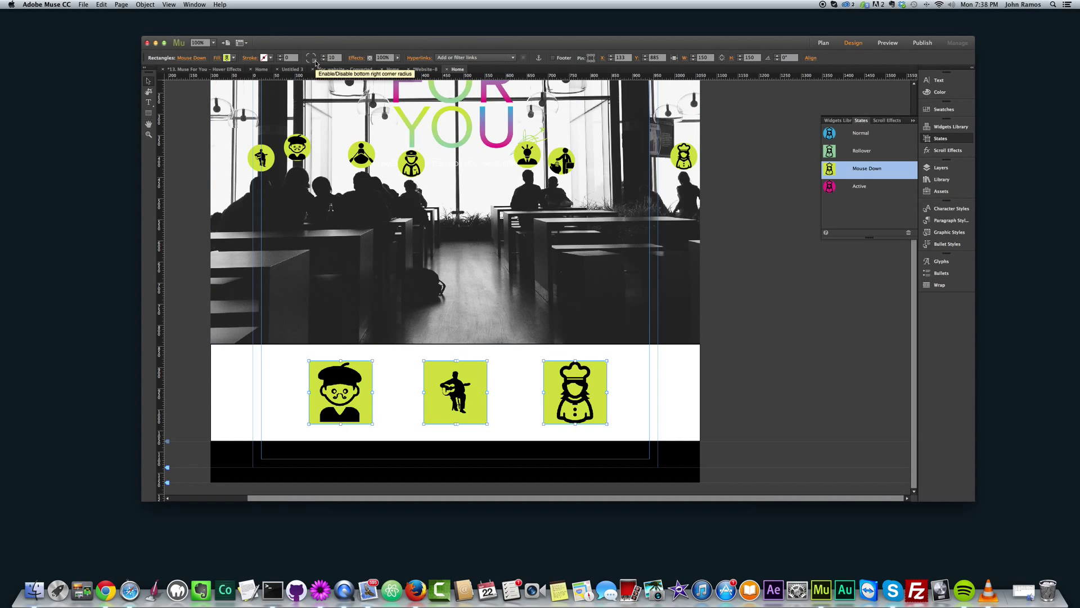
left_click(313, 62)
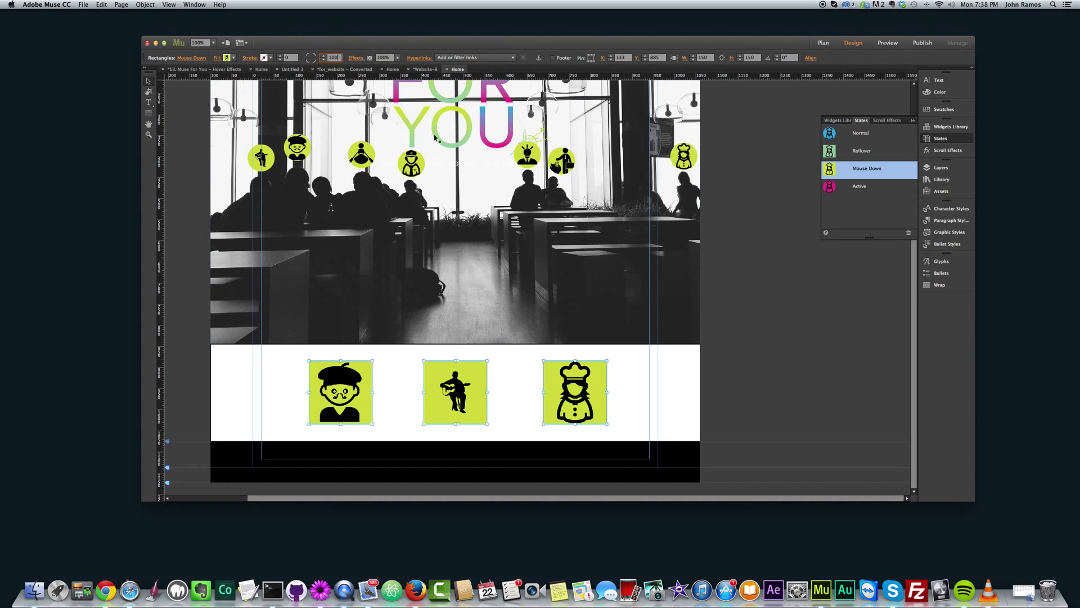
type("75")
key("Return")
left_click(802, 312)
Preview the page in Chrome to check the three icons' state changes, and return to Muse
left_click(603, 388)
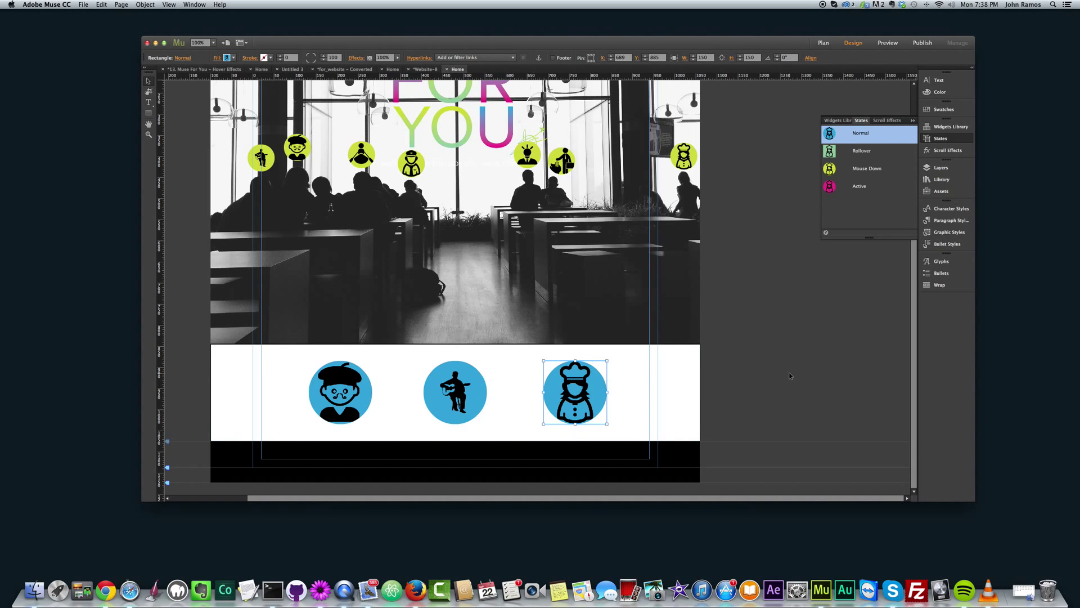
left_click(771, 374)
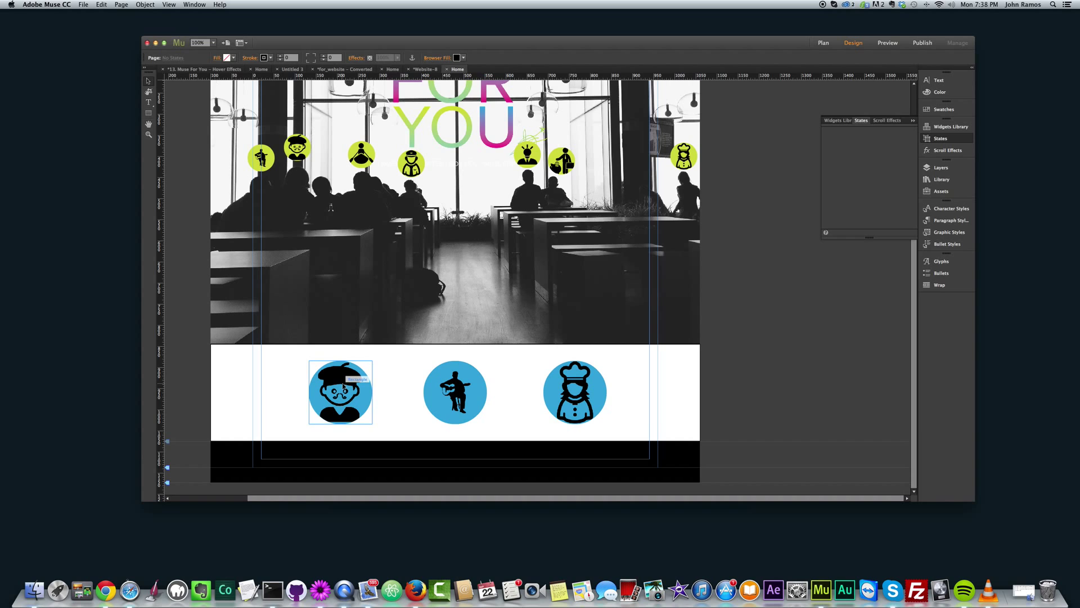
key("super+alt+e")
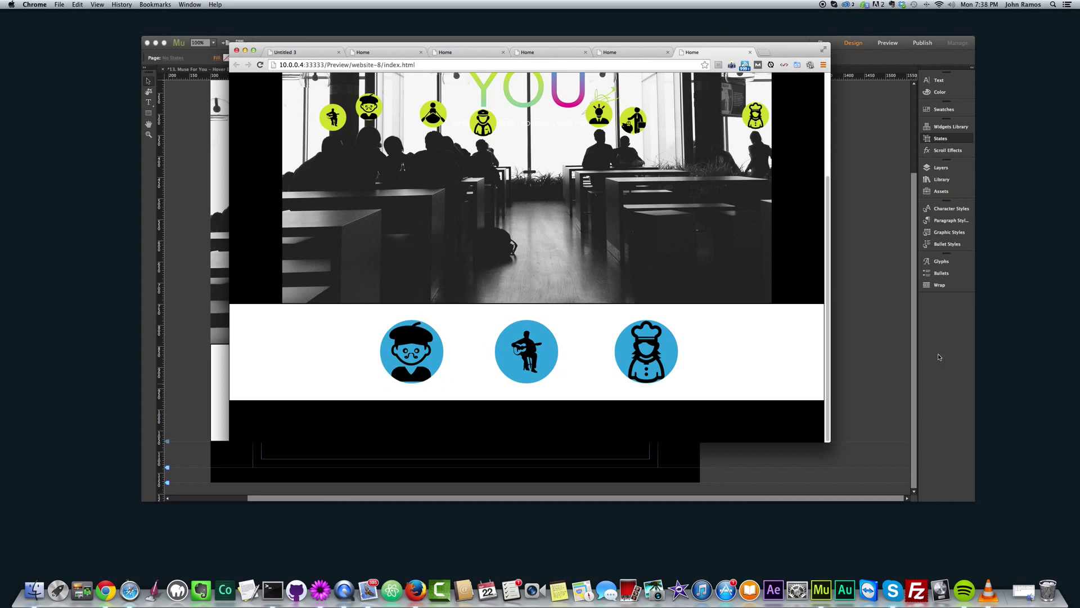
left_click(859, 325)
Set the first icon's fill image in the Rollover state to person209.png
left_click(317, 387)
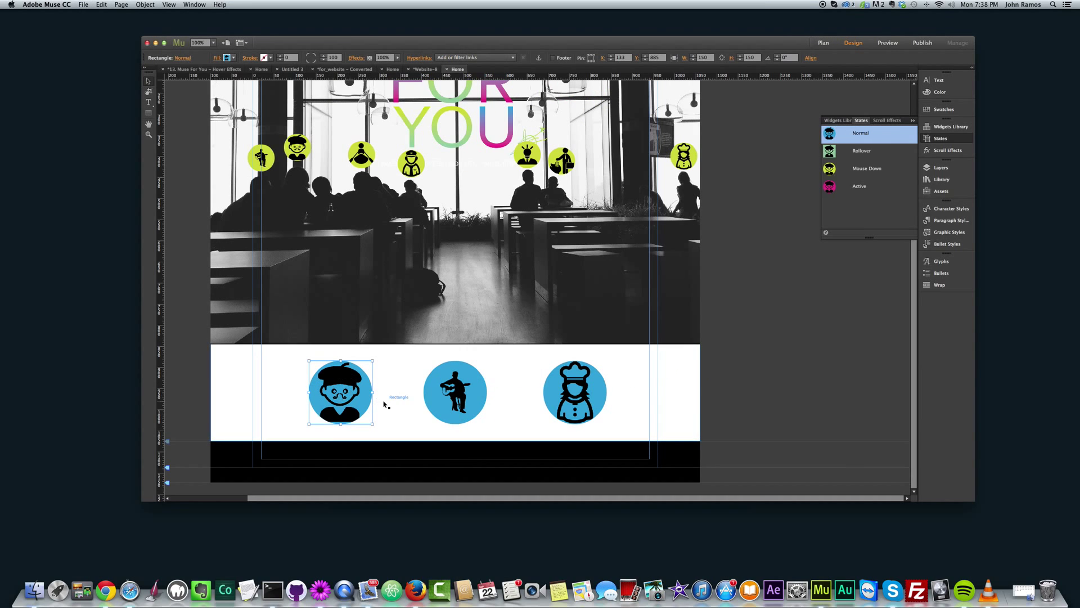
left_click(861, 151)
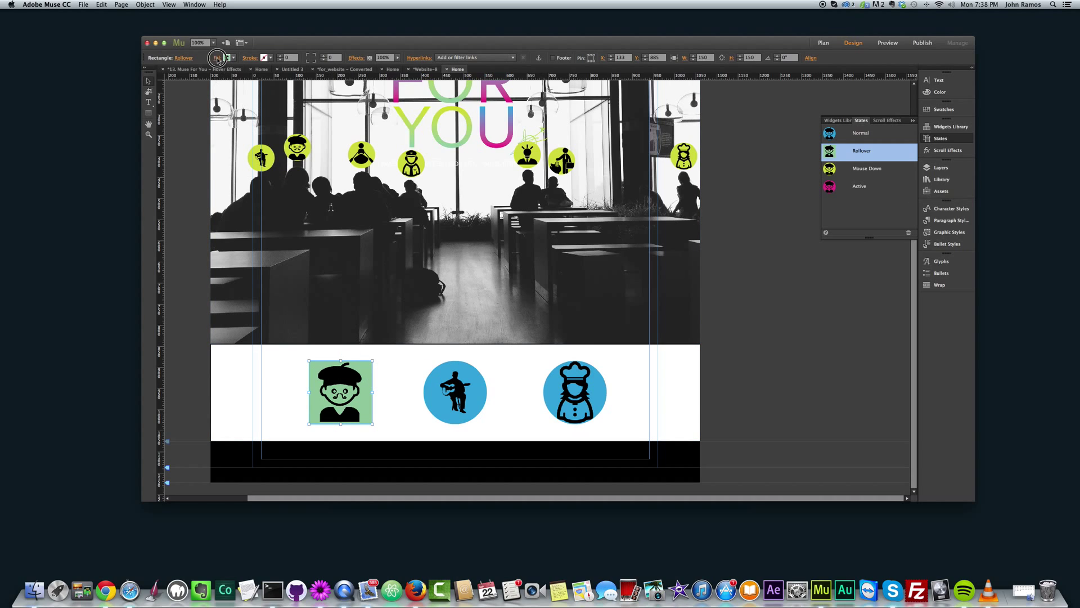
left_click(217, 58)
left_click(842, 291)
left_click(357, 406)
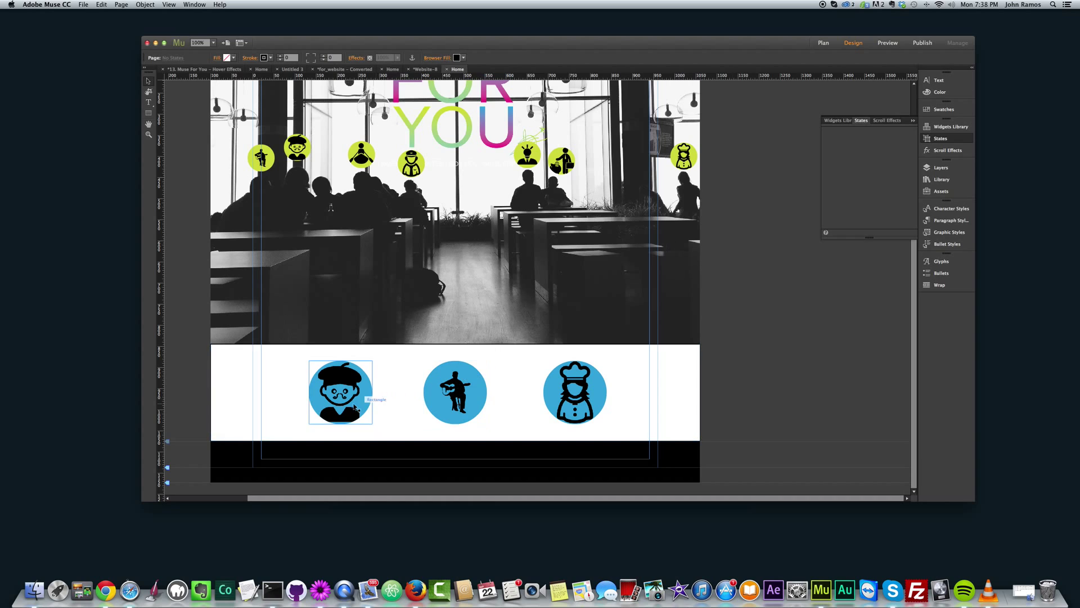
left_click(859, 156)
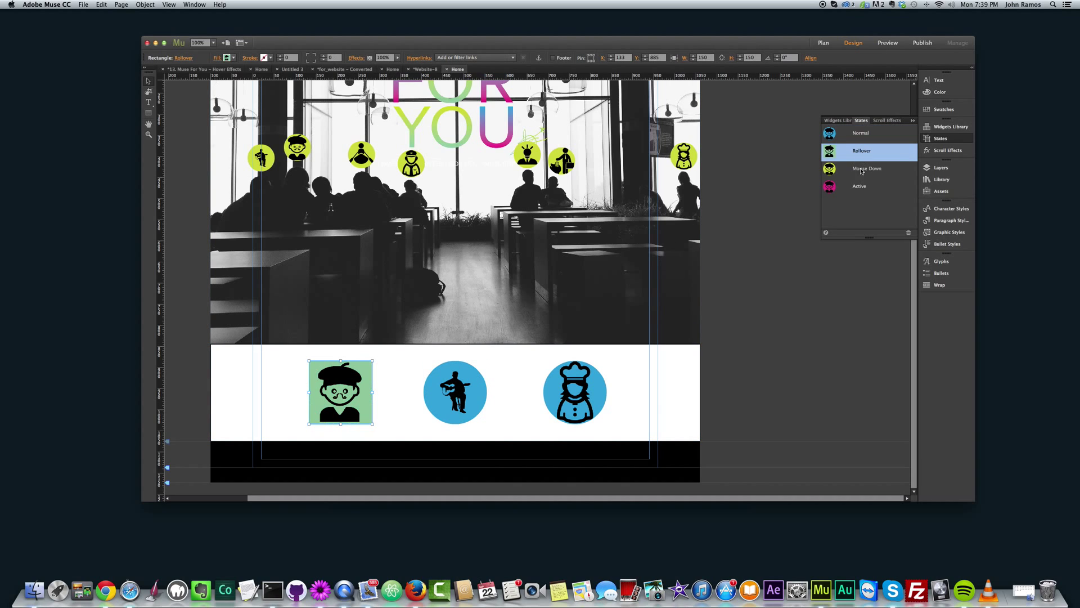
left_click(226, 58)
left_click(217, 58)
left_click(217, 58)
left_click(253, 131)
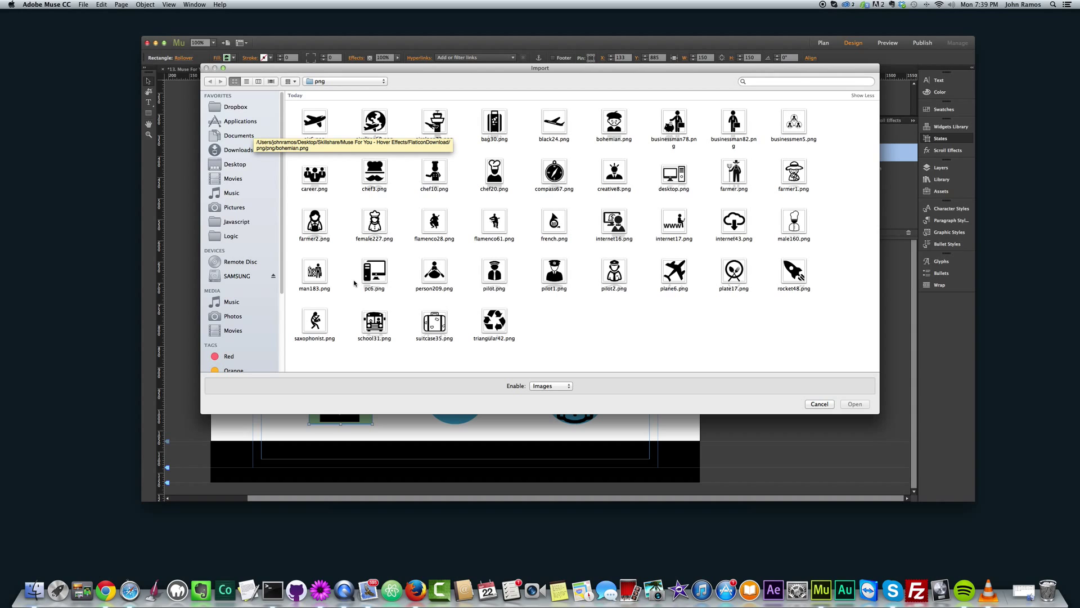
left_click(314, 271)
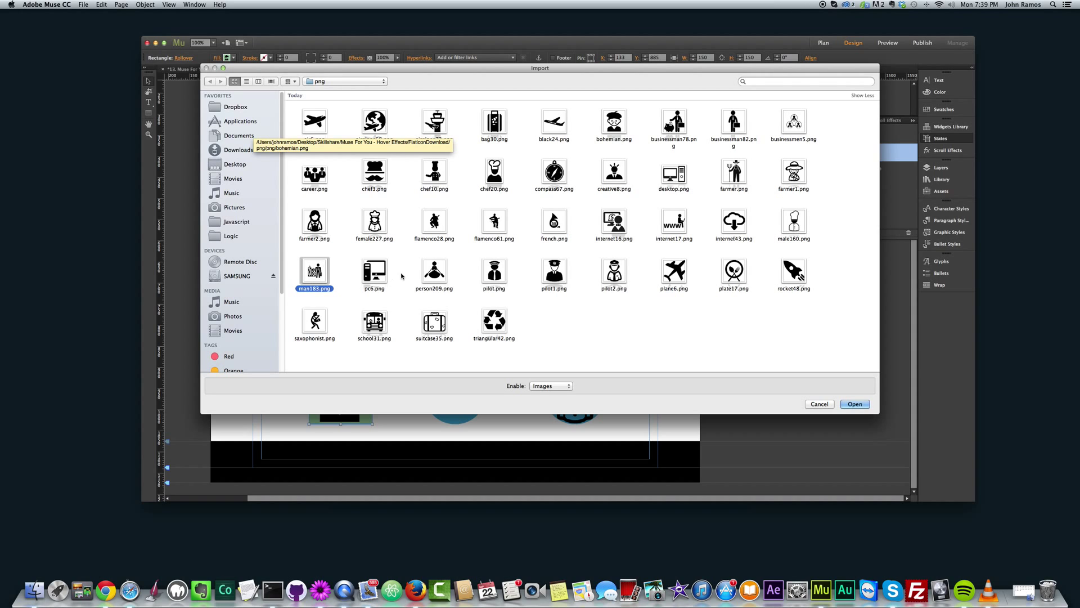
double_click(435, 272)
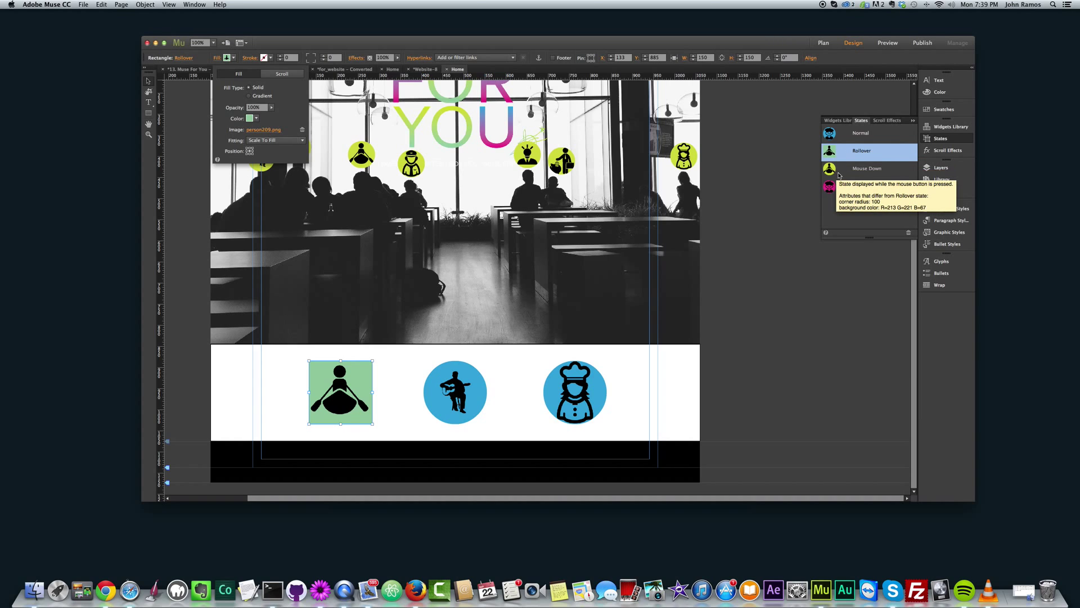
Set the first icon's fill image in the Mouse Down state to bohemian.png
left_click(842, 172)
left_click(836, 171)
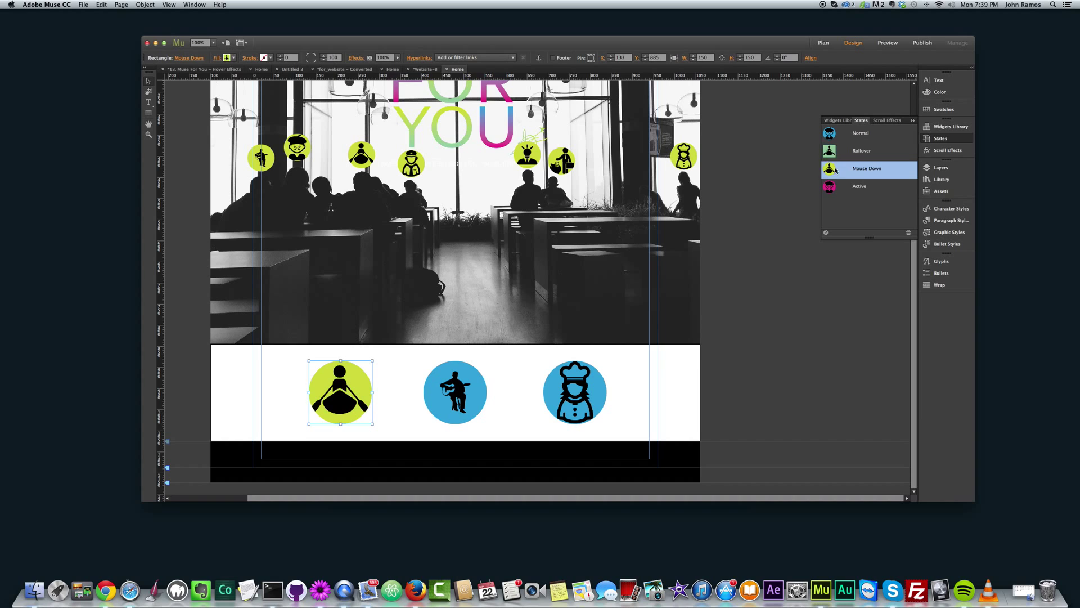
left_click(222, 58)
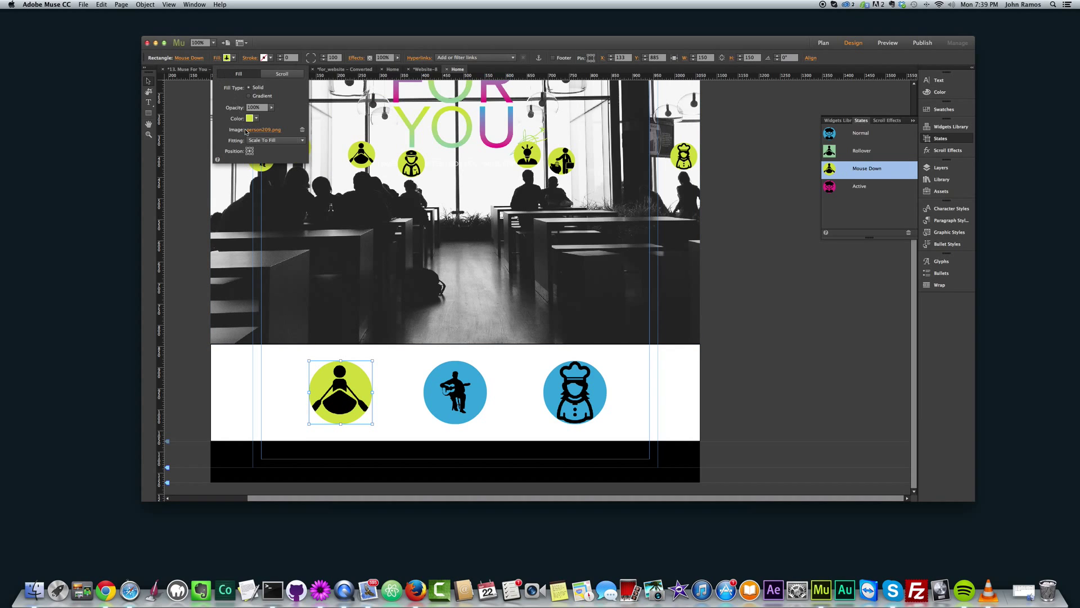
left_click(250, 133)
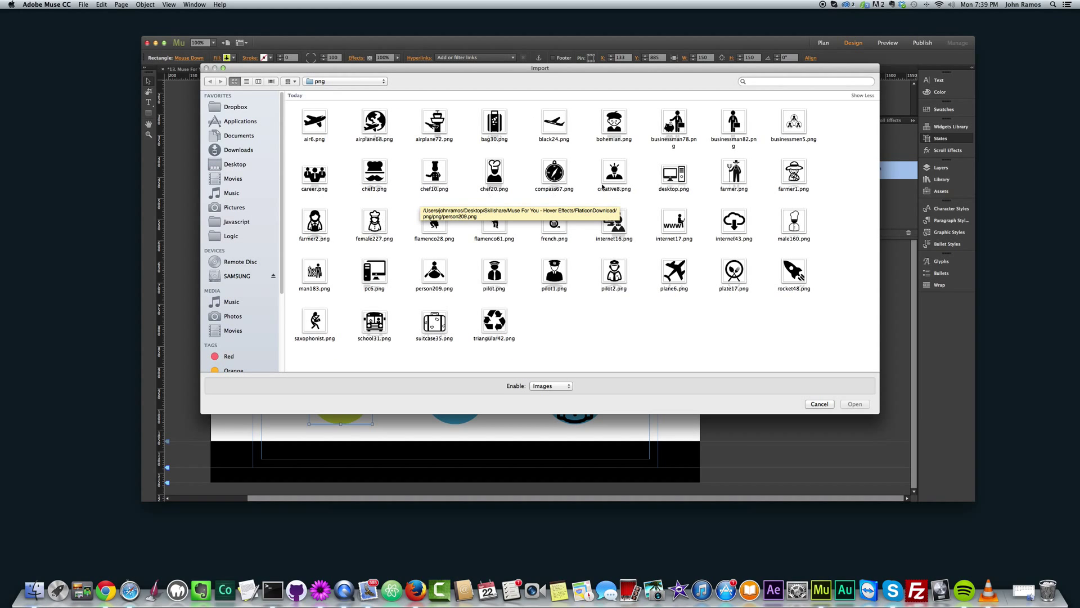
double_click(614, 121)
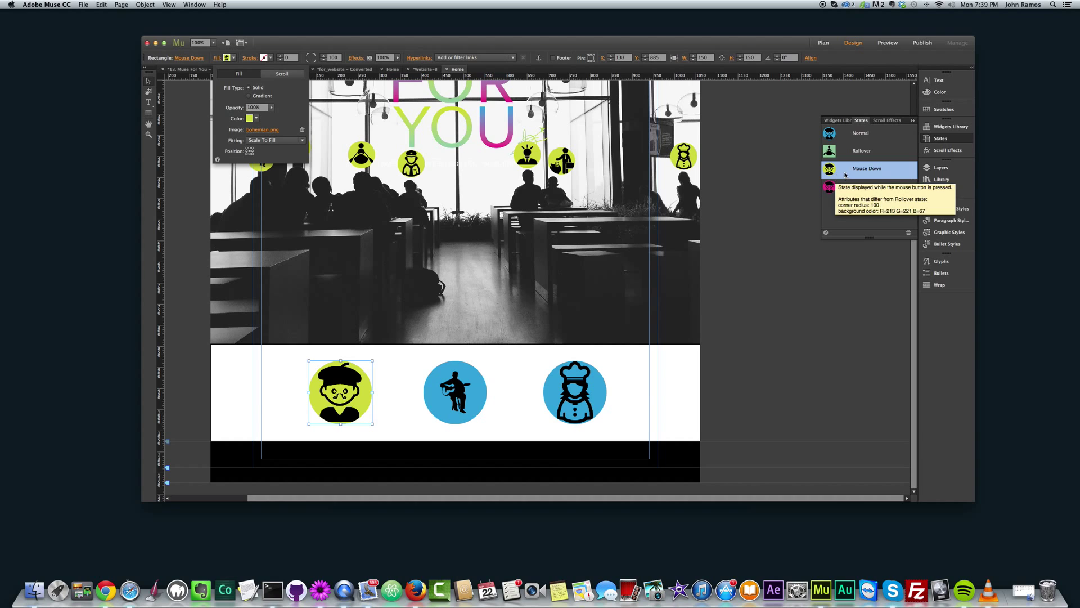
Preview the updated page in Chrome and bring the three icons into view to check the first one's image swap
left_click(744, 350)
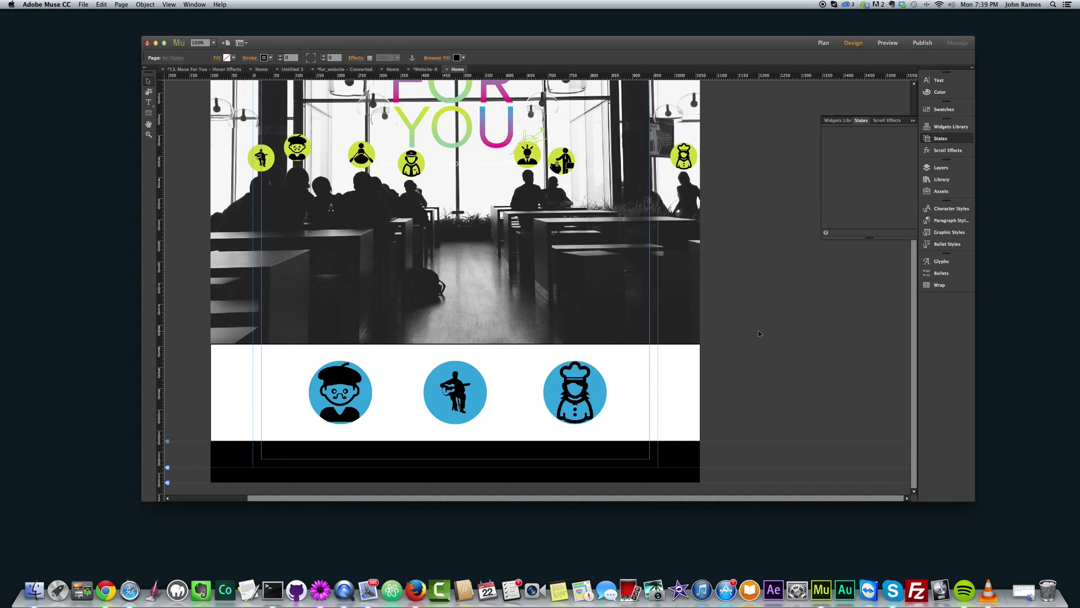
key("super+shift+e")
scroll(388, 290, "down", 5)
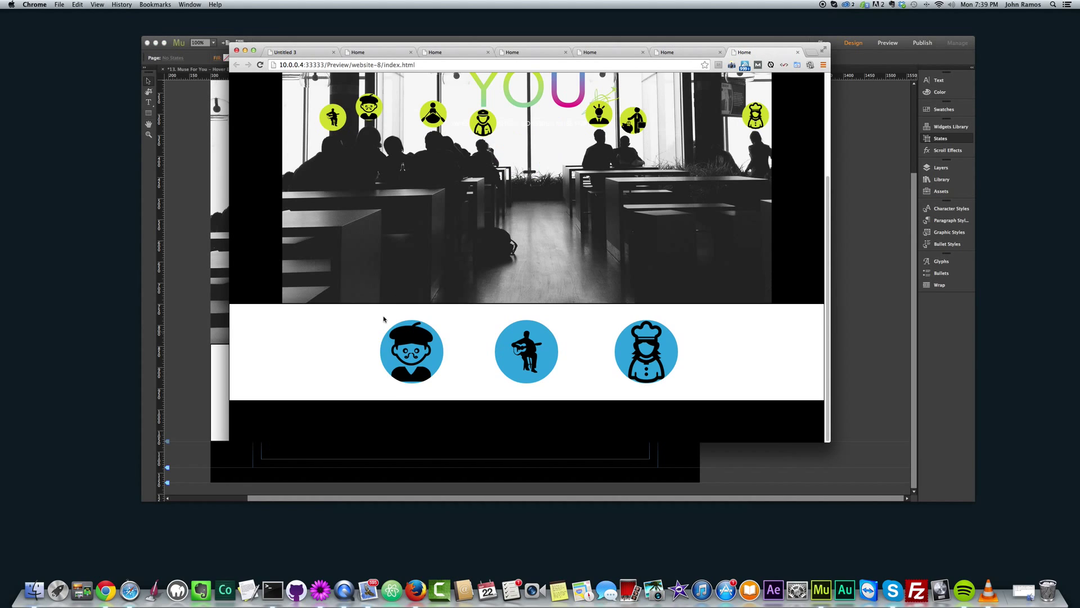